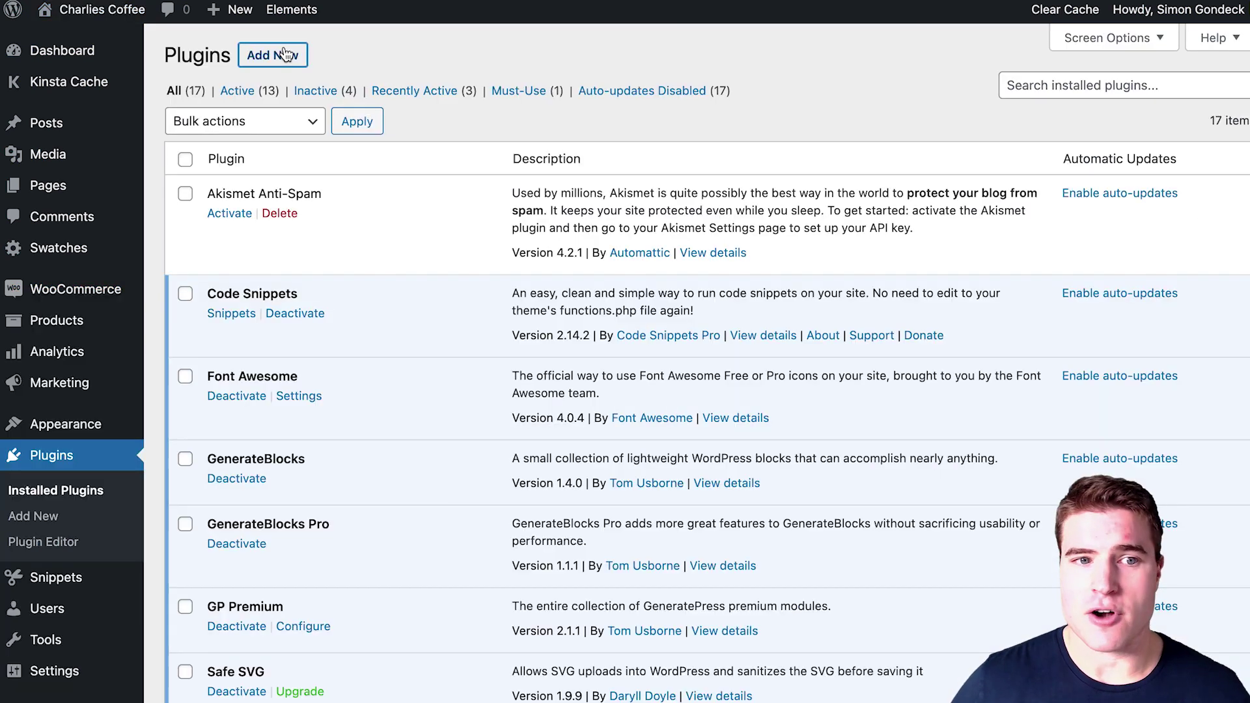
Upload the plugin file automatewoo.zip from the Desktop folder and install it on the site.
click(285, 55)
click(345, 57)
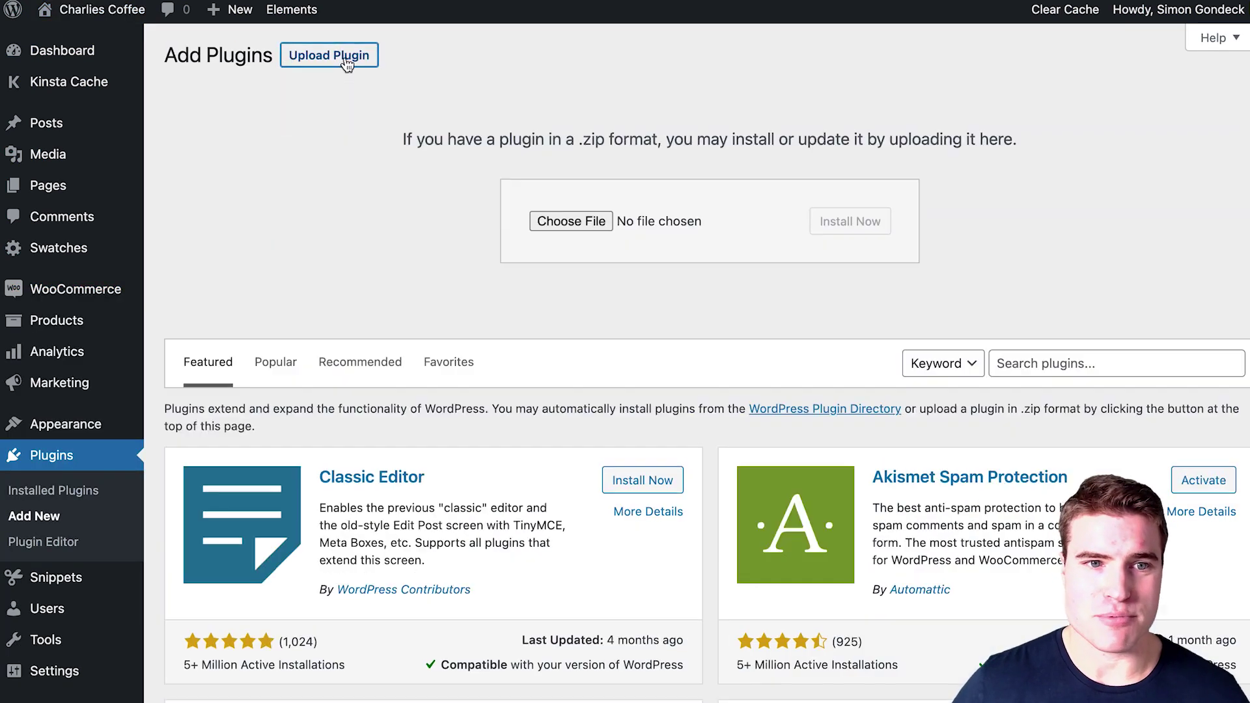
click(565, 218)
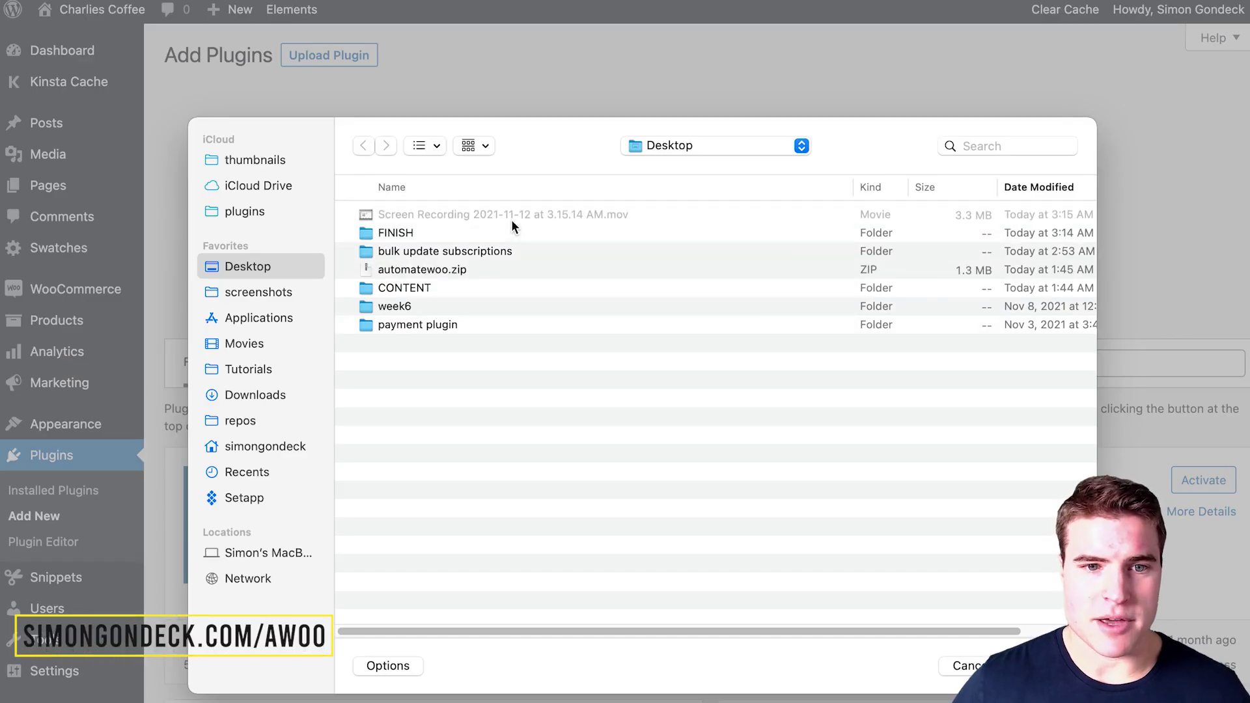
double_click(506, 268)
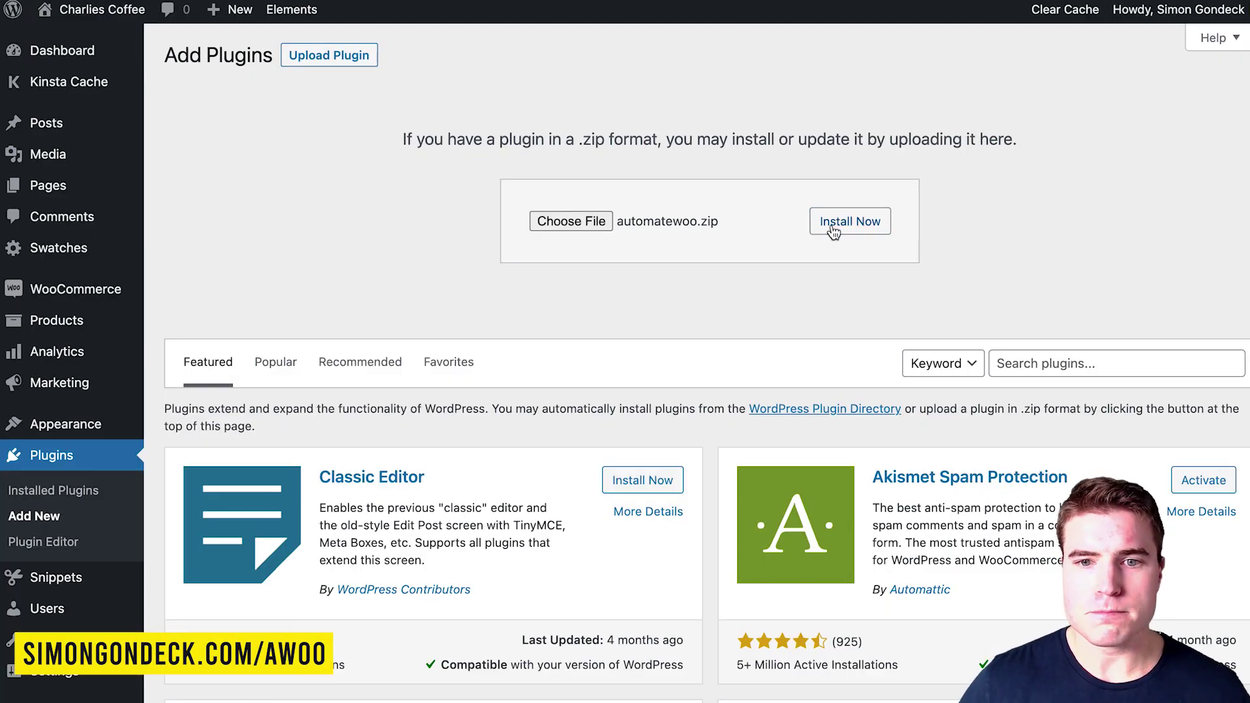
click(833, 225)
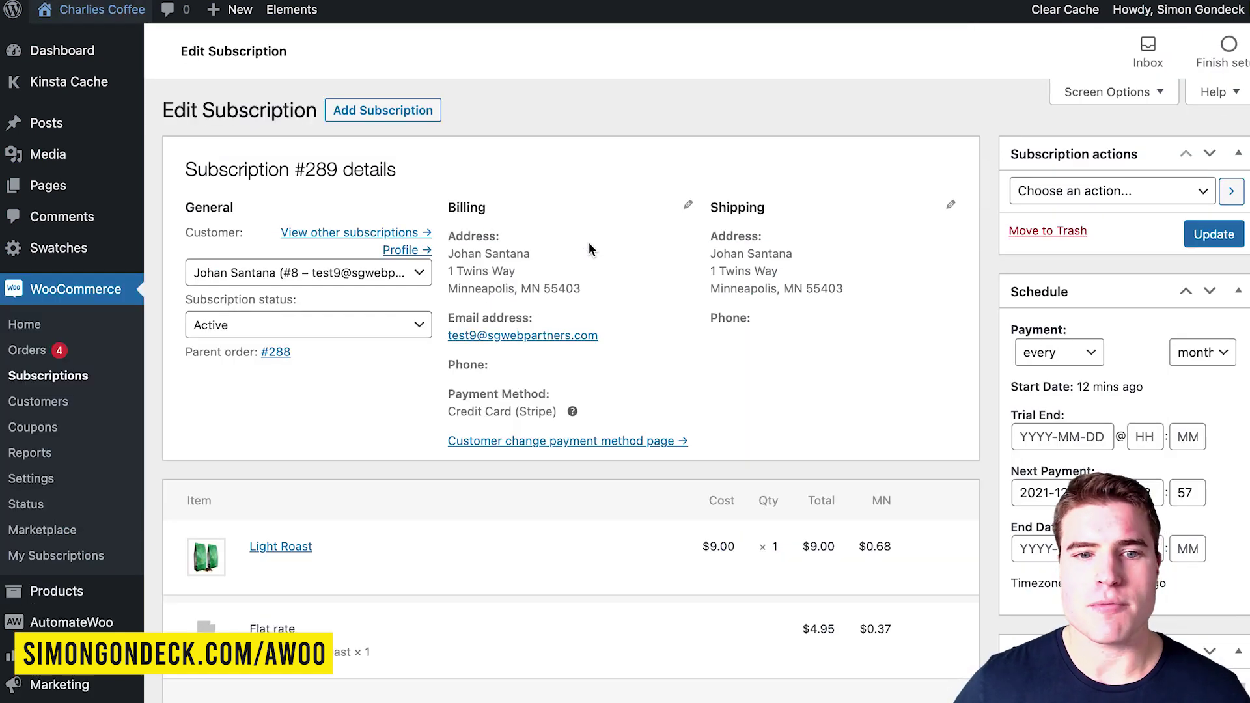
Check the Light Roast cost on the subscription, and create a new AutomateWoo workflow titled "Bulk Update Price: Light Roast".
drag(737, 546, 708, 547)
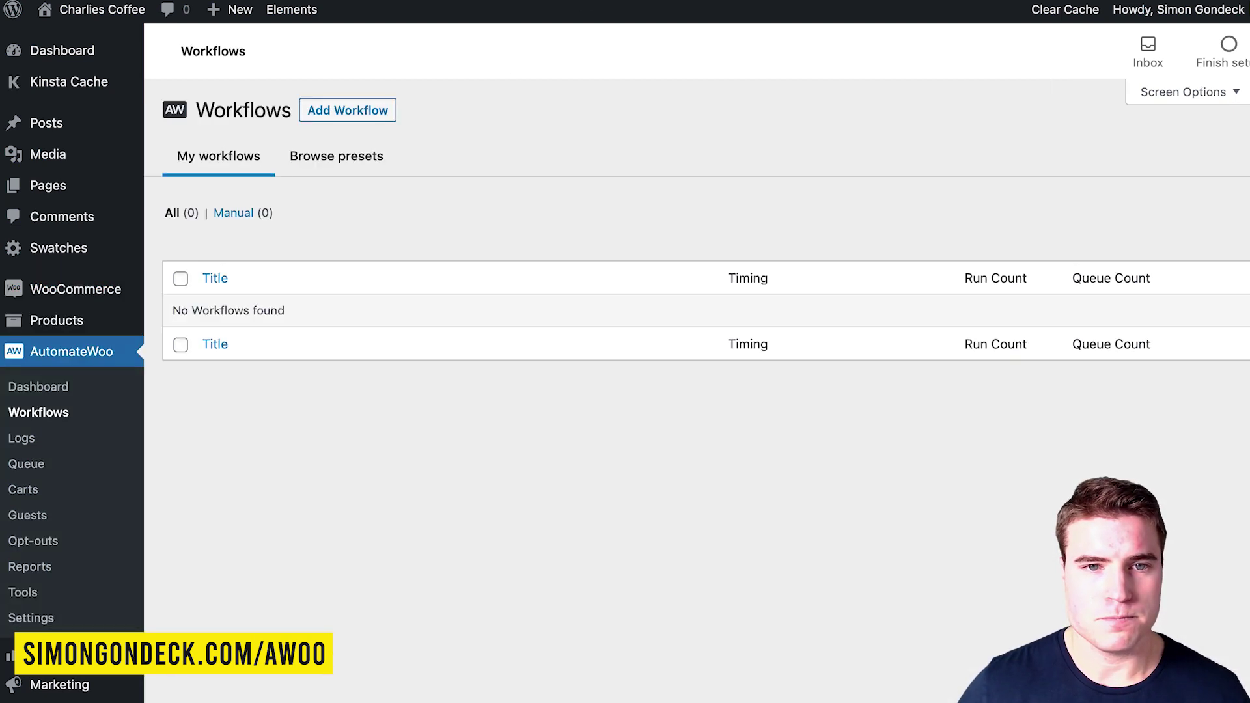
click(389, 112)
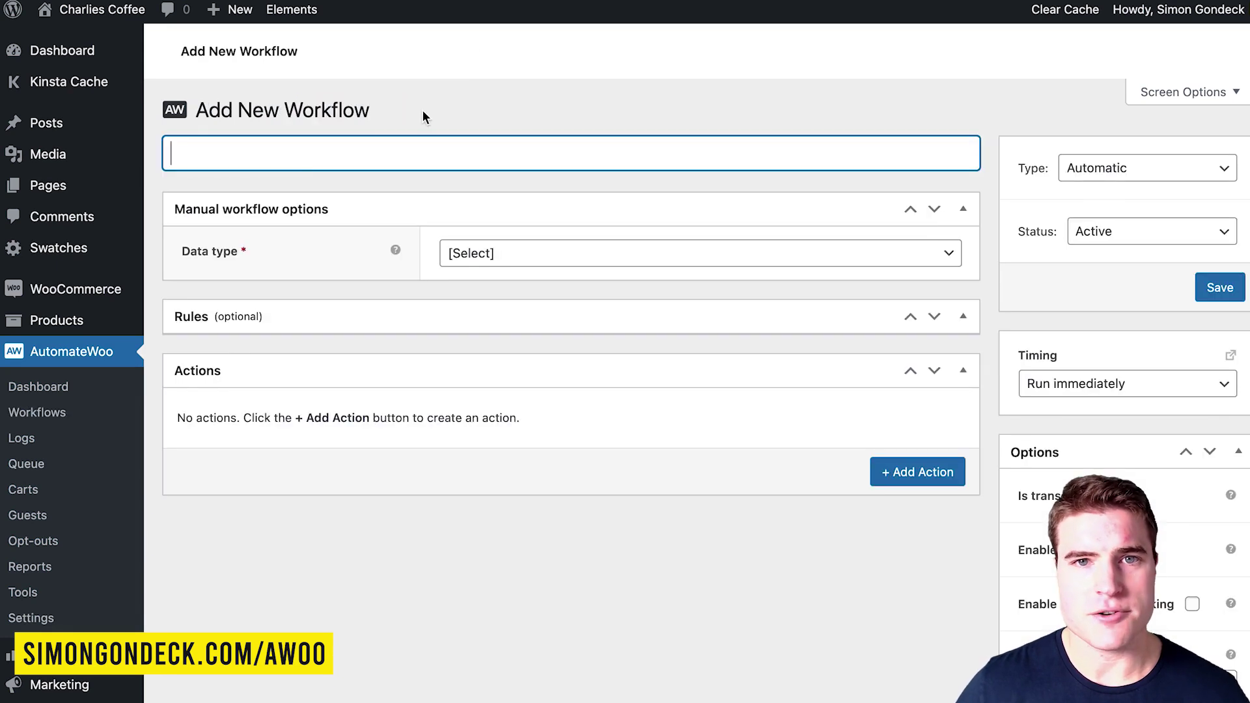
text(Blk)
key(BackSpace)
key(BackSpace)
text(ulk Up)
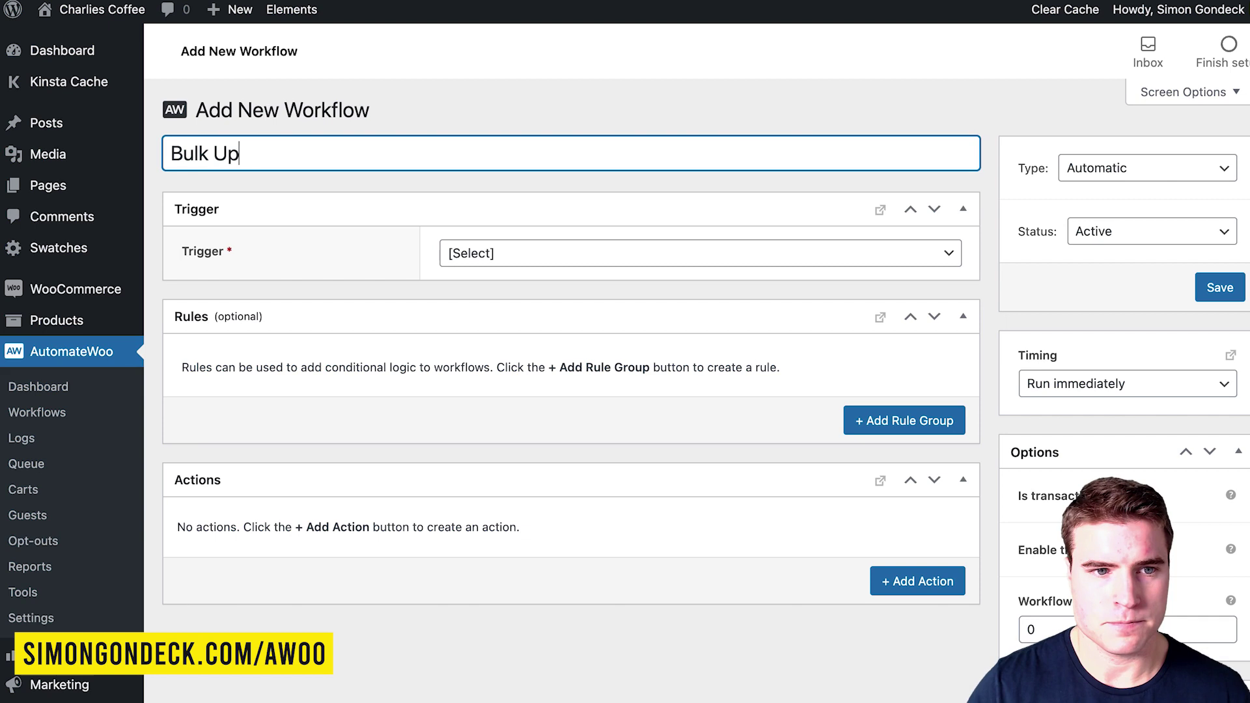
text(date Price:)
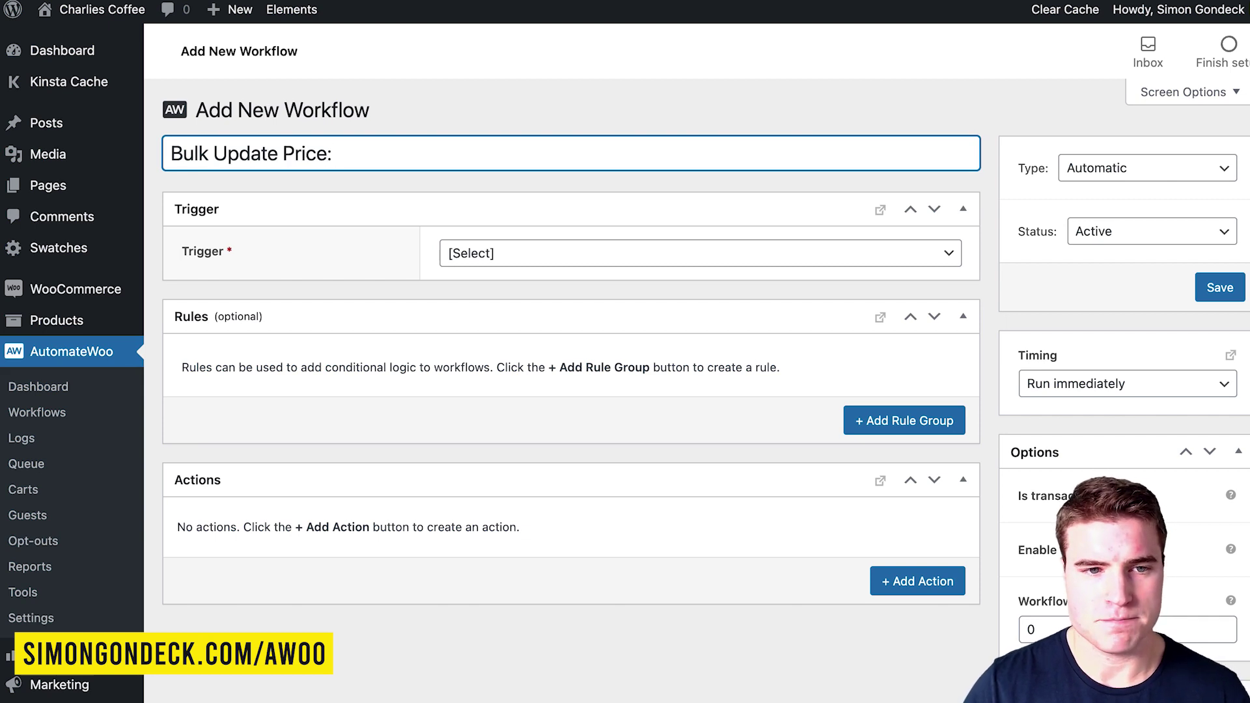
text( Light Roast)
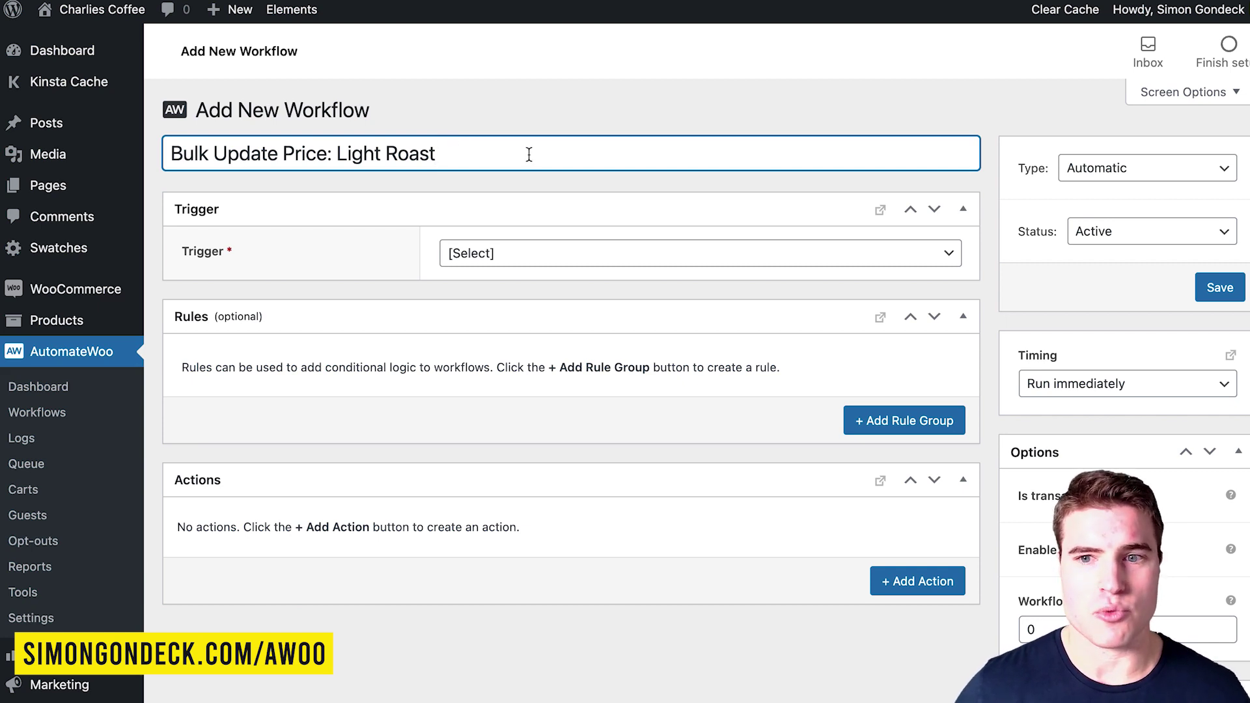
Make the workflow type Manual with data type Subscription, and mark it as transactional.
click(1084, 169)
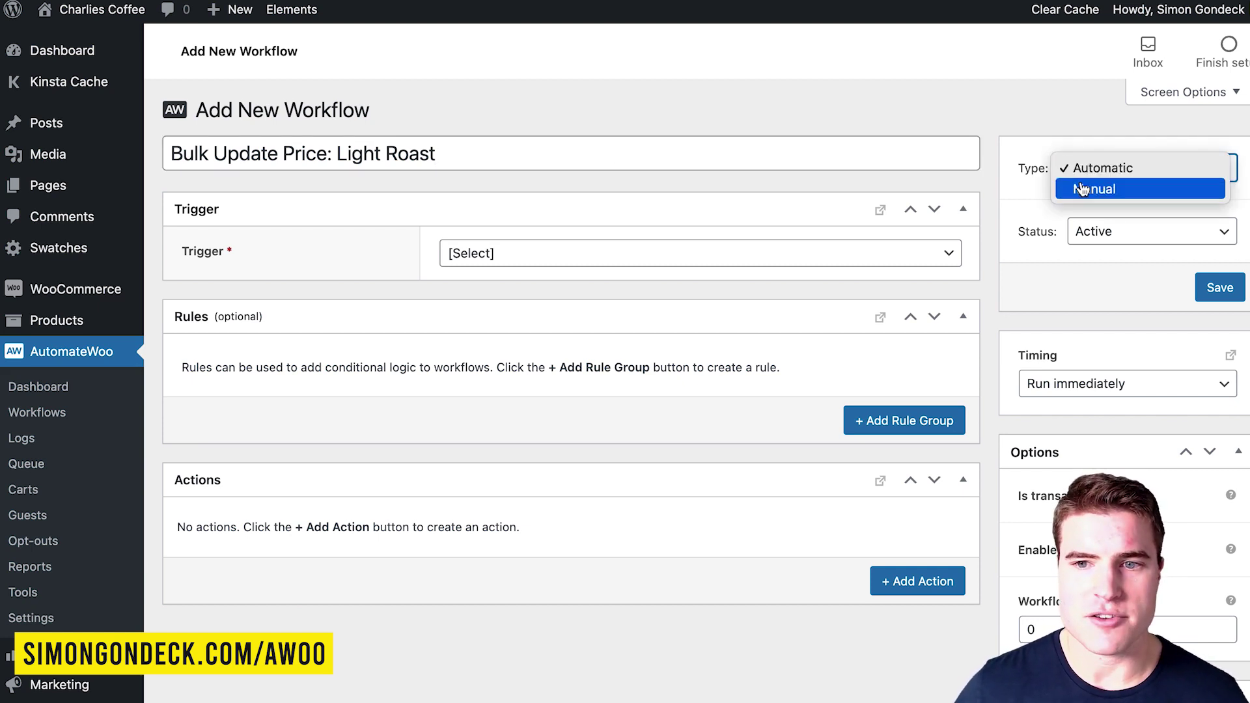
click(1079, 188)
click(718, 263)
click(692, 281)
scroll(652, 291, down, 1)
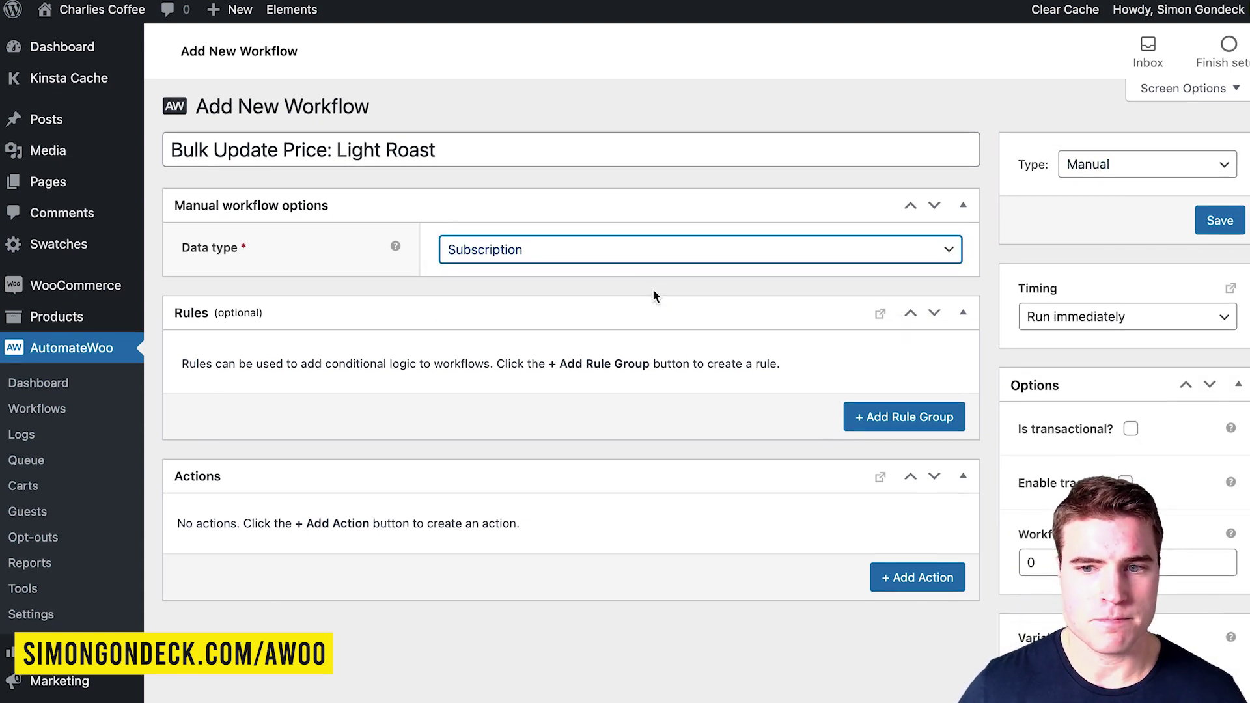
click(1129, 430)
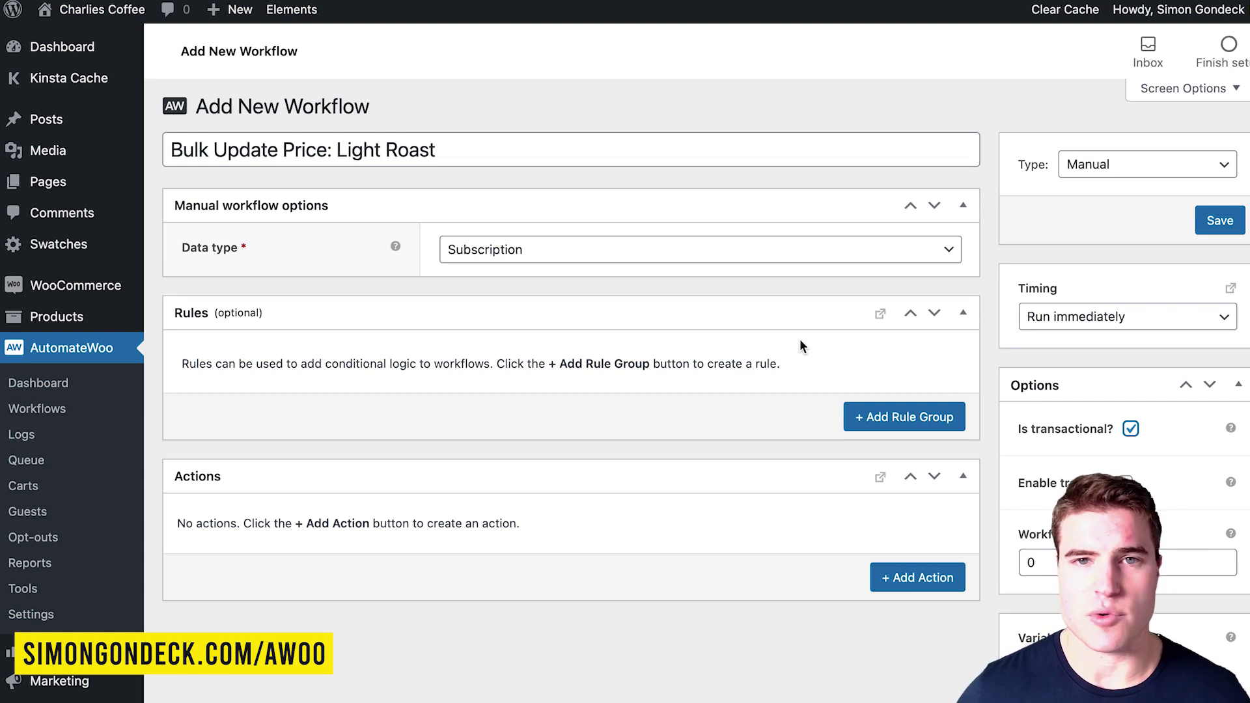
Add a rule group requiring that Subscription - Items includes the product Light Roast (#18).
click(871, 420)
click(372, 362)
scroll(394, 474, down, 10)
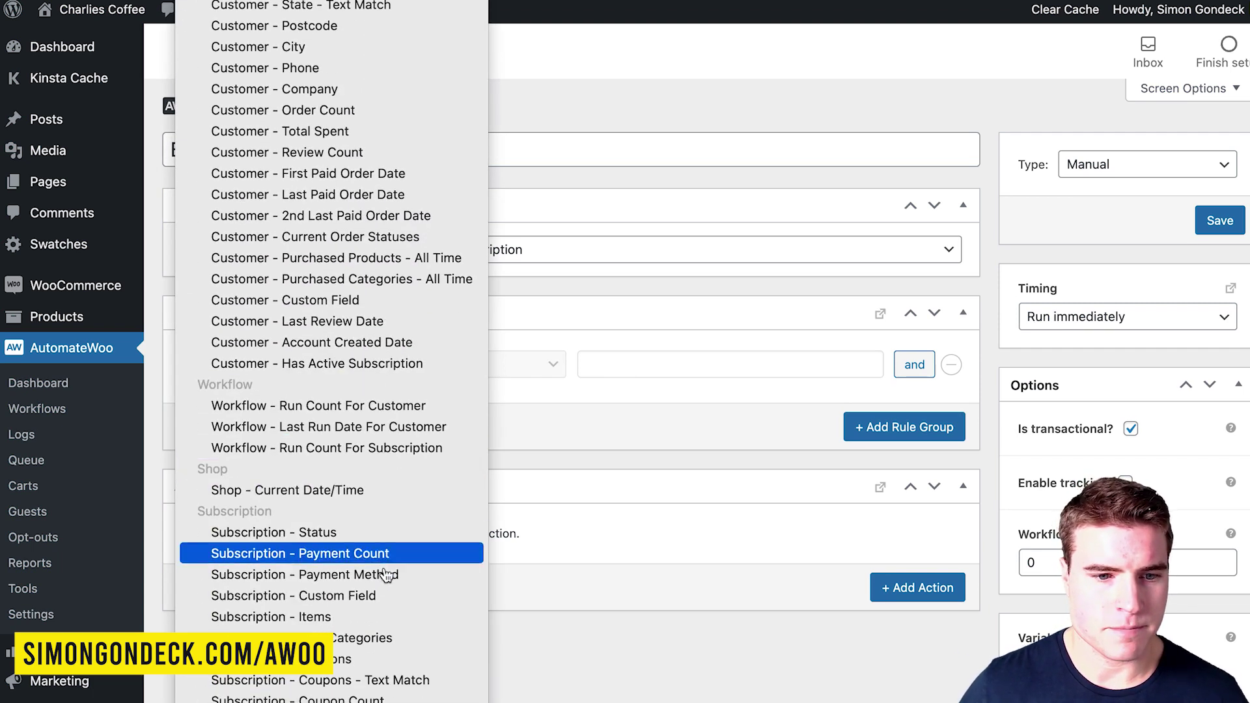
click(390, 616)
click(605, 361)
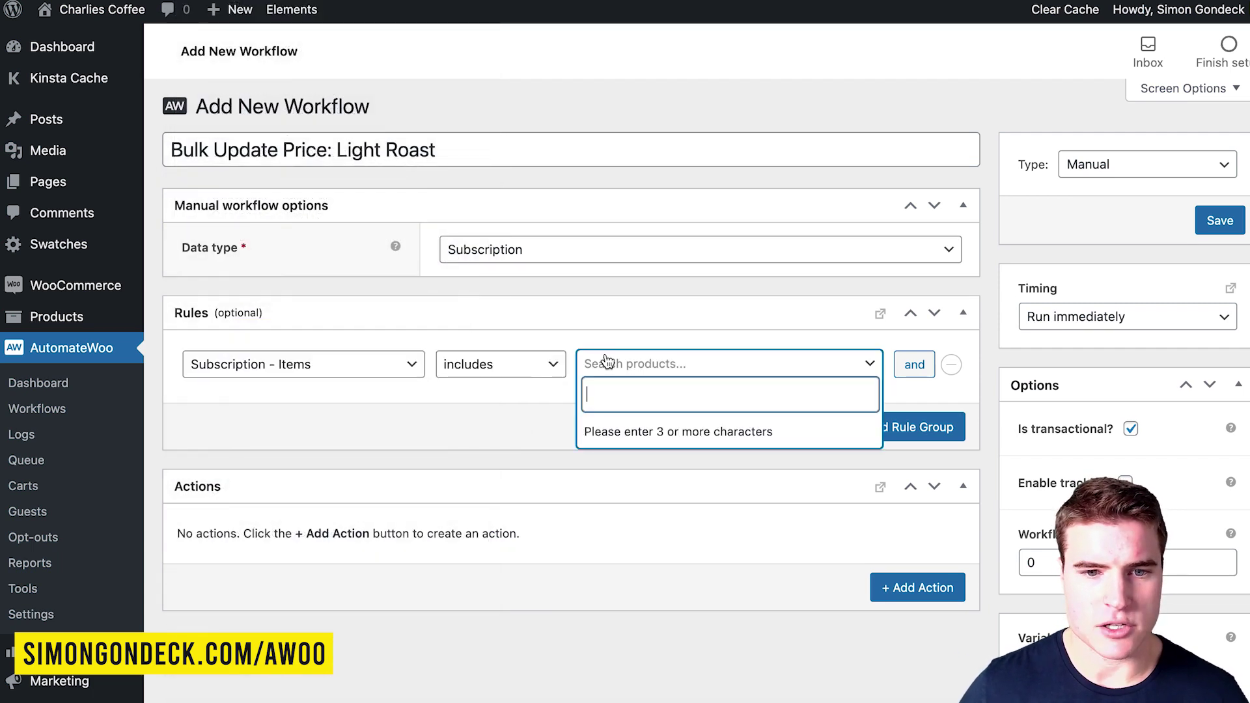
text(light roast)
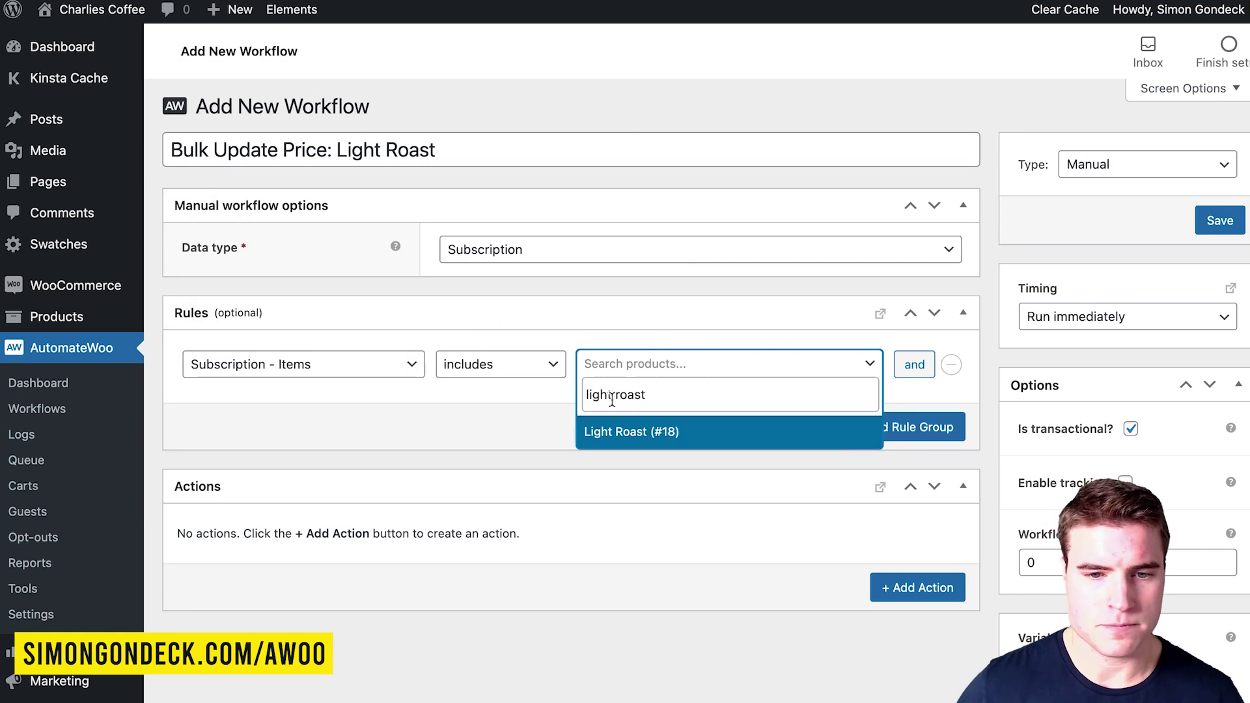
click(618, 423)
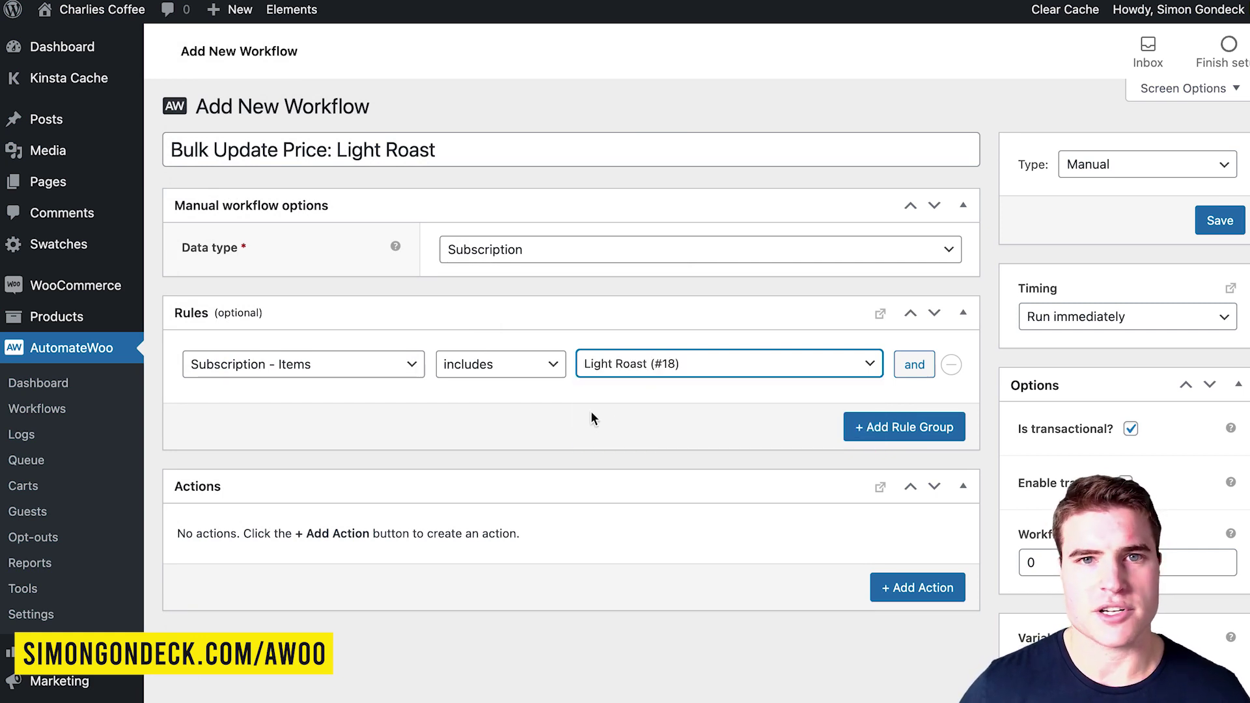
Add an "and" rule that Customer - Email is the subscriber's email address, copied from the subscription's billing details.
scroll(591, 412, up, 1)
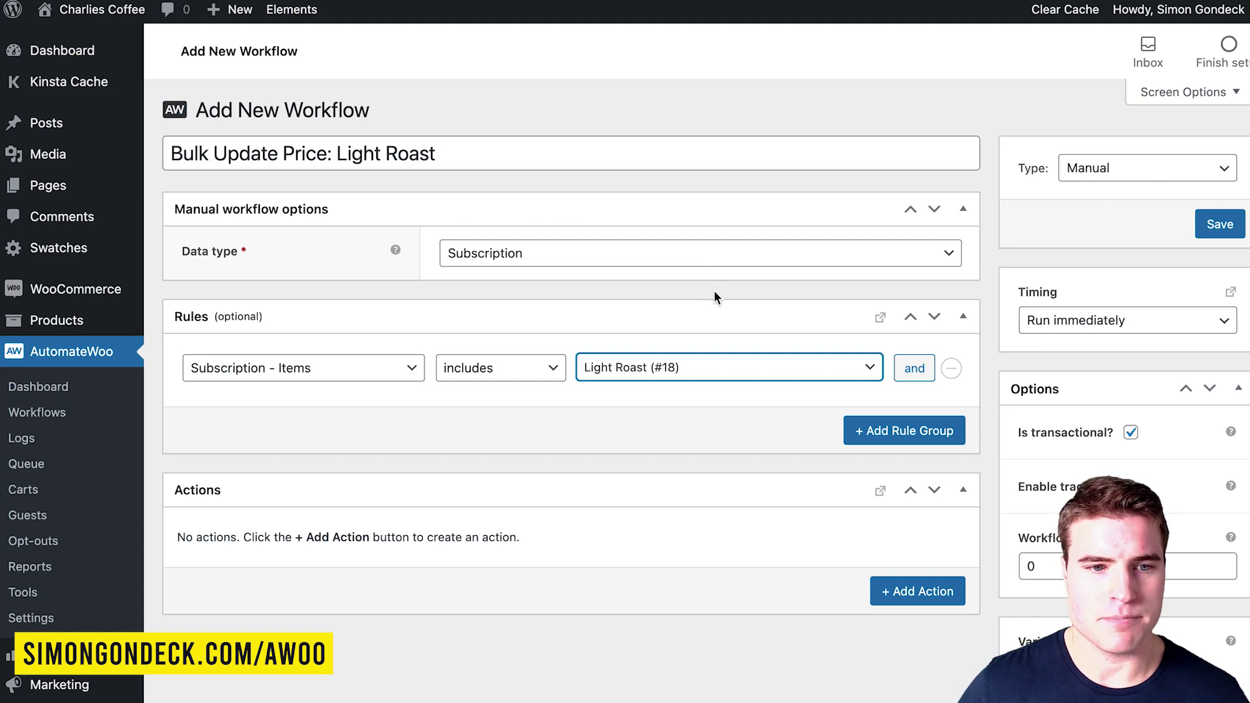
click(889, 429)
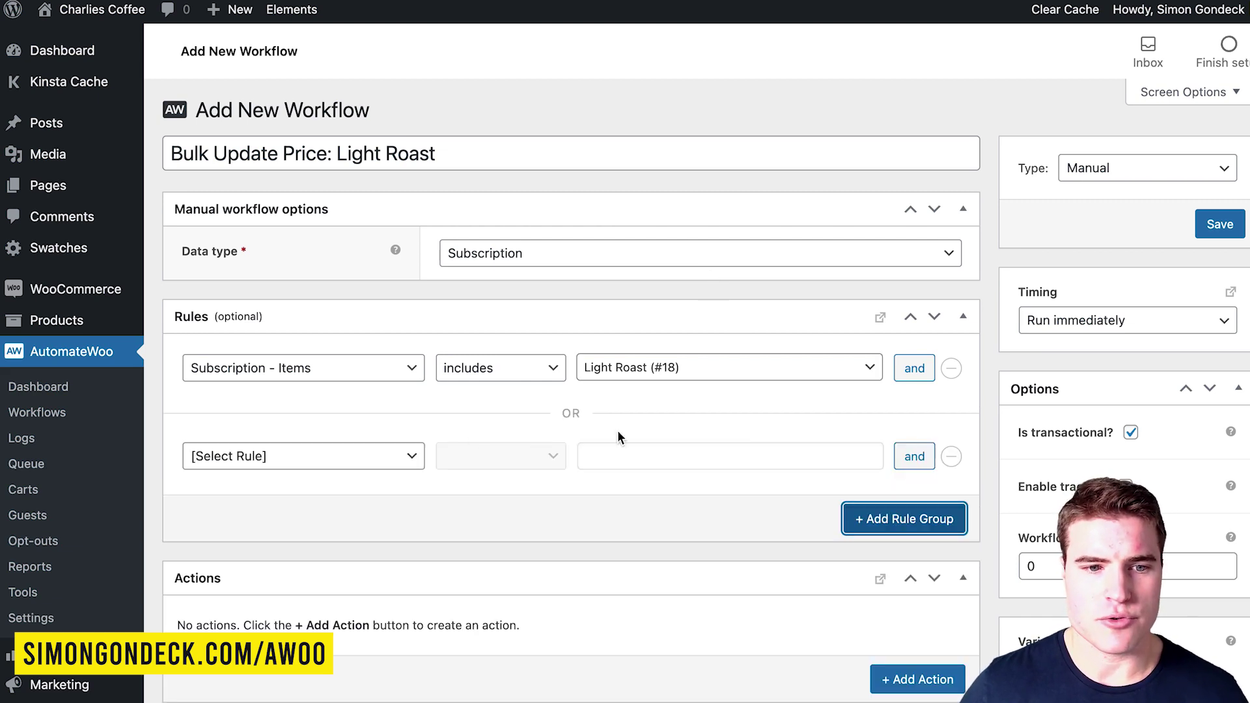
click(951, 456)
click(914, 368)
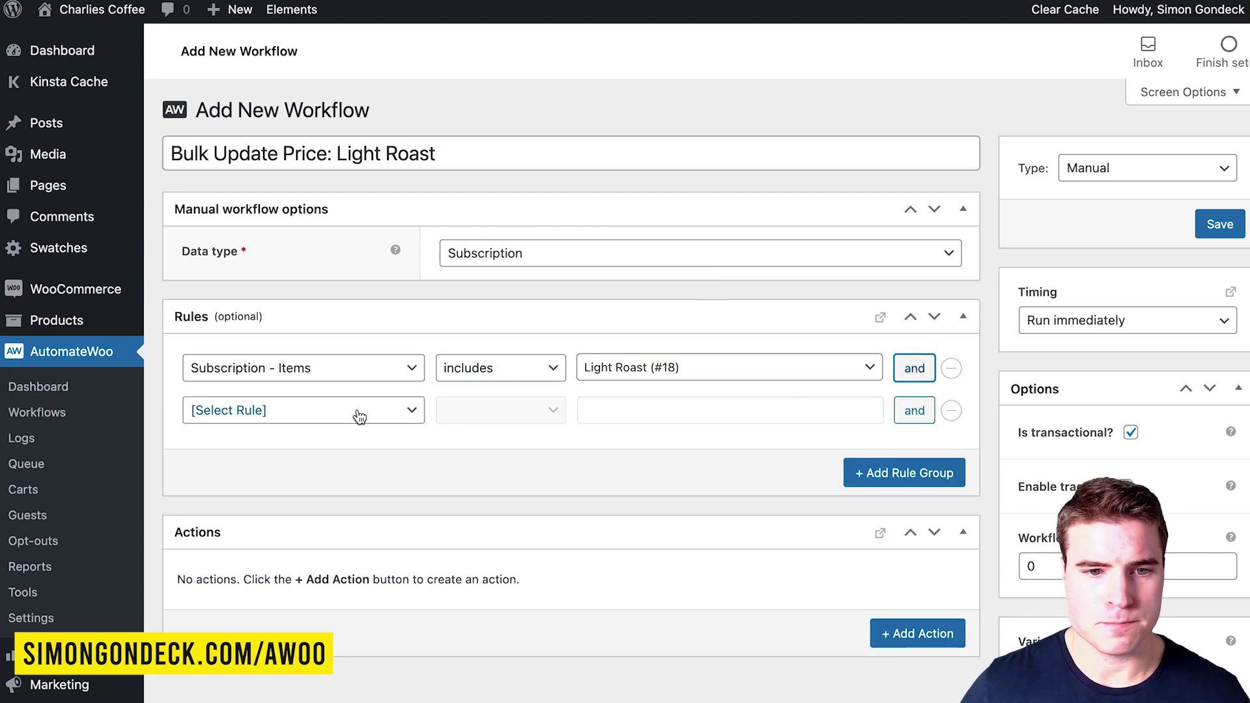
click(359, 411)
click(376, 473)
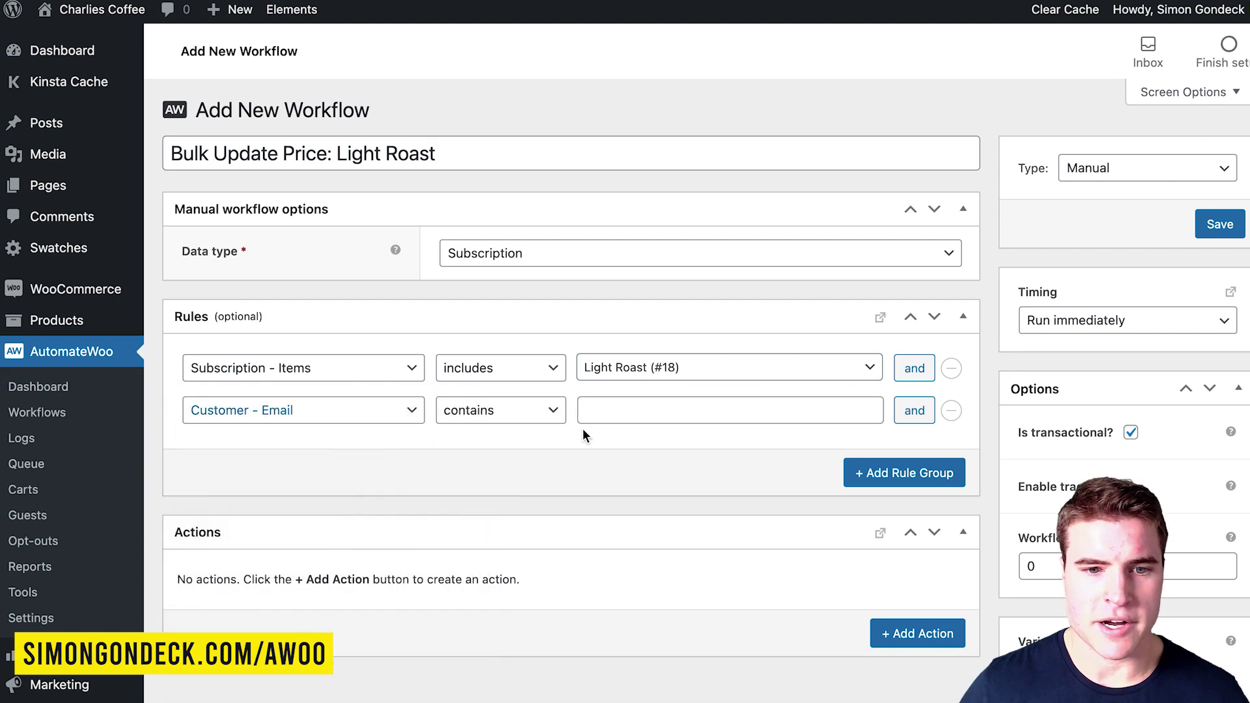
click(510, 415)
click(637, 416)
click(637, 415)
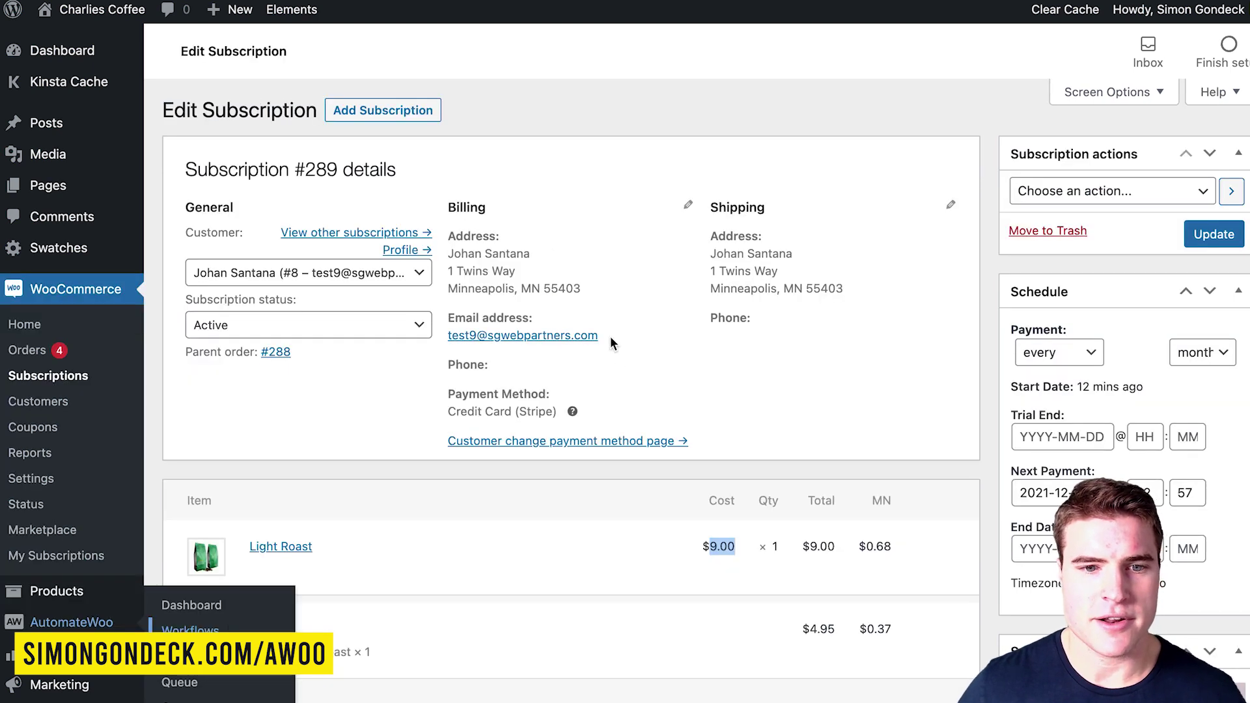
drag(596, 335, 448, 334)
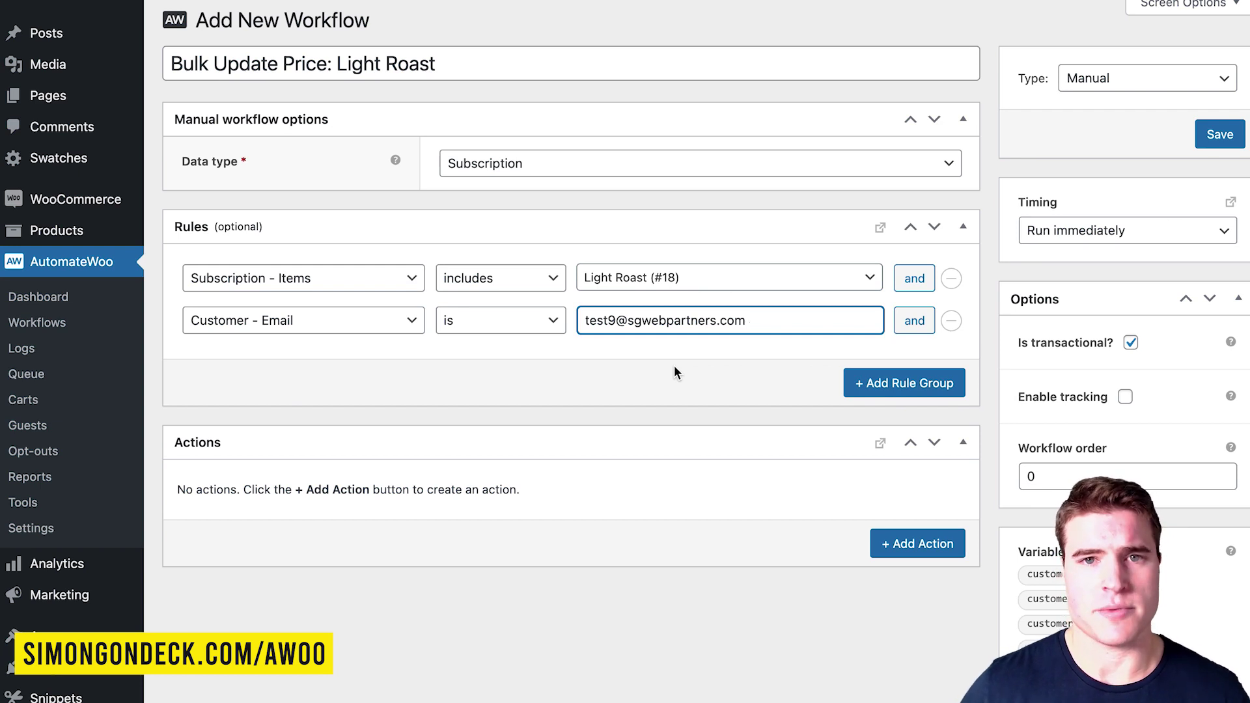
Add a workflow action that uses the subscription's Update Product option.
click(903, 543)
scroll(583, 432, down, 3)
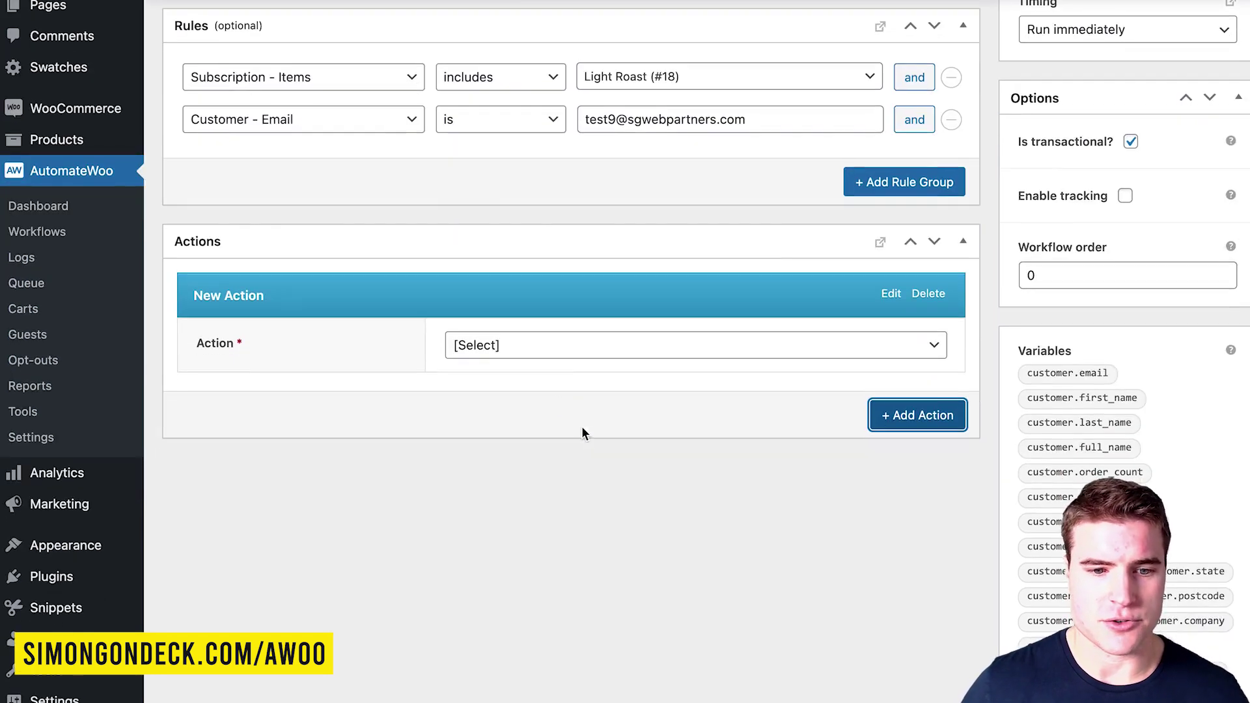
click(539, 352)
scroll(581, 519, down, 10)
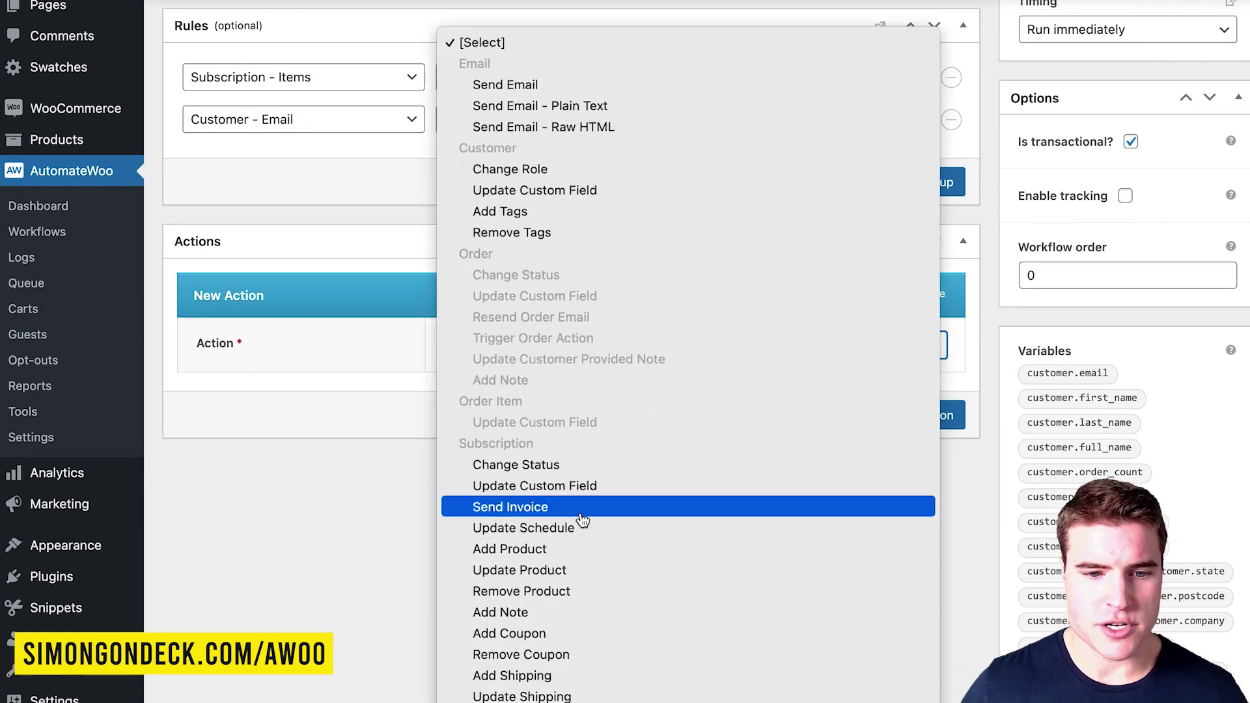
click(578, 550)
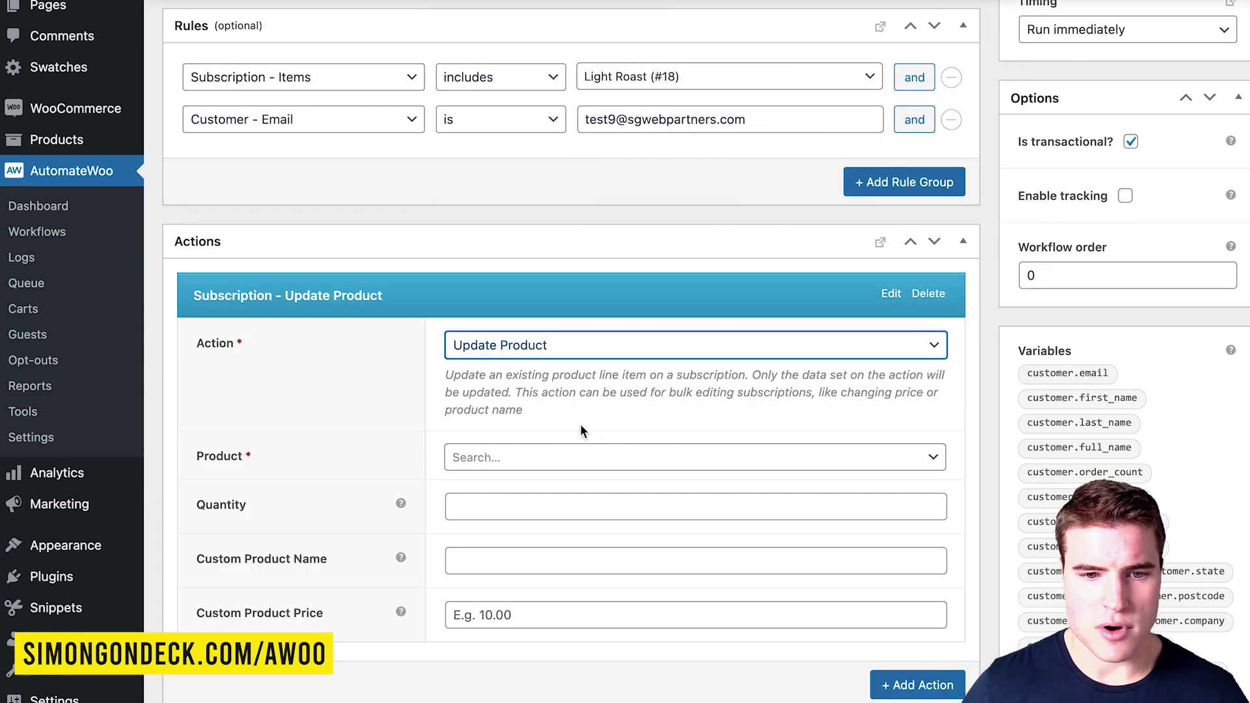
Choose Light Roast (#18) as the product to update and set its custom product price to 12.00.
click(559, 458)
text(light r)
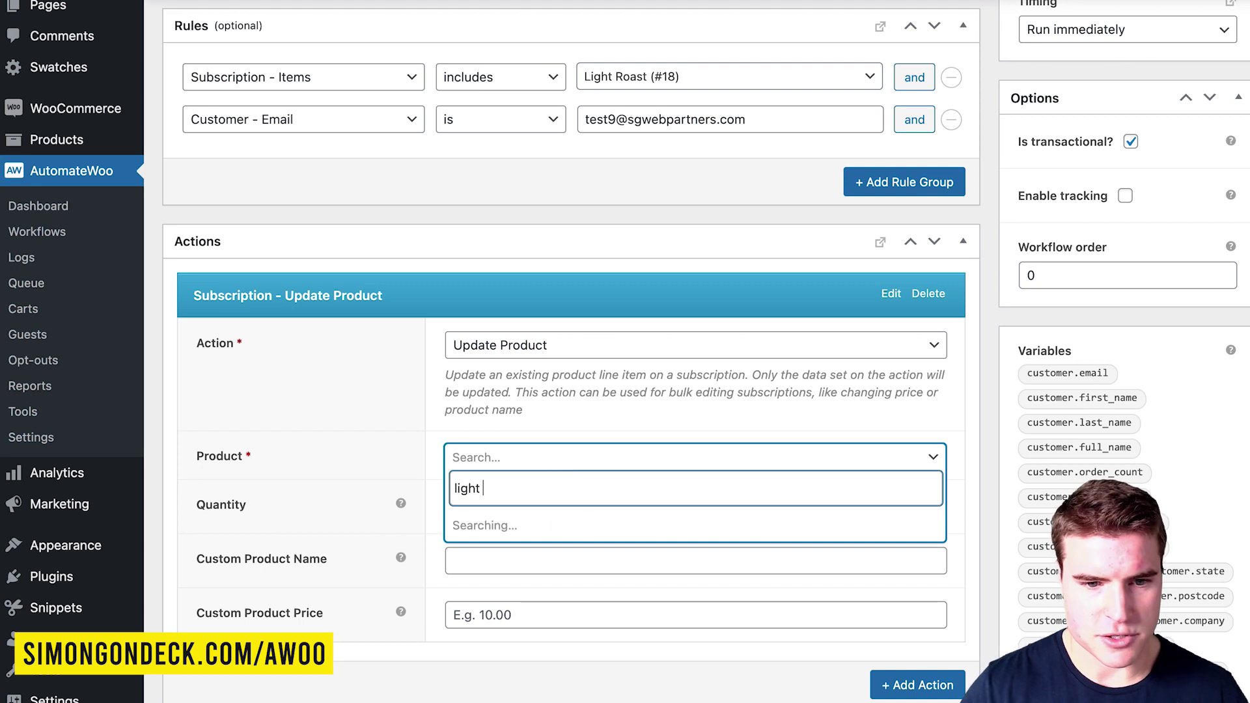
click(563, 524)
scroll(561, 519, down, 1)
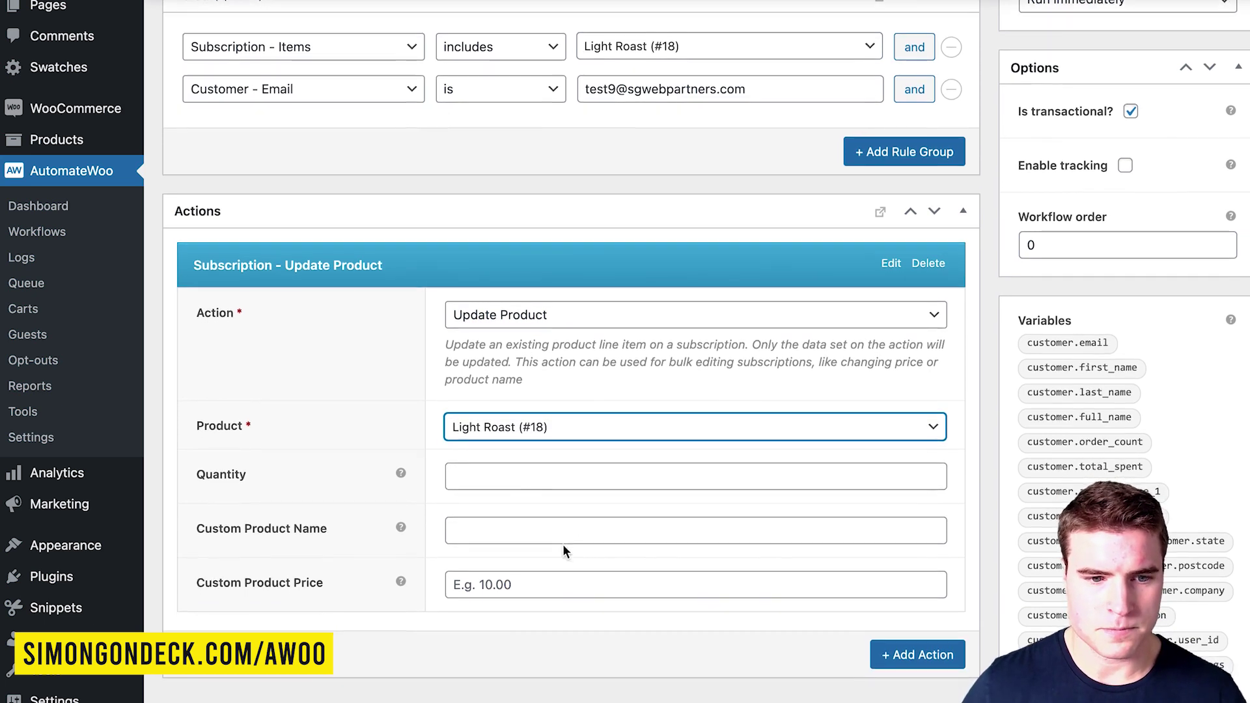
click(548, 575)
text(12.00)
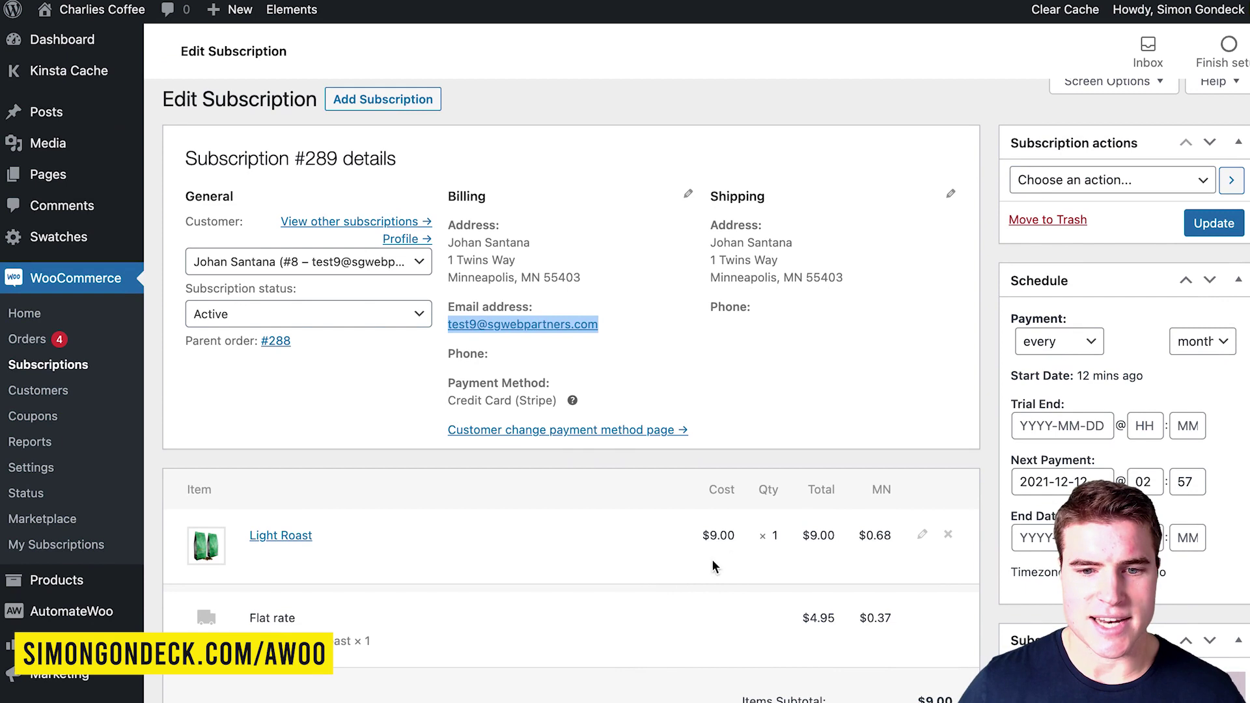
Check the current Light Roast cost on the subscription, and save the workflow.
drag(739, 538, 710, 543)
scroll(711, 545, down, 1)
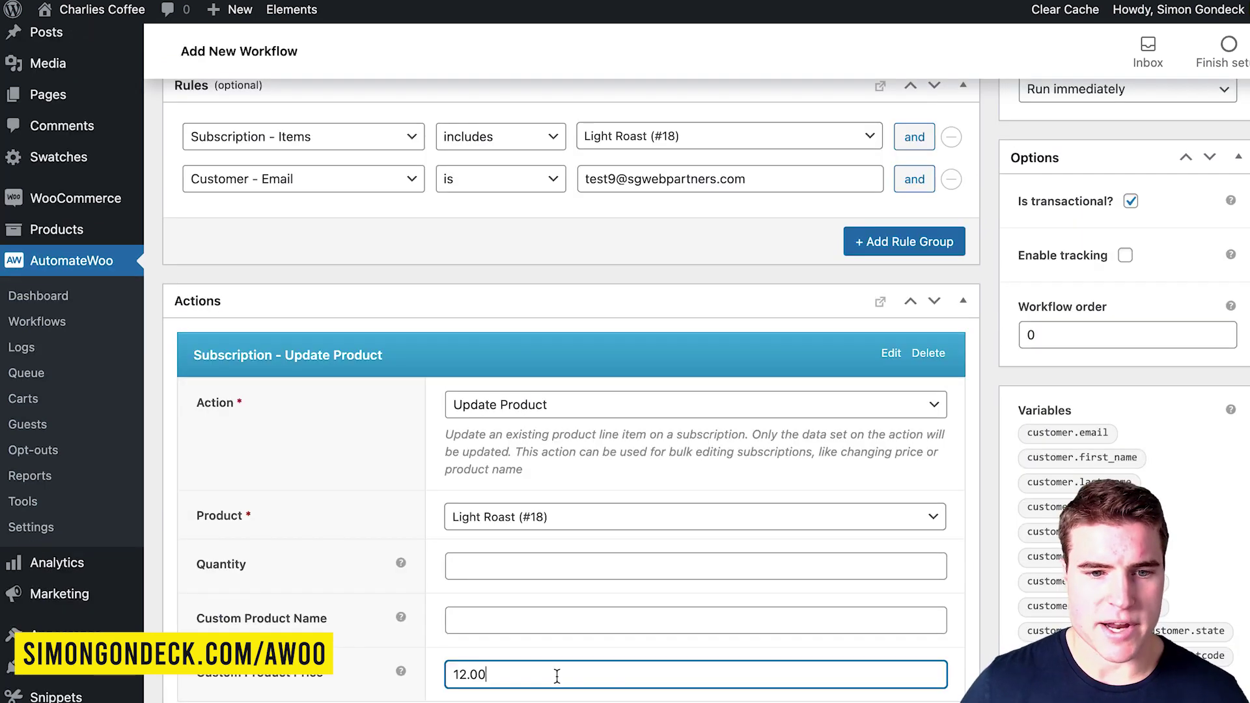
scroll(817, 494, up, 3)
scroll(818, 499, up, 2)
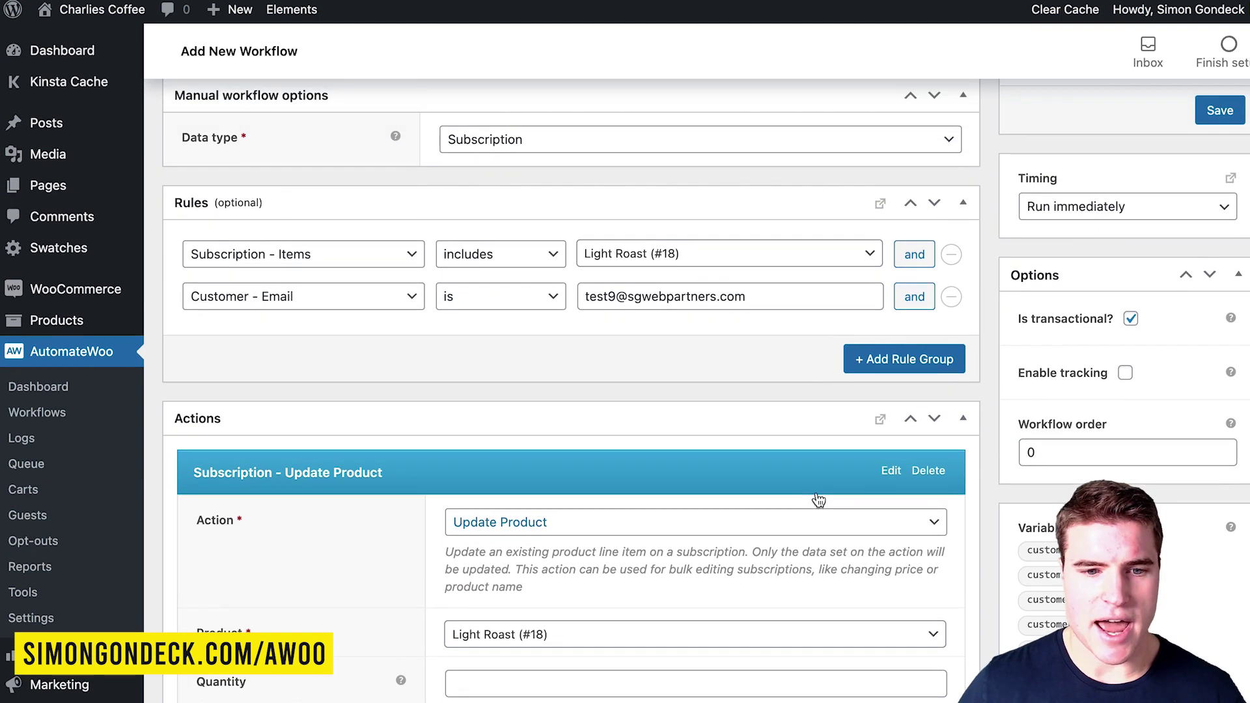
scroll(818, 501, up, 3)
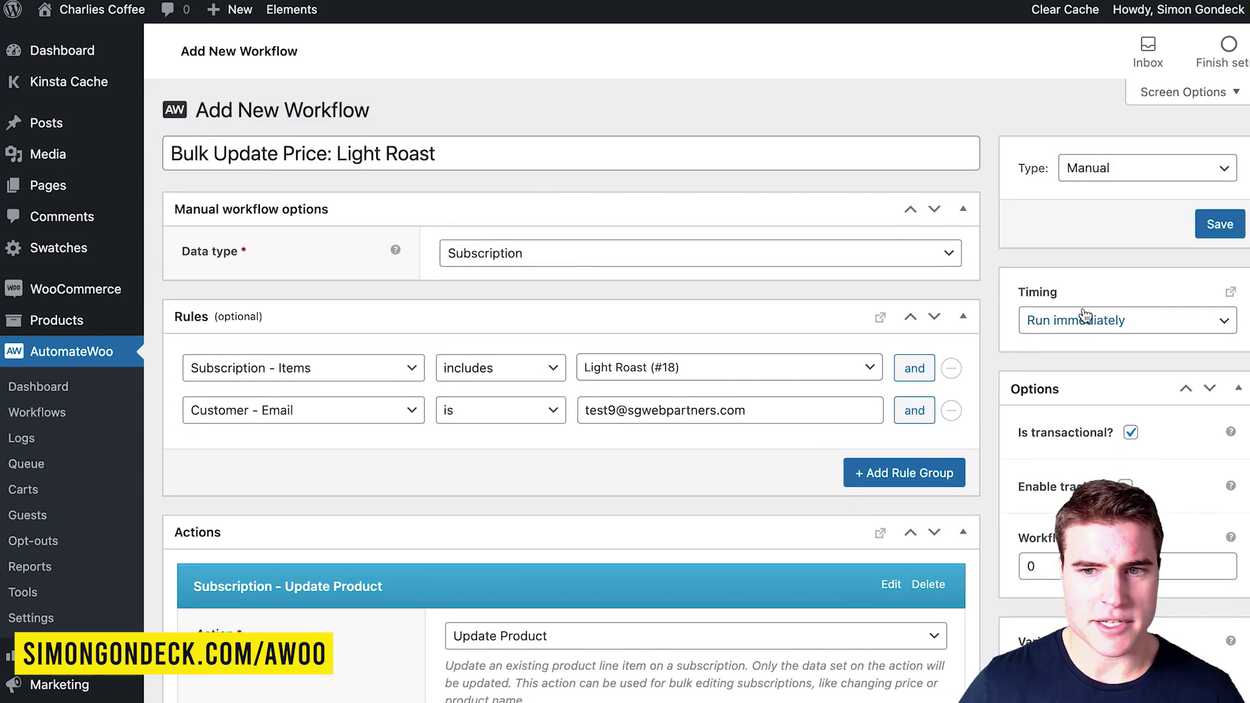
click(1219, 228)
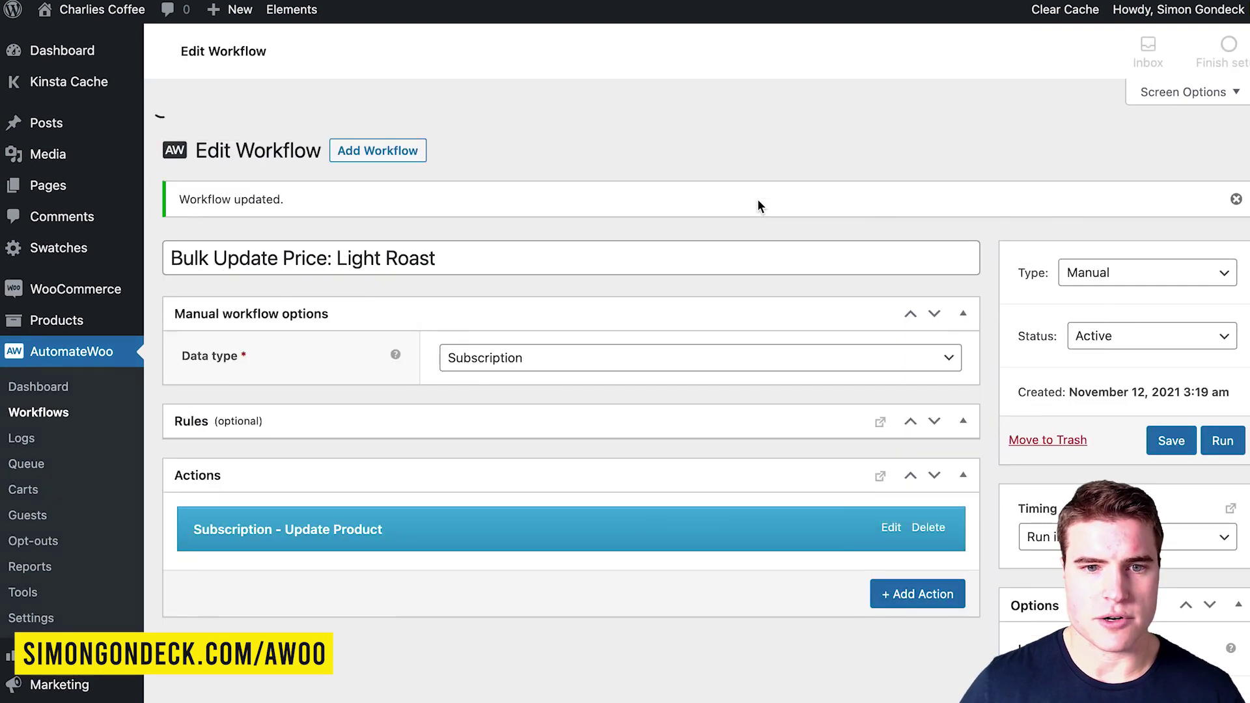
scroll(757, 198, down, 10)
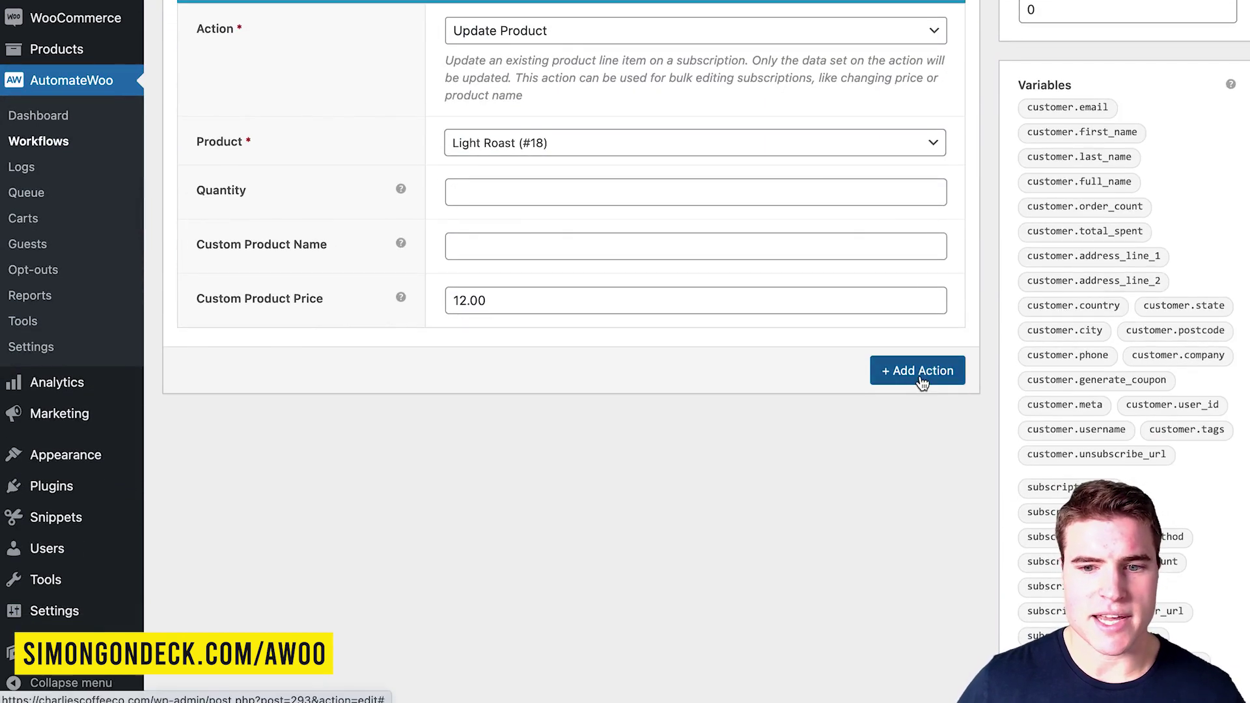
click(920, 375)
click(575, 430)
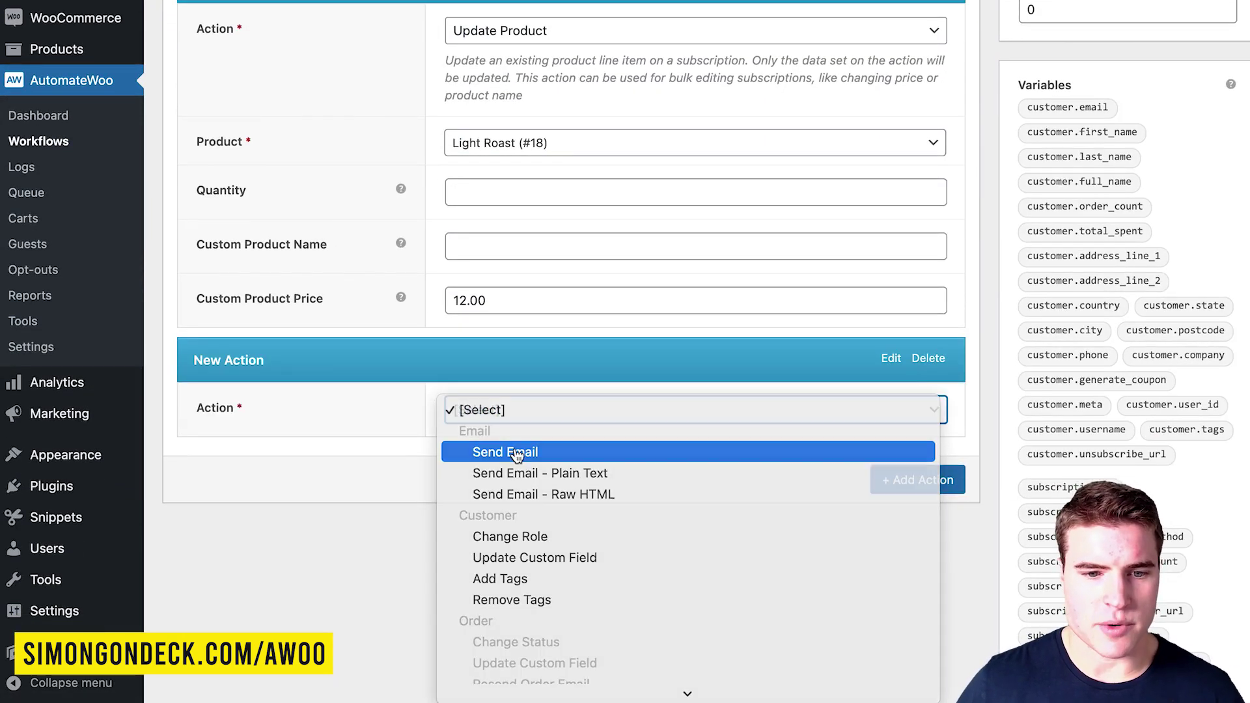
click(546, 450)
click(572, 506)
text(P{ customer.emal)
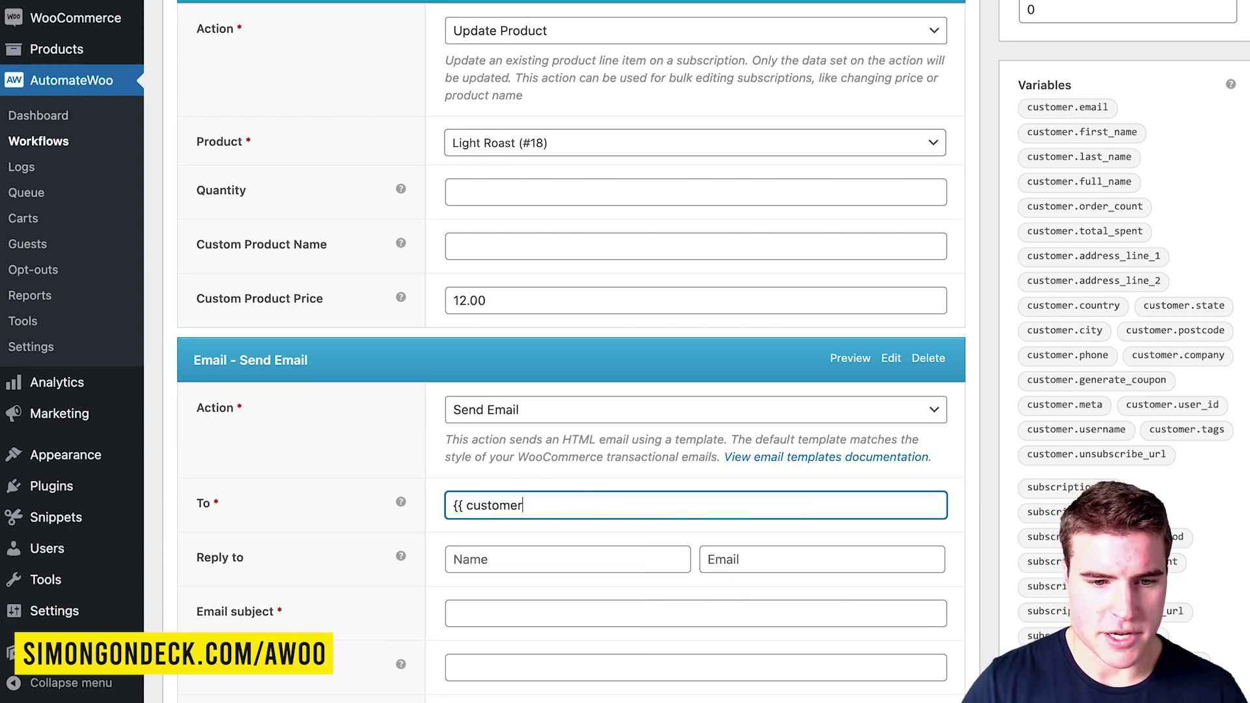
key(BackSpace)
text(il })
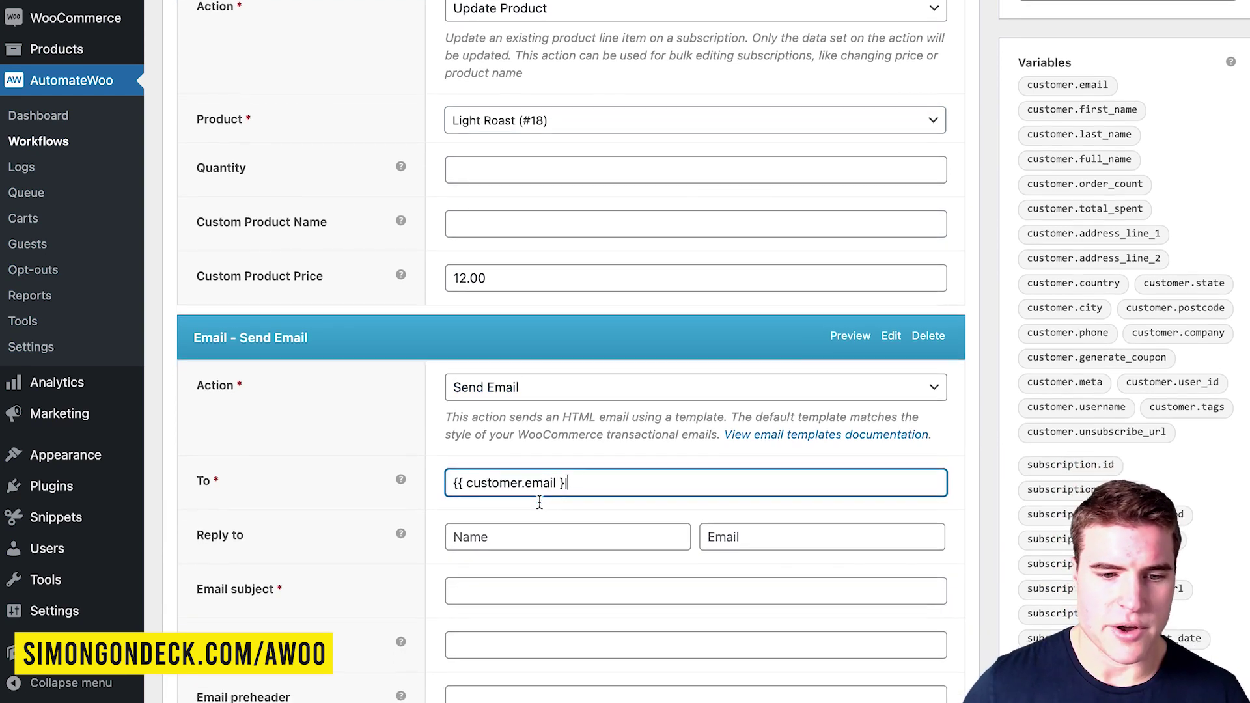
scroll(536, 504, down, 2)
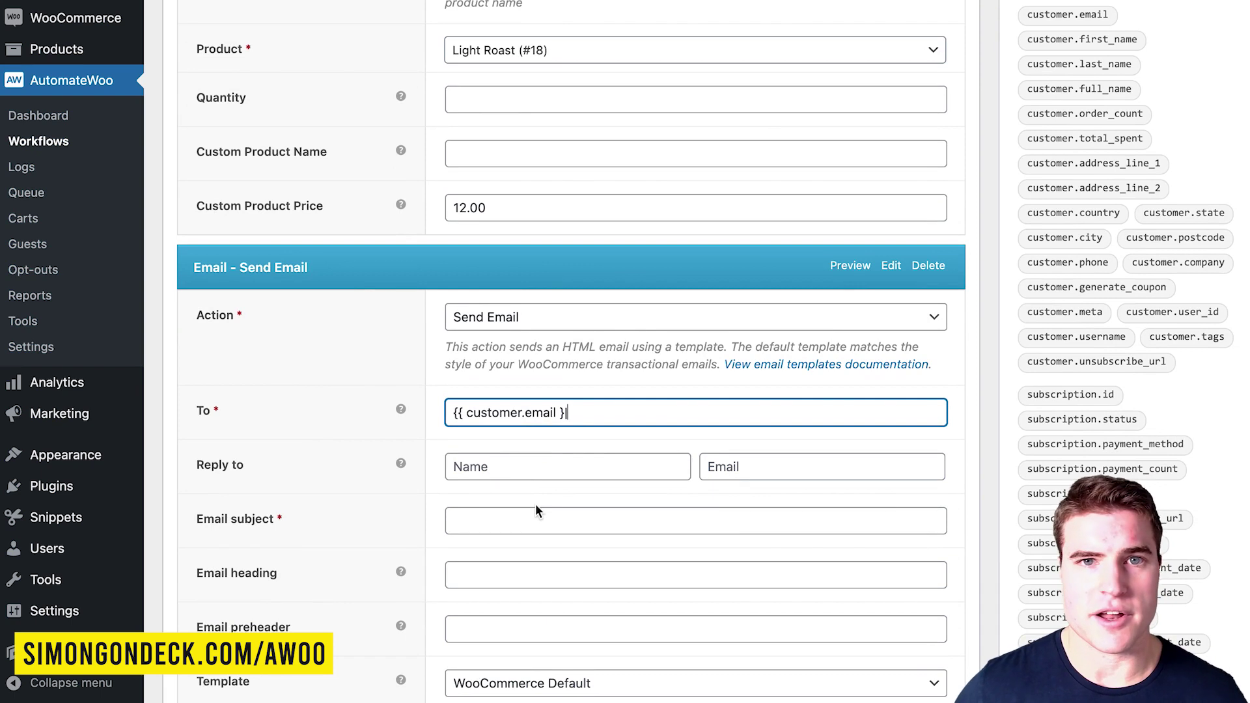
click(926, 265)
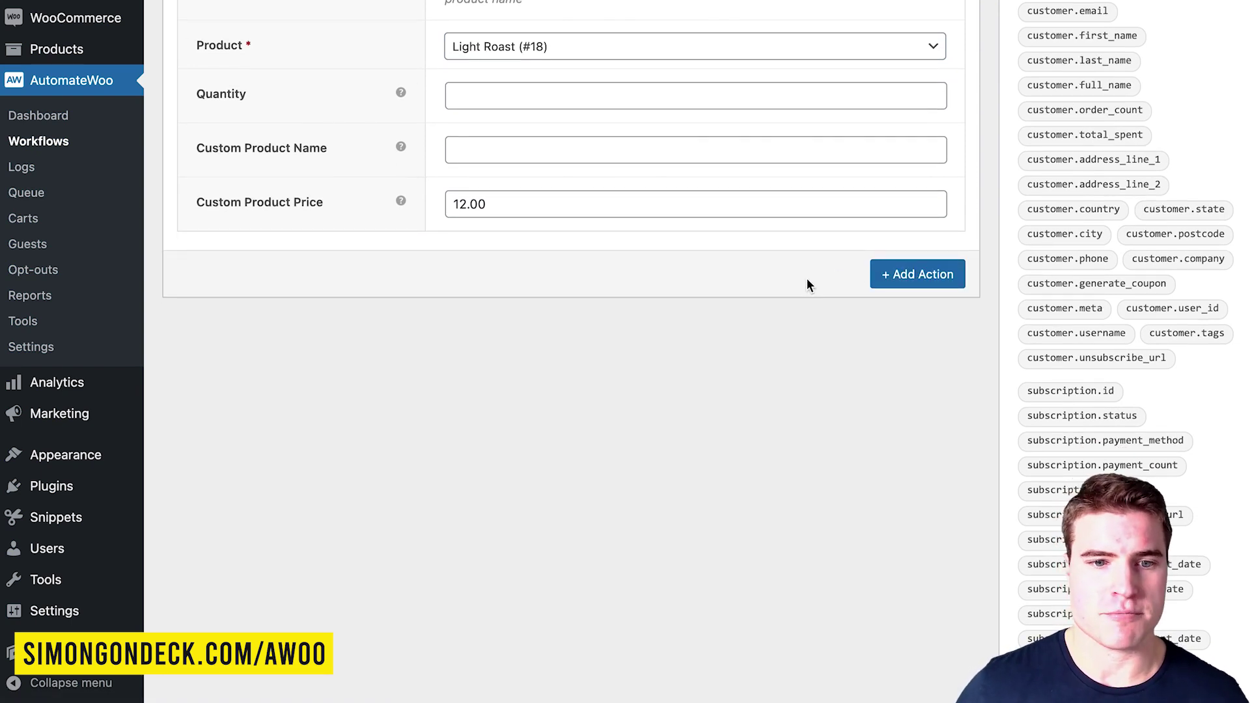
Save the workflow, start it in the manual runner, and find the subscriptions that match its rules.
scroll(806, 278, up, 9)
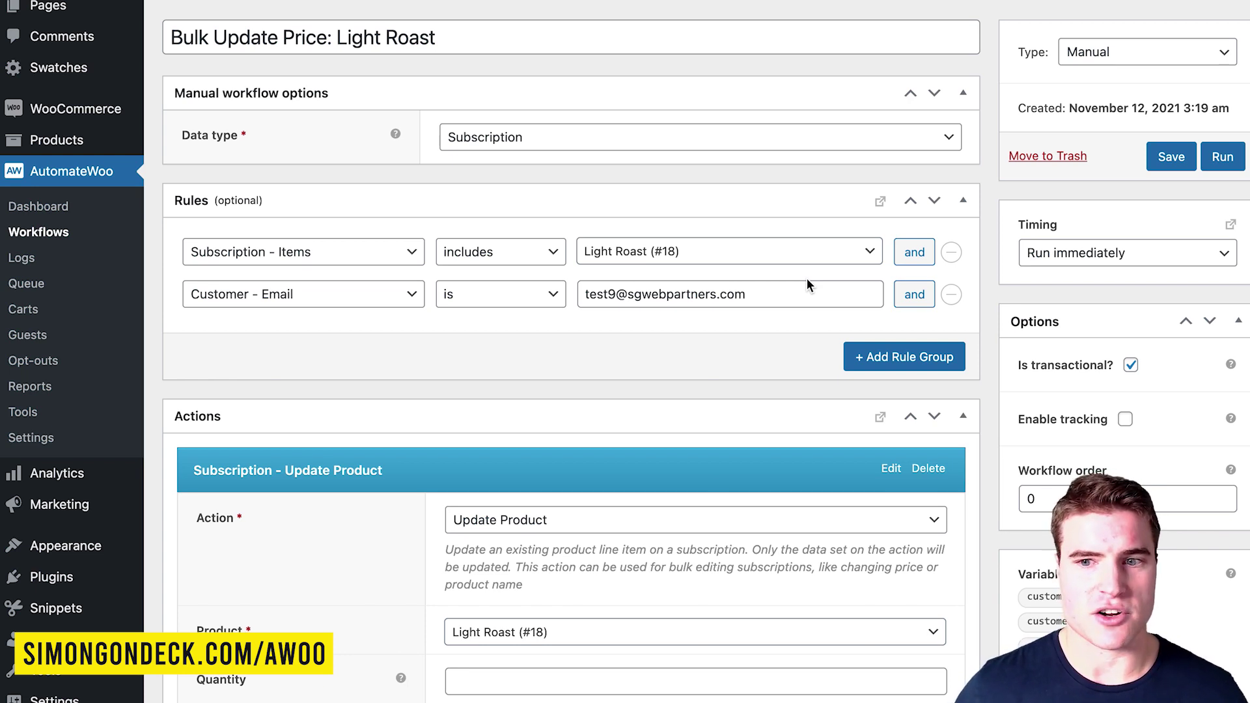
click(1171, 156)
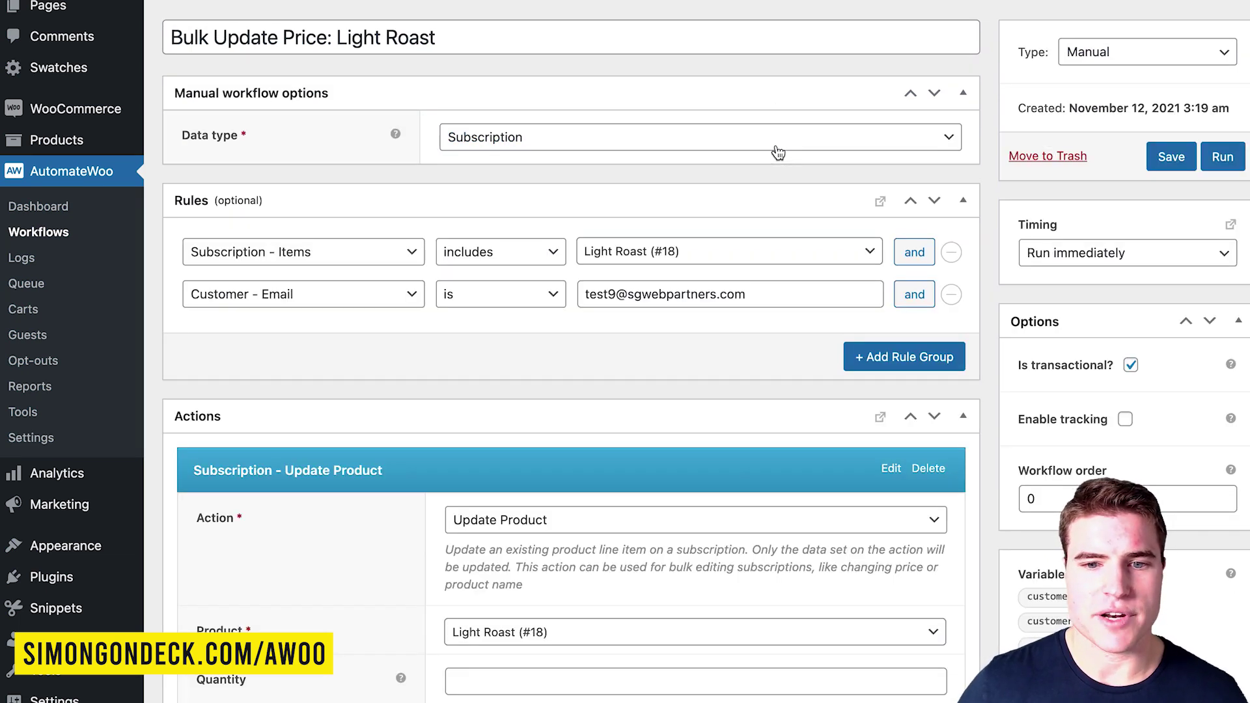
click(1232, 164)
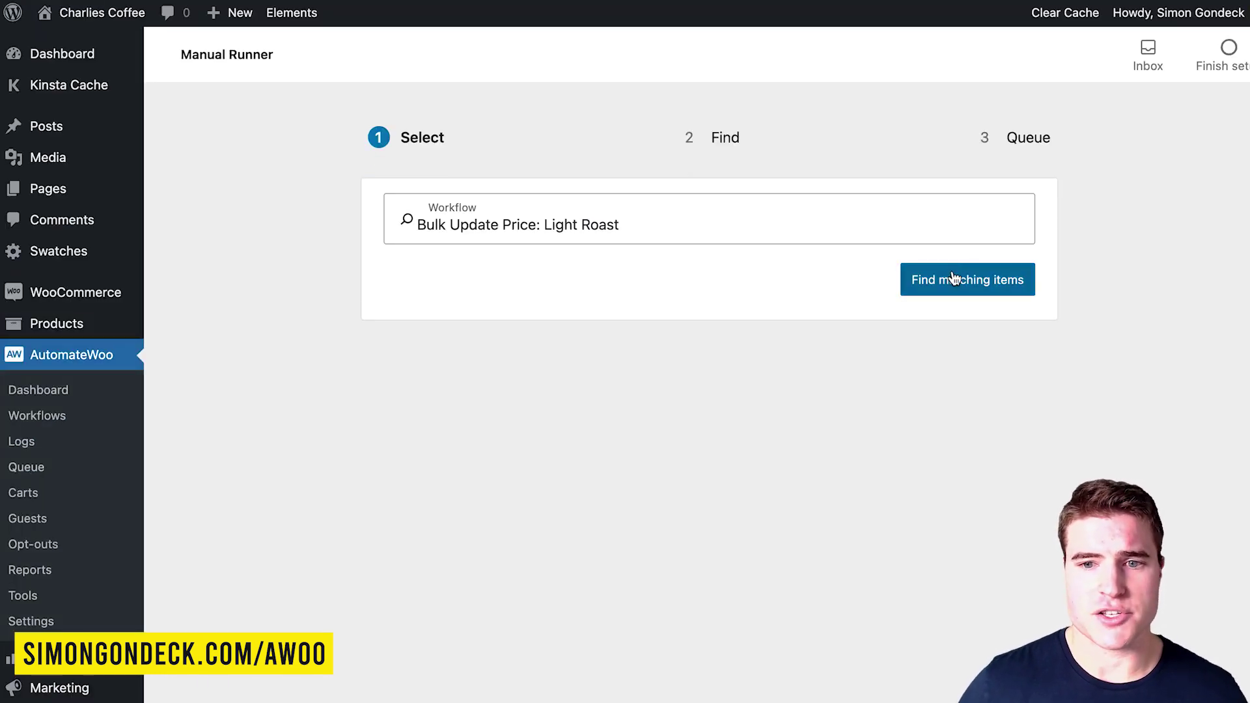
click(953, 270)
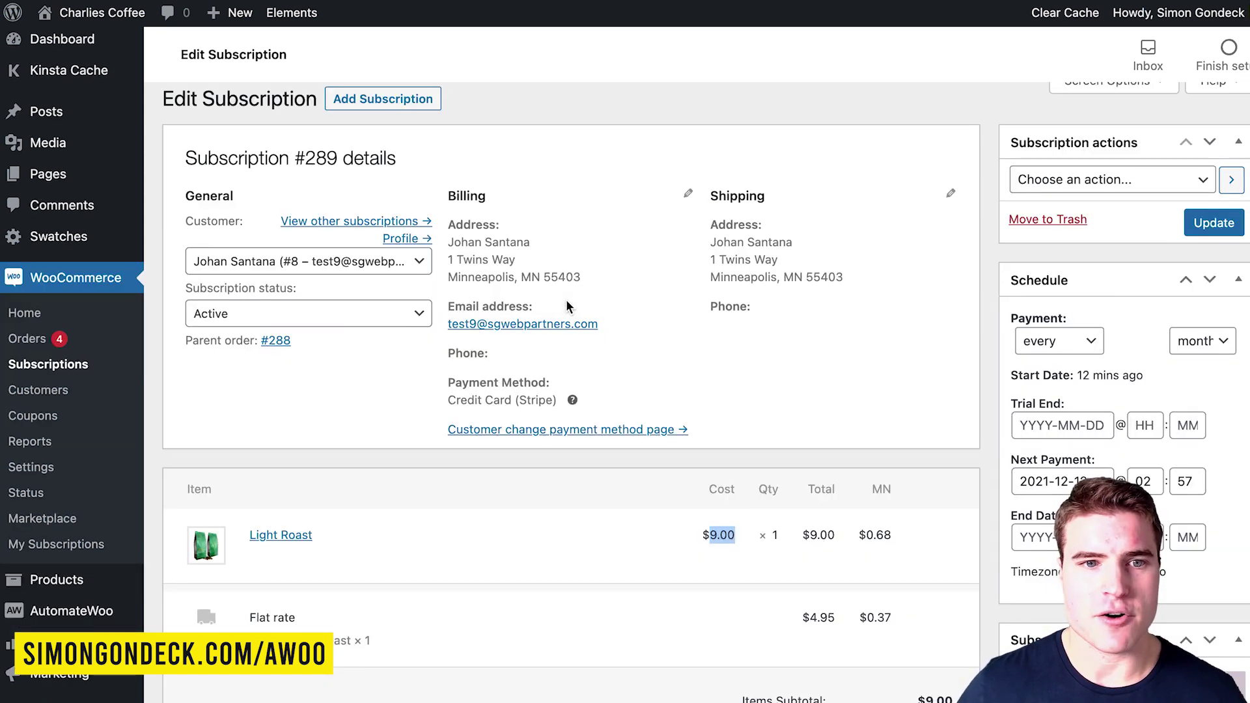
Check the matched subscription's number against its edit page, and run the workflow for that subscription.
drag(338, 158, 185, 162)
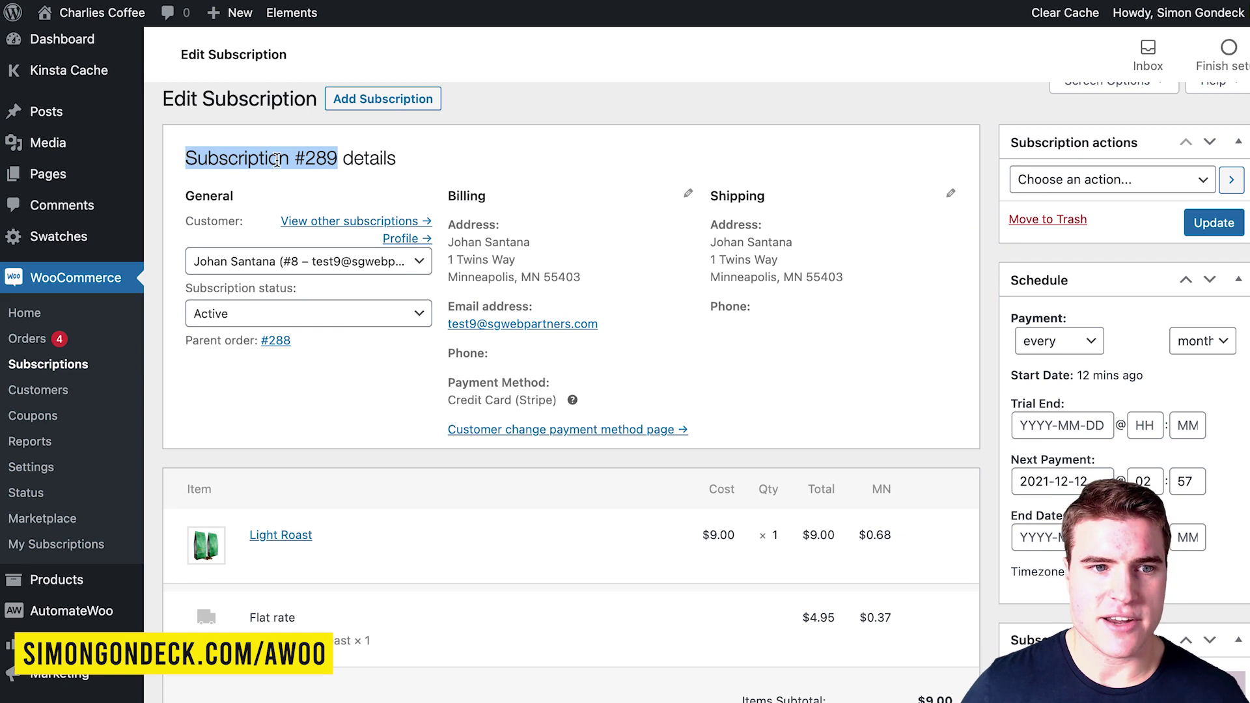
click(589, 109)
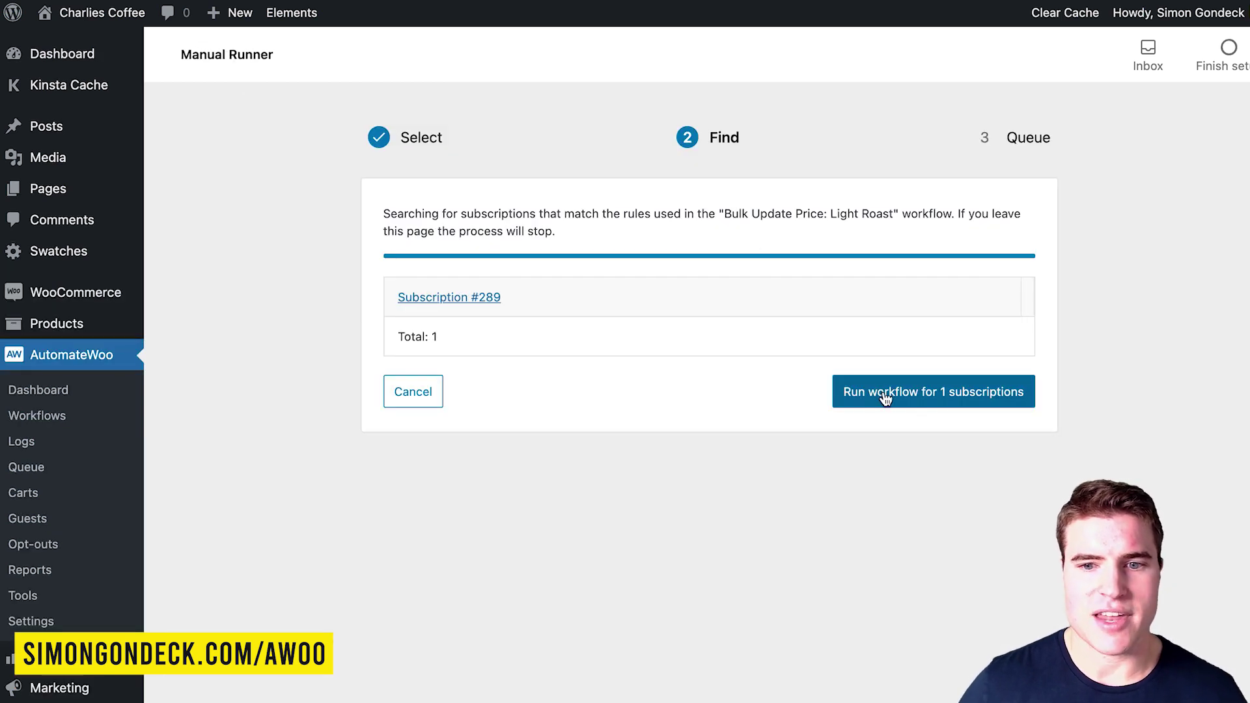
click(885, 399)
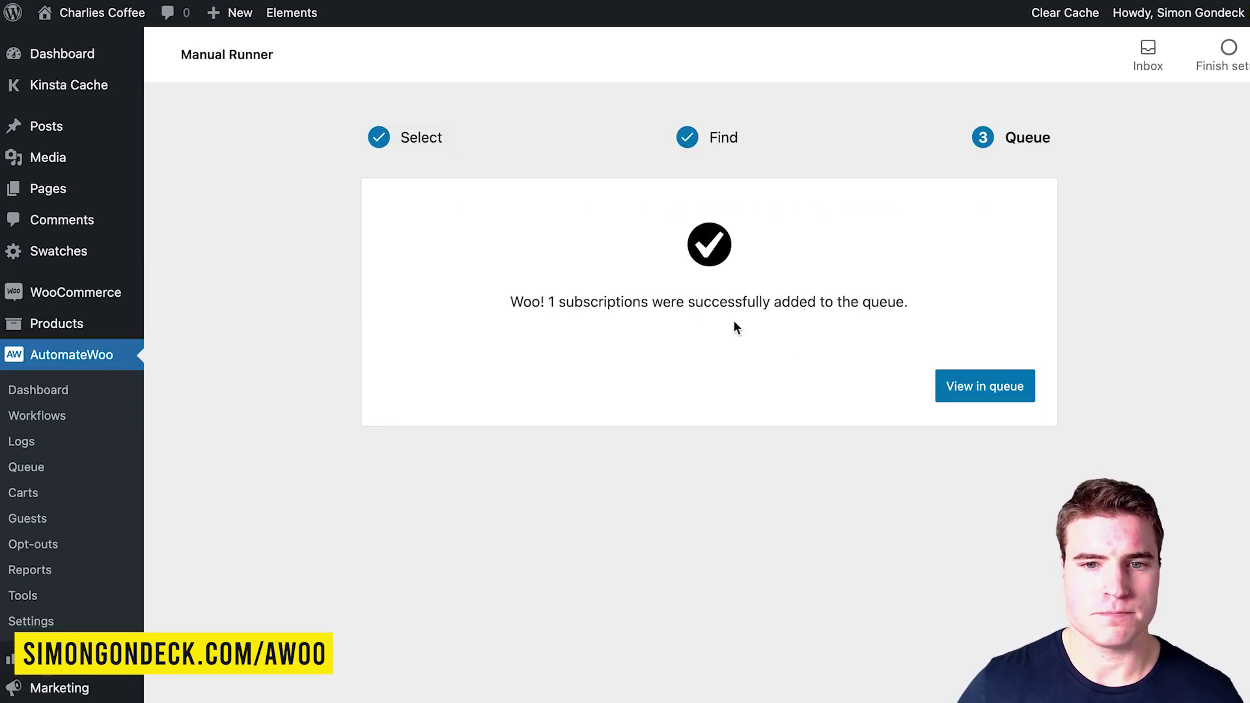
View the workflow's queue, and examine the Light Roast cost, tax and order totals on the existing subscriptions.
click(961, 398)
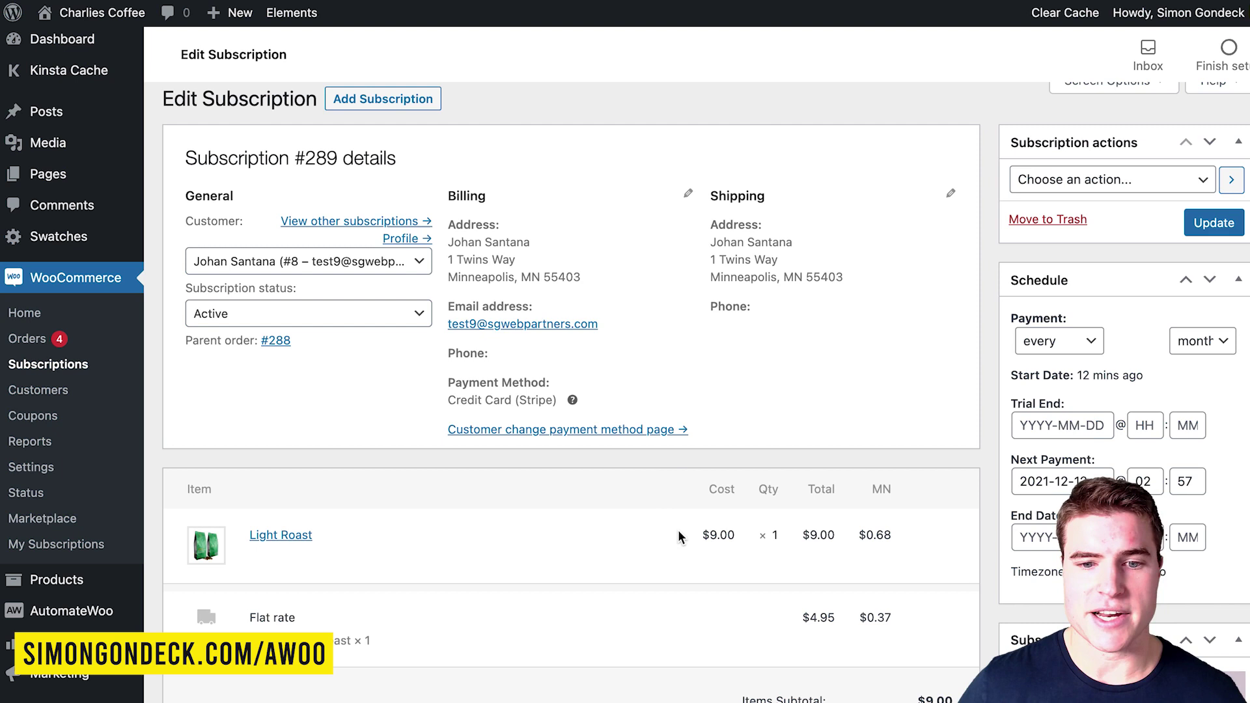
drag(701, 535, 734, 552)
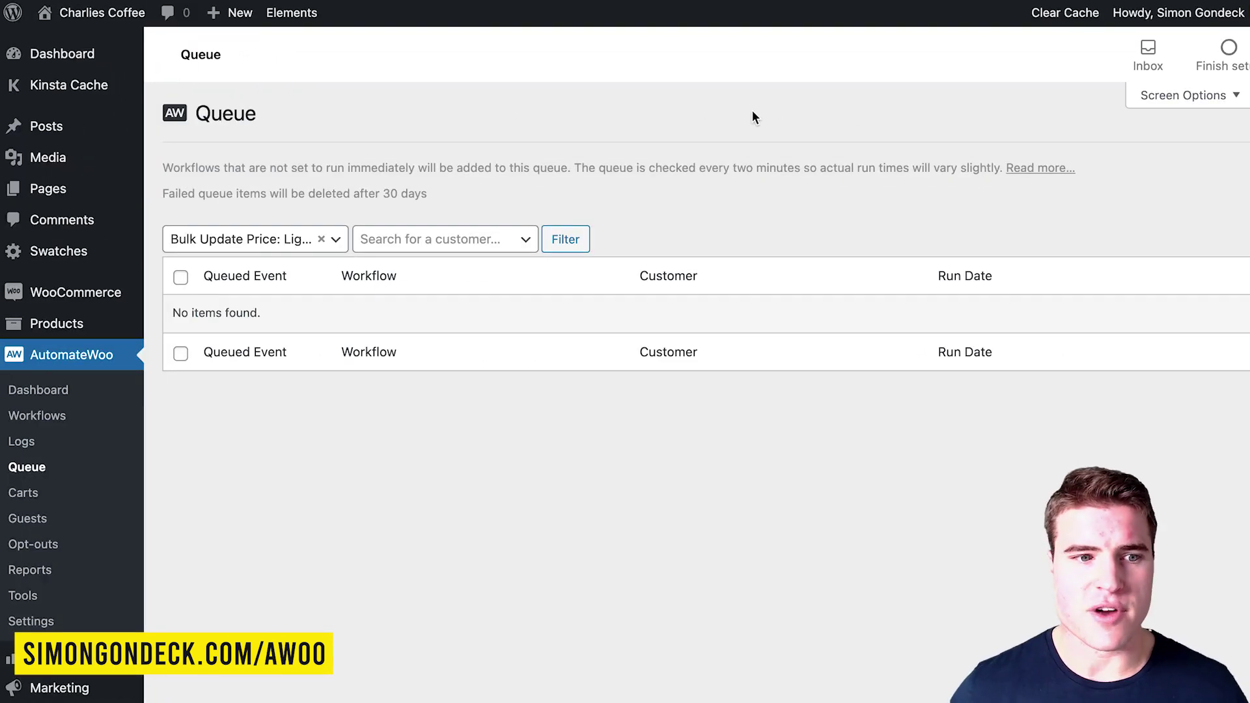
click(101, 449)
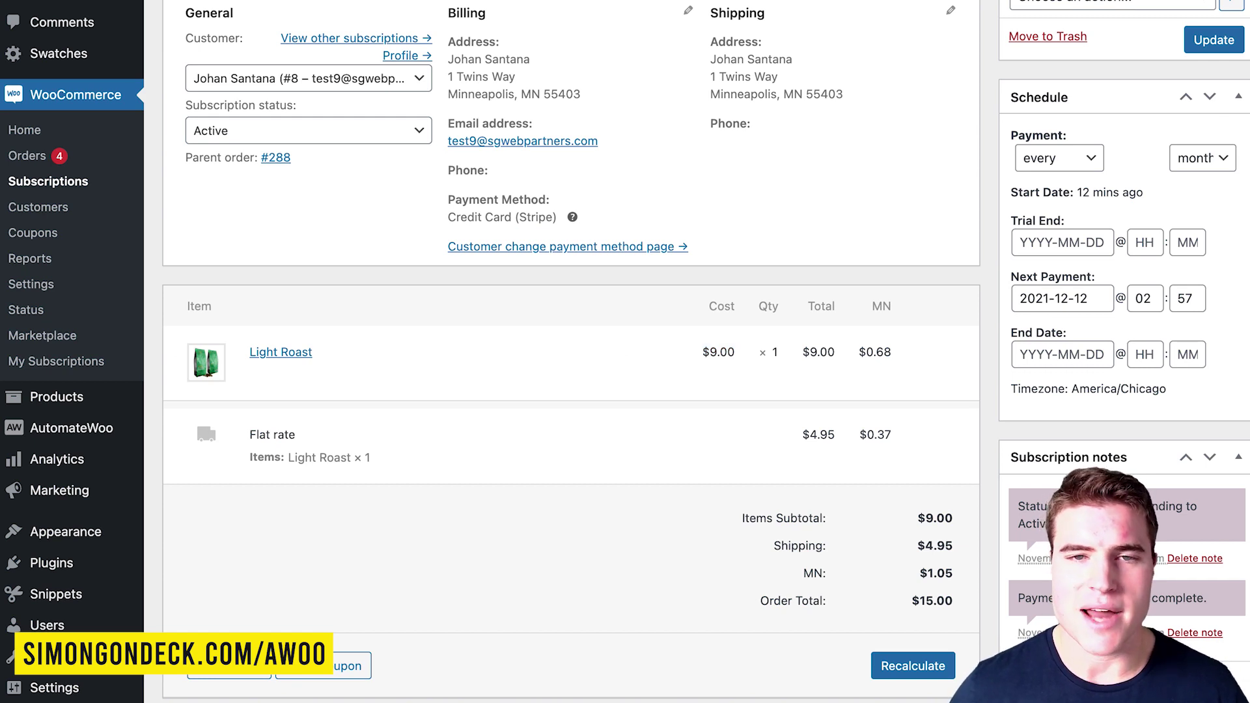
scroll(944, 586, down, 1)
drag(955, 598, 953, 570)
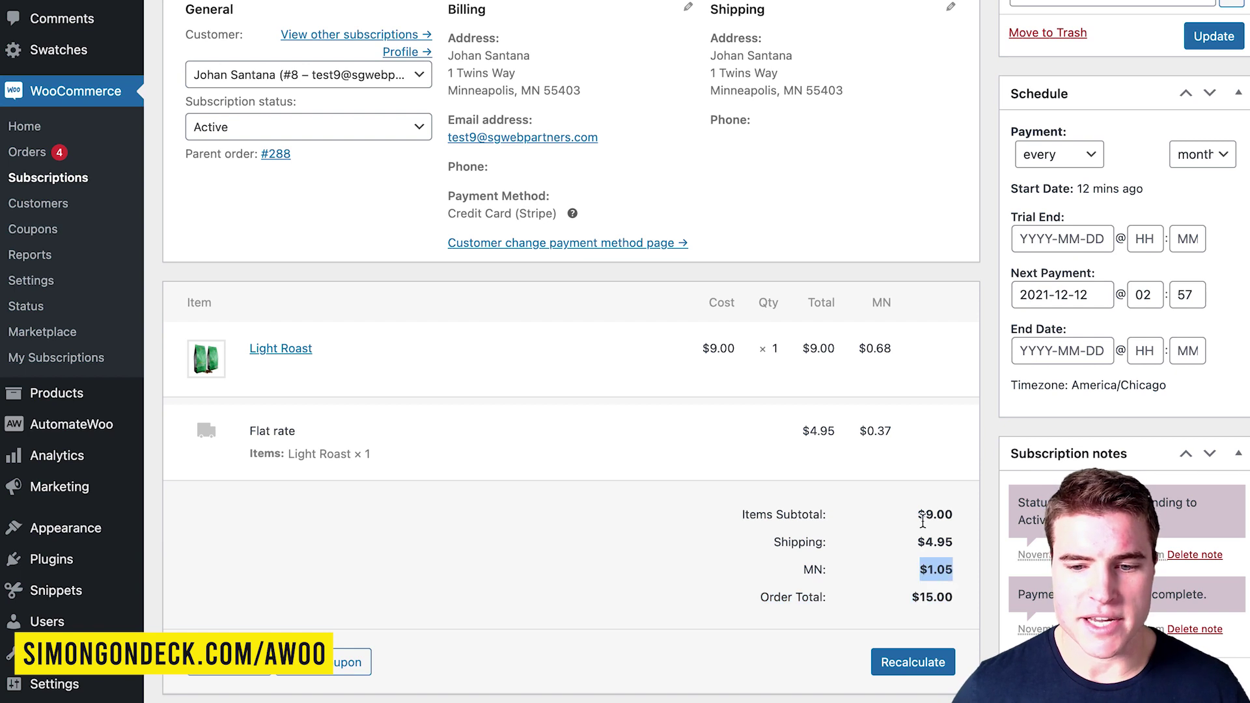
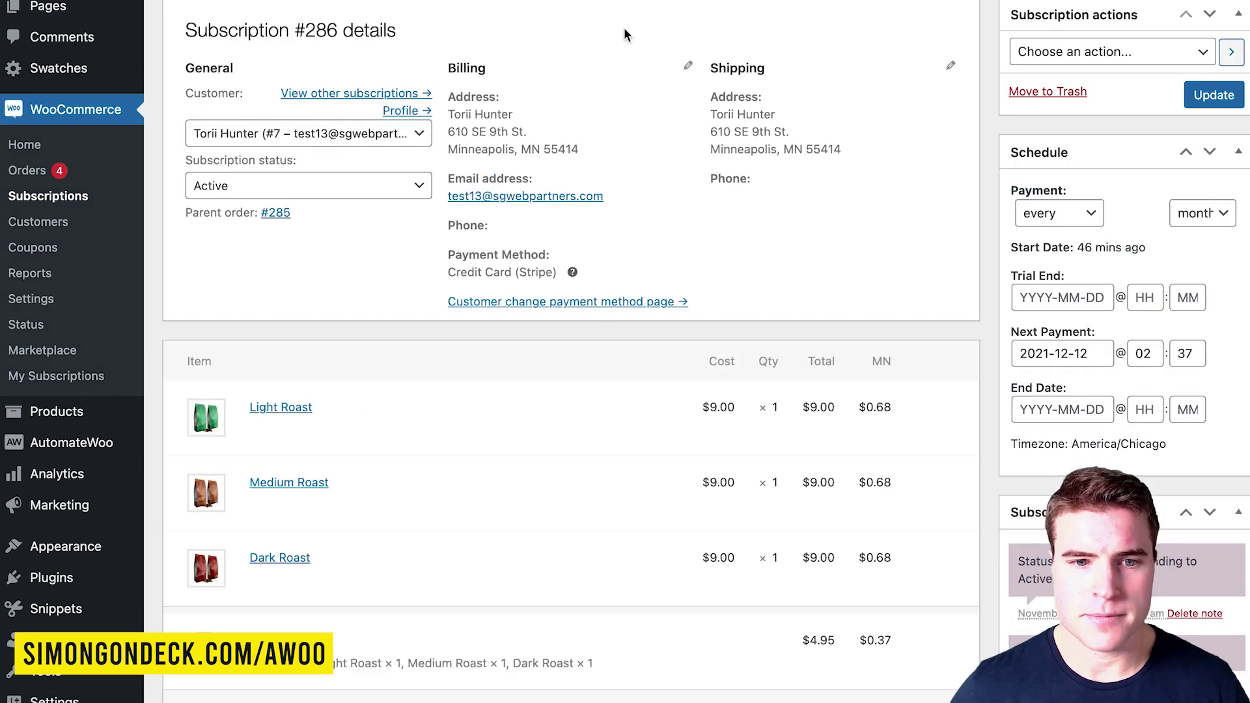
scroll(622, 37, down, 1)
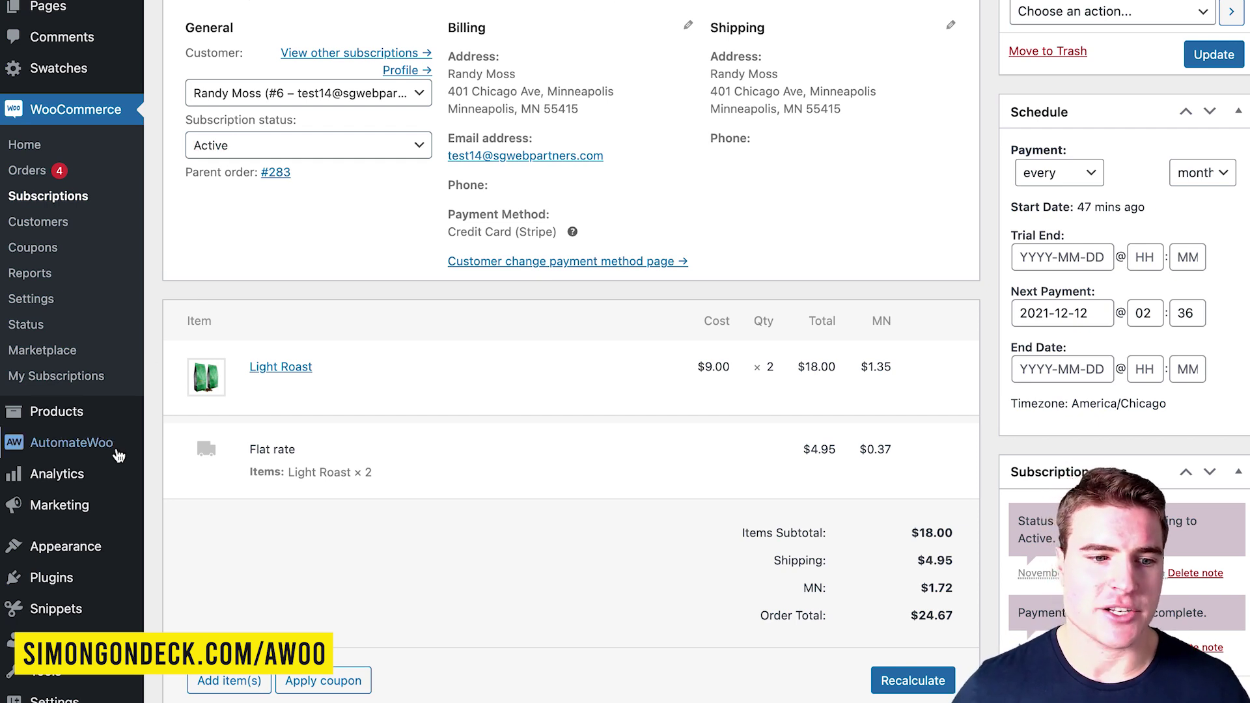
Reopen the Light Roast price workflow and rename it "Bulk Update Price: Light Roast/Medium/Dark".
mouse_move(78, 448)
click(164, 453)
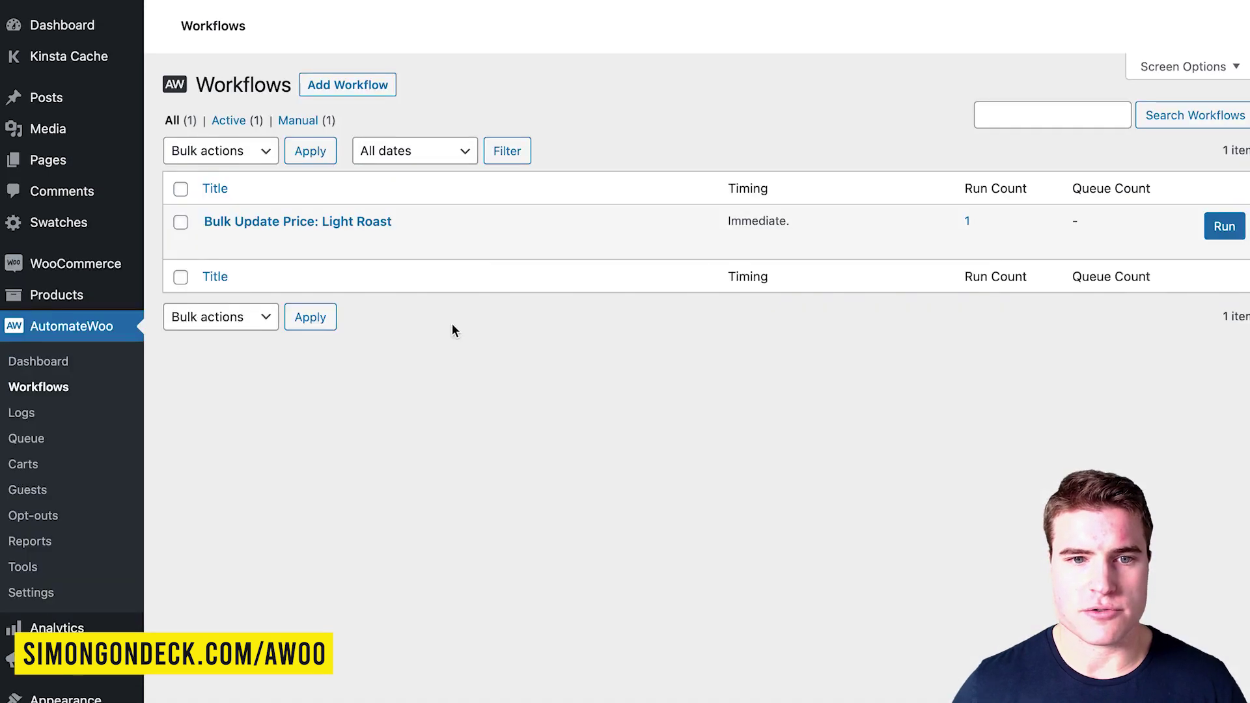
click(220, 309)
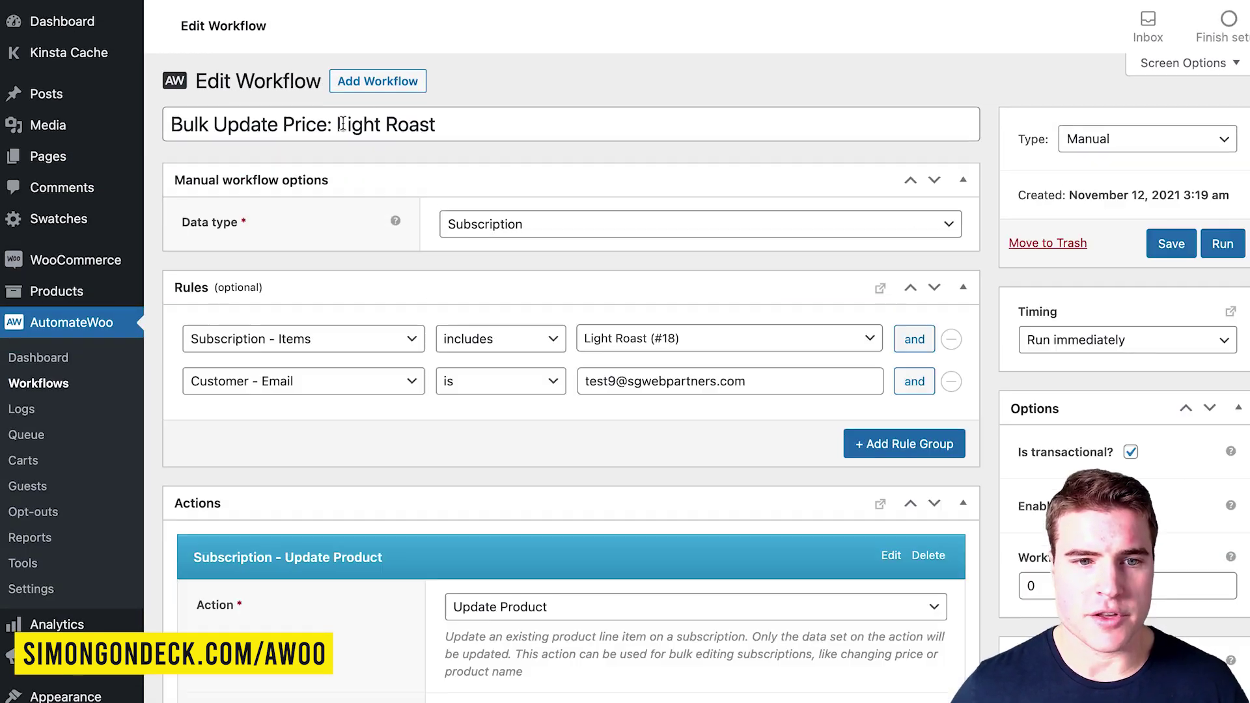
click(442, 124)
text(/Medium/Dark)
Replace the Customer - Email rule with an OR rule group where Subscription - Items includes Medium Roast (#26).
scroll(633, 227, down, 1)
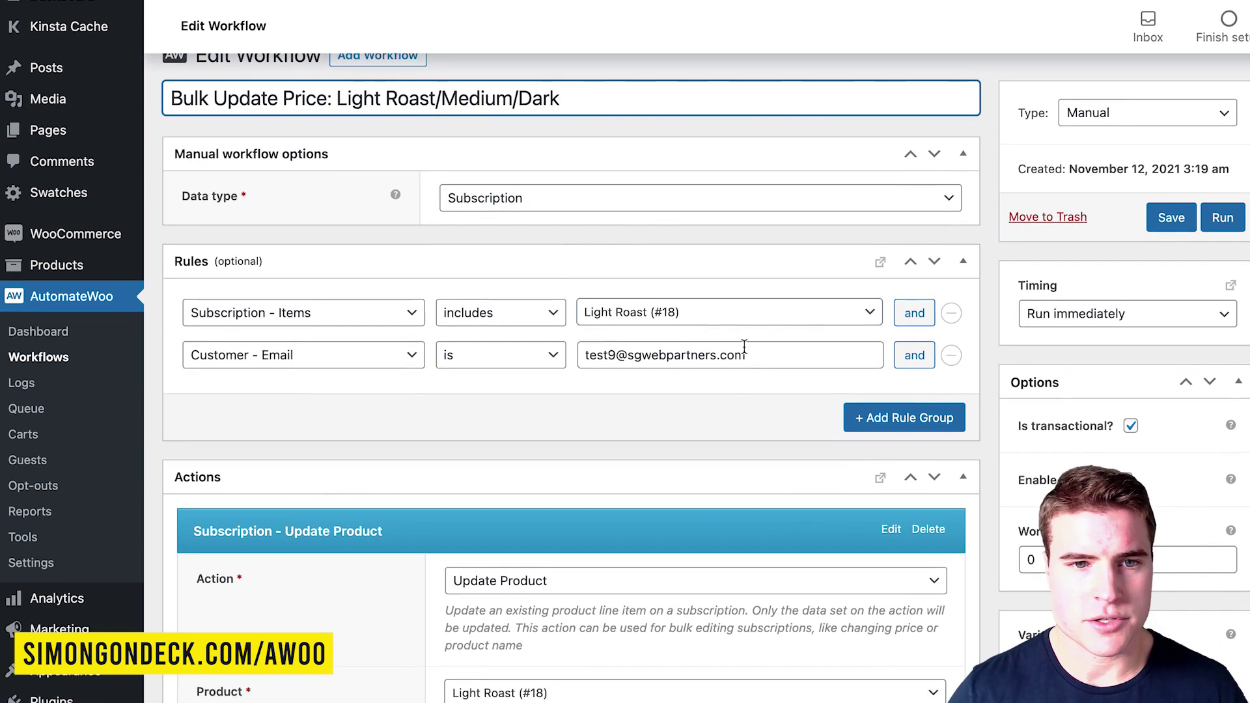
click(951, 355)
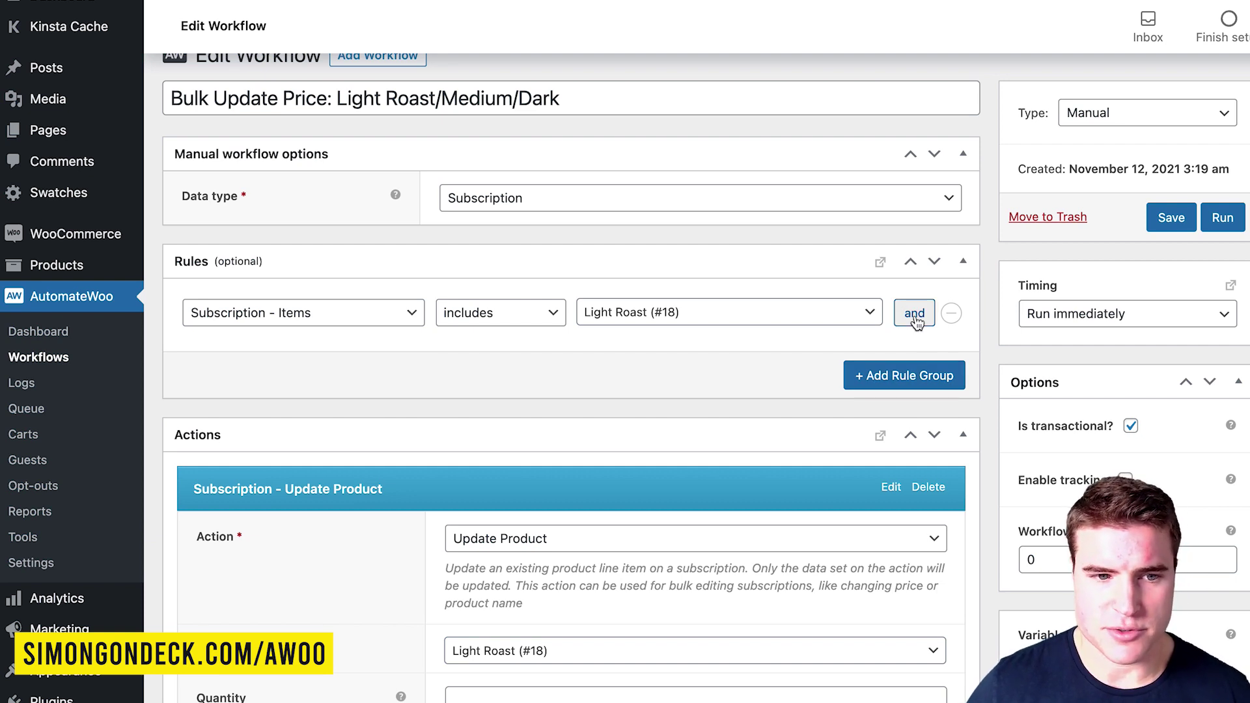
click(866, 377)
click(367, 406)
scroll(368, 492, down, 10)
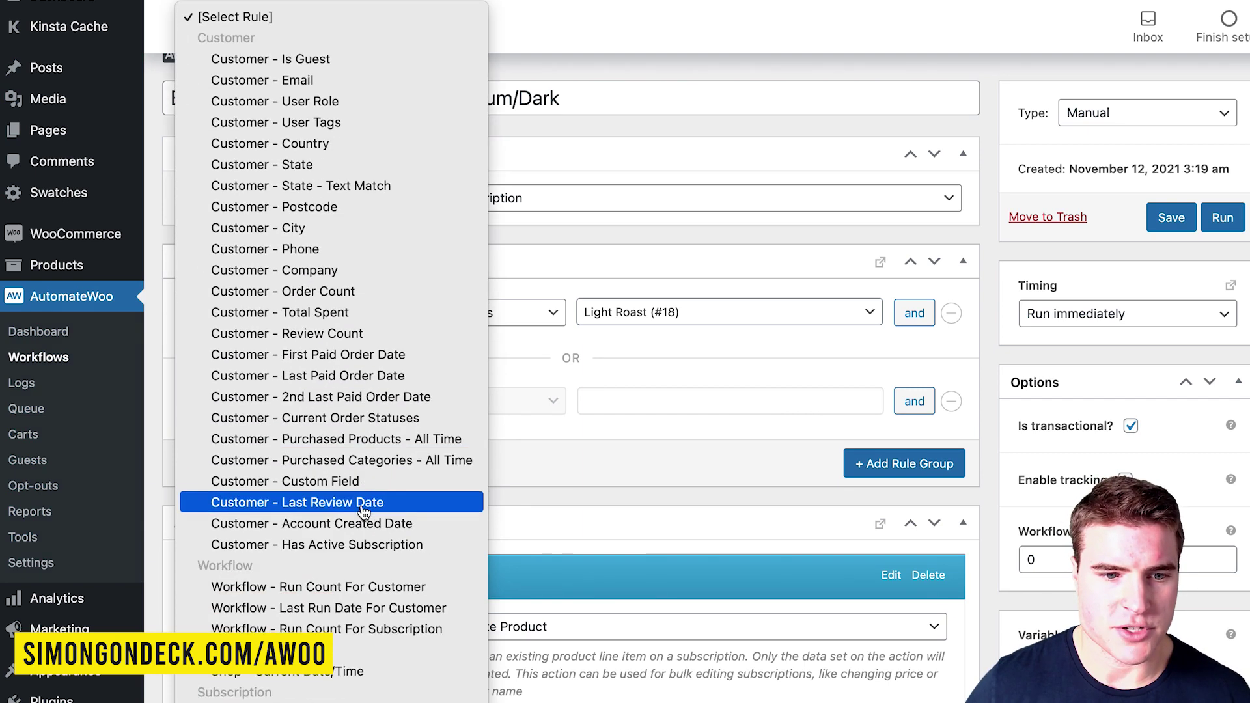
click(376, 592)
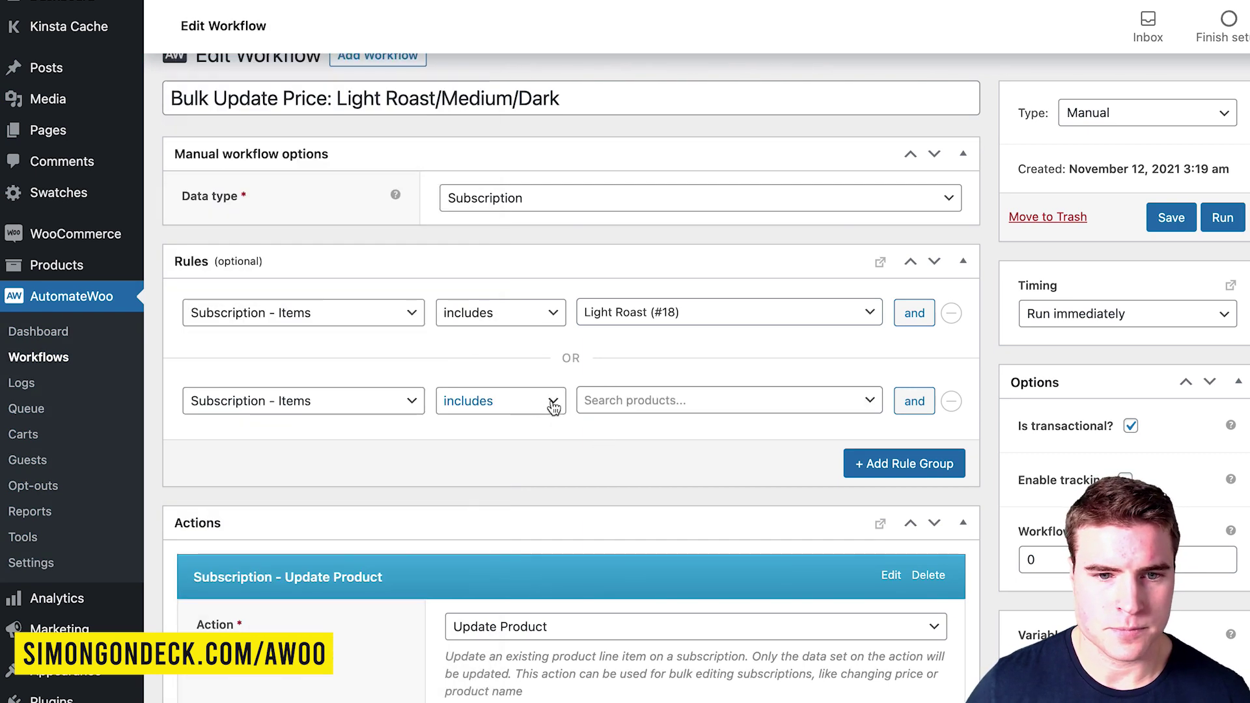
click(614, 402)
text(medium)
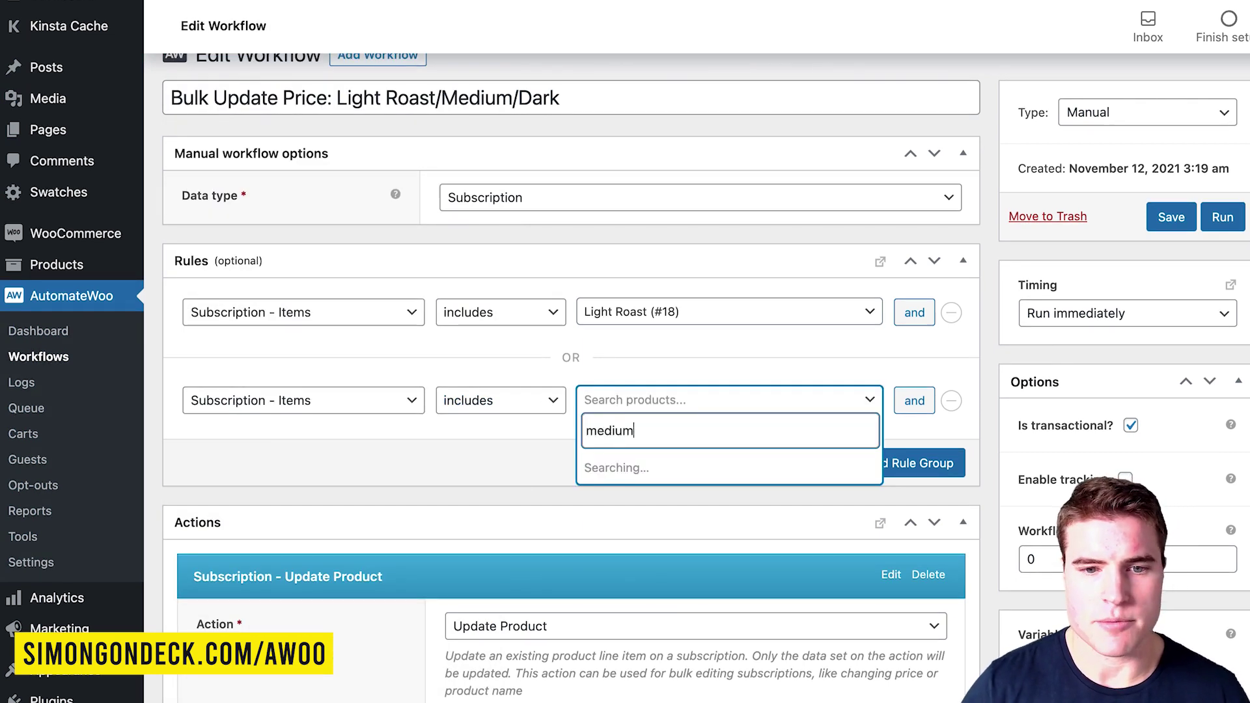
click(619, 467)
click(595, 470)
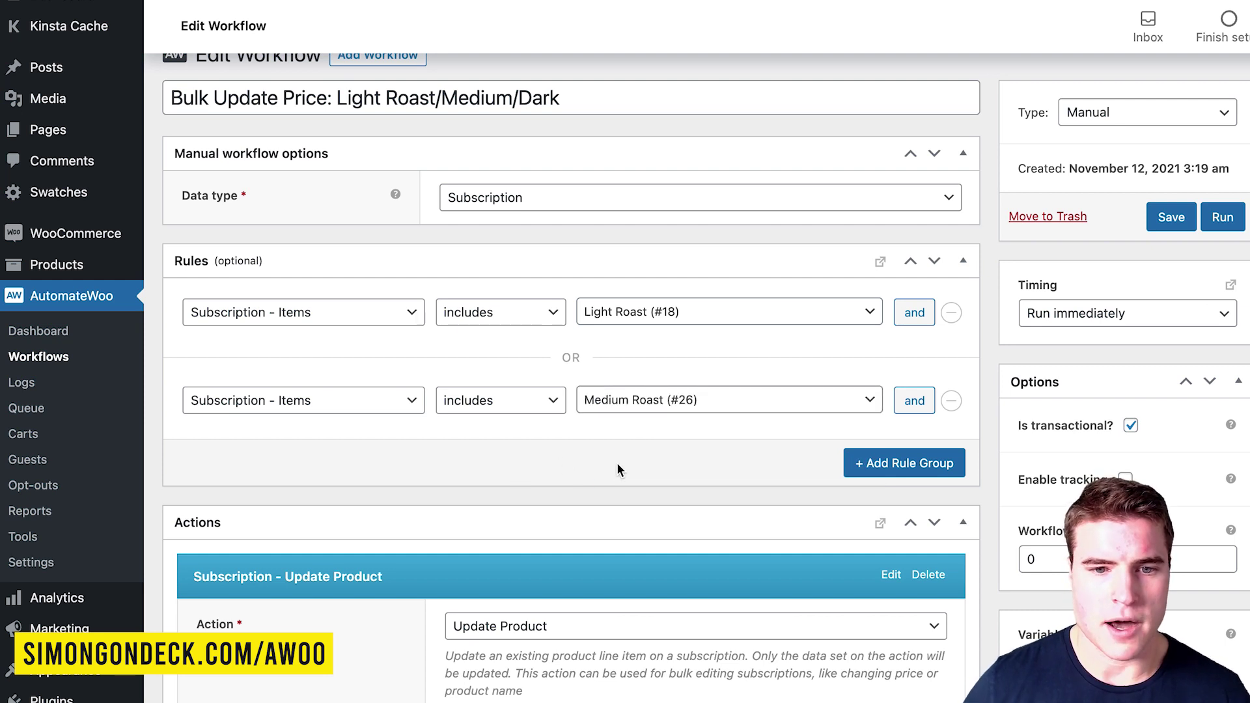
Add a second workflow action that uses the subscription's Update Product option.
scroll(617, 468, up, 1)
scroll(615, 462, down, 5)
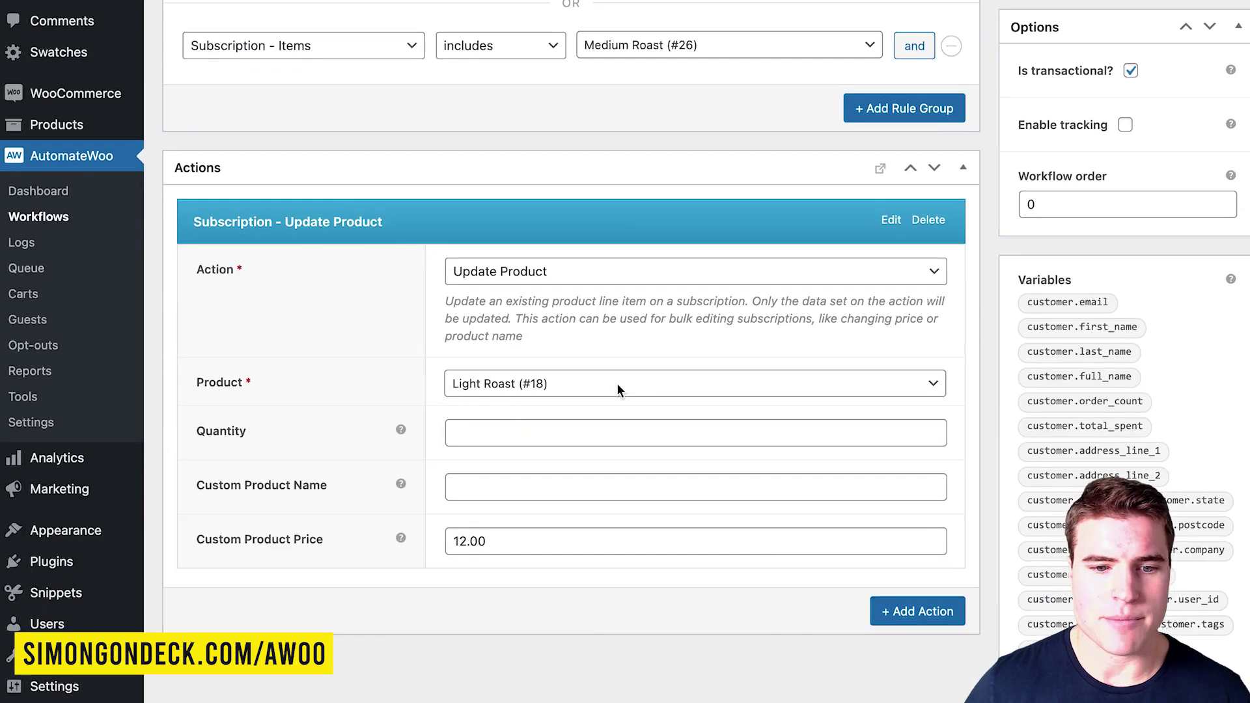
click(904, 612)
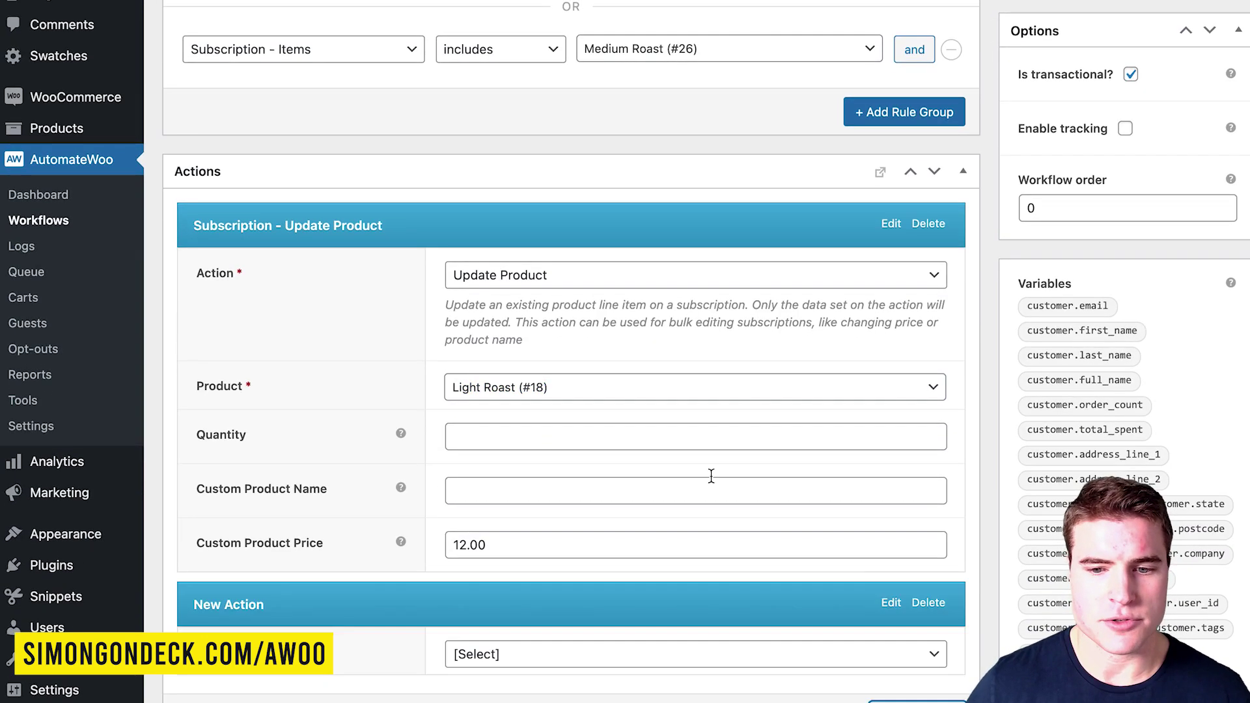
scroll(631, 464, down, 3)
click(594, 458)
scroll(659, 515, down, 5)
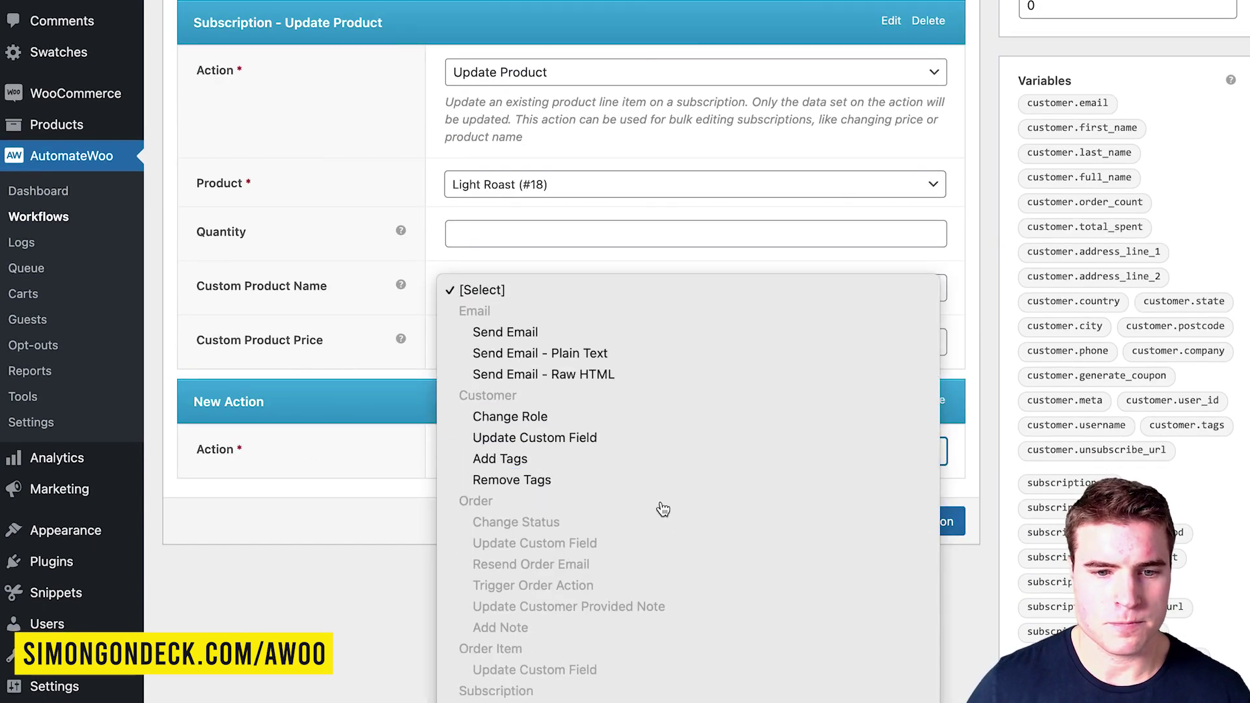
scroll(658, 540, down, 2)
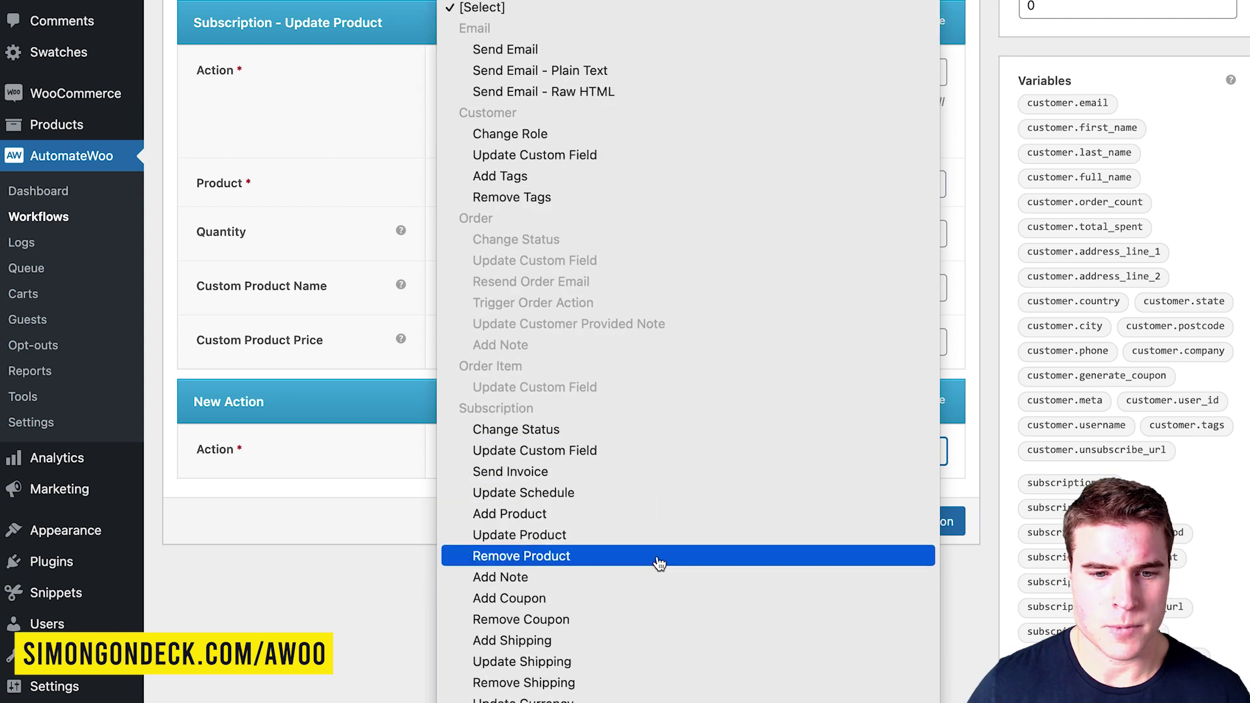
click(616, 533)
Choose Medium Roast (#26) as the second action's product and set its custom product price to 12.00.
scroll(572, 514, down, 1)
click(519, 466)
text(mediu)
click(558, 524)
click(529, 613)
text(12.00)
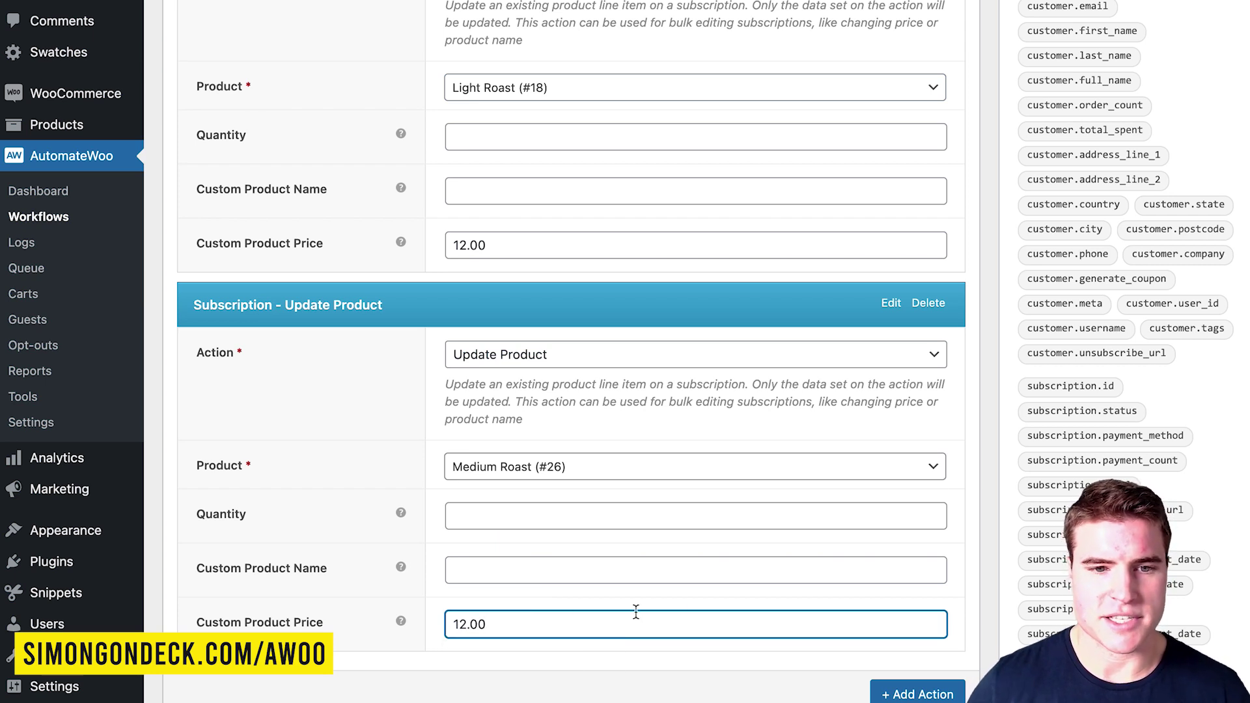
Save the workflow with its added Medium Roast rule and action.
scroll(689, 583, up, 1)
scroll(686, 552, up, 10)
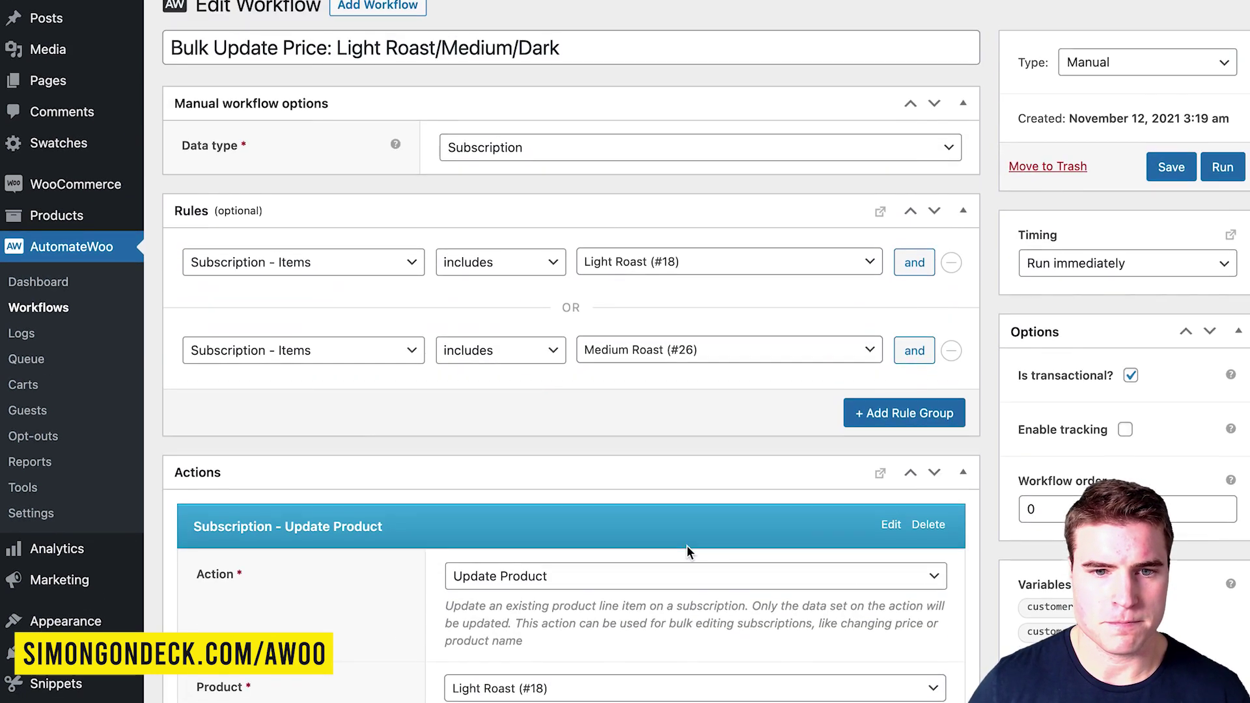
click(1160, 169)
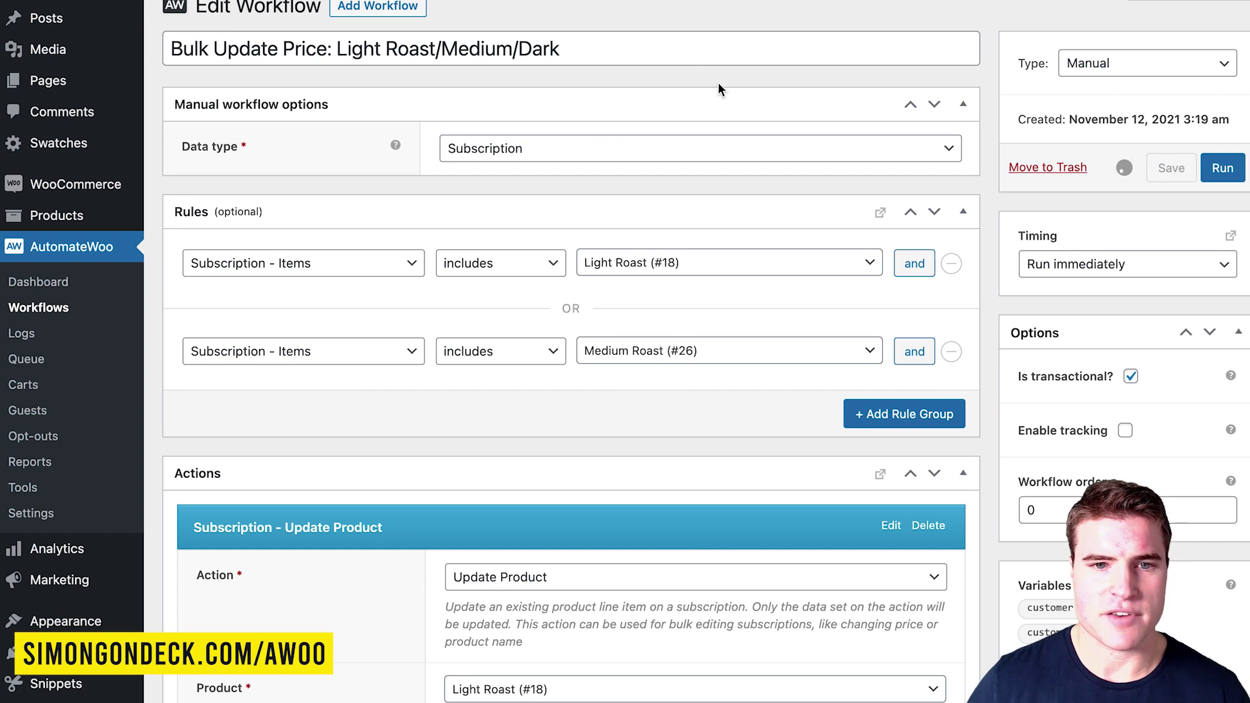
scroll(742, 83, down, 1)
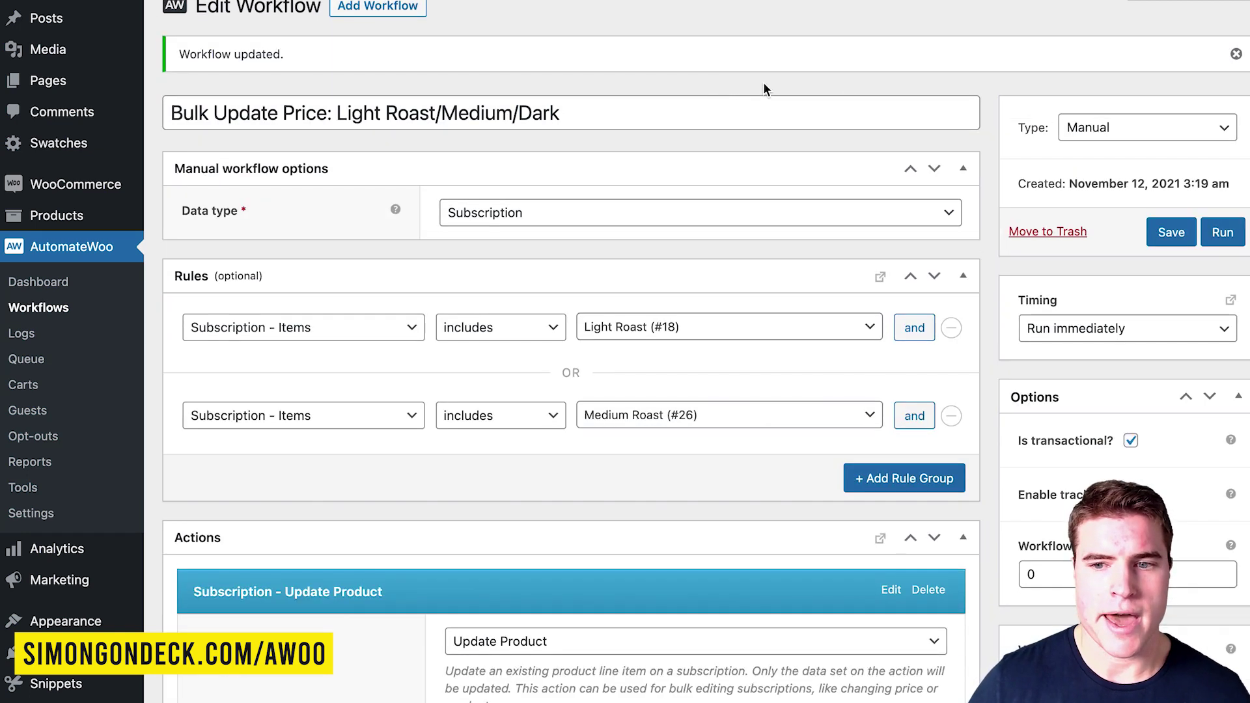
Start a manual run of the saved workflow and look for its matching subscriptions.
click(1219, 236)
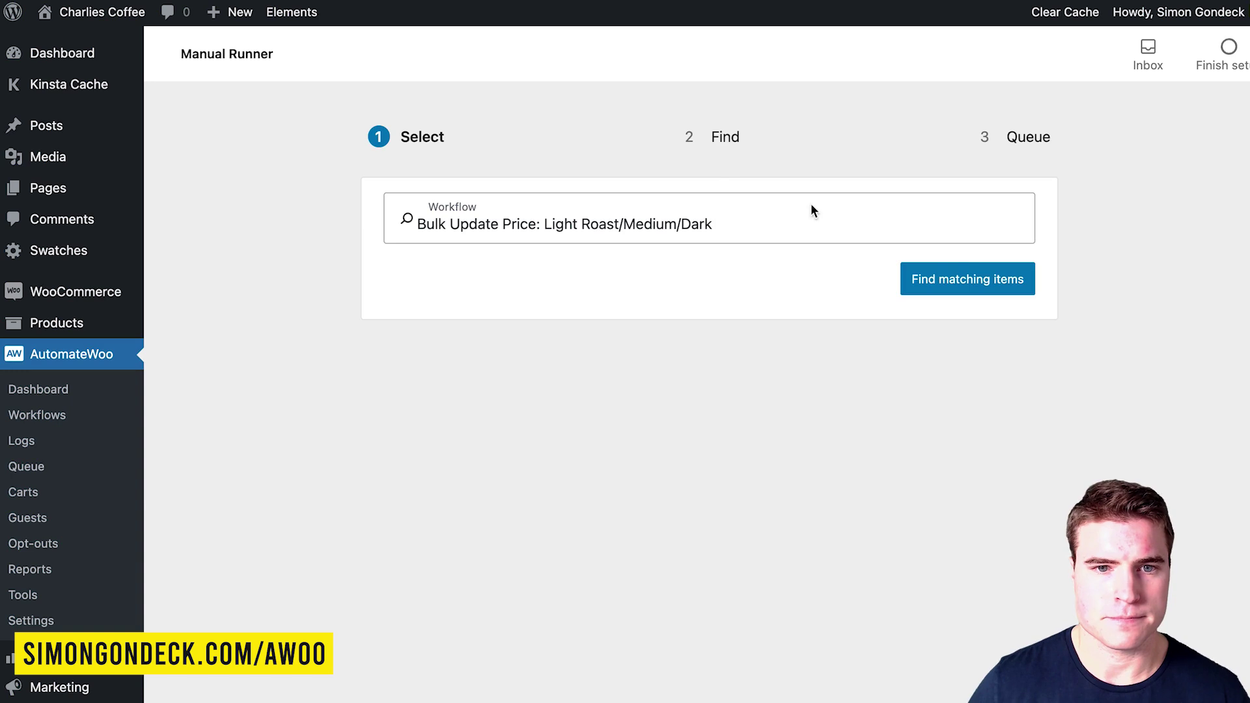
click(954, 278)
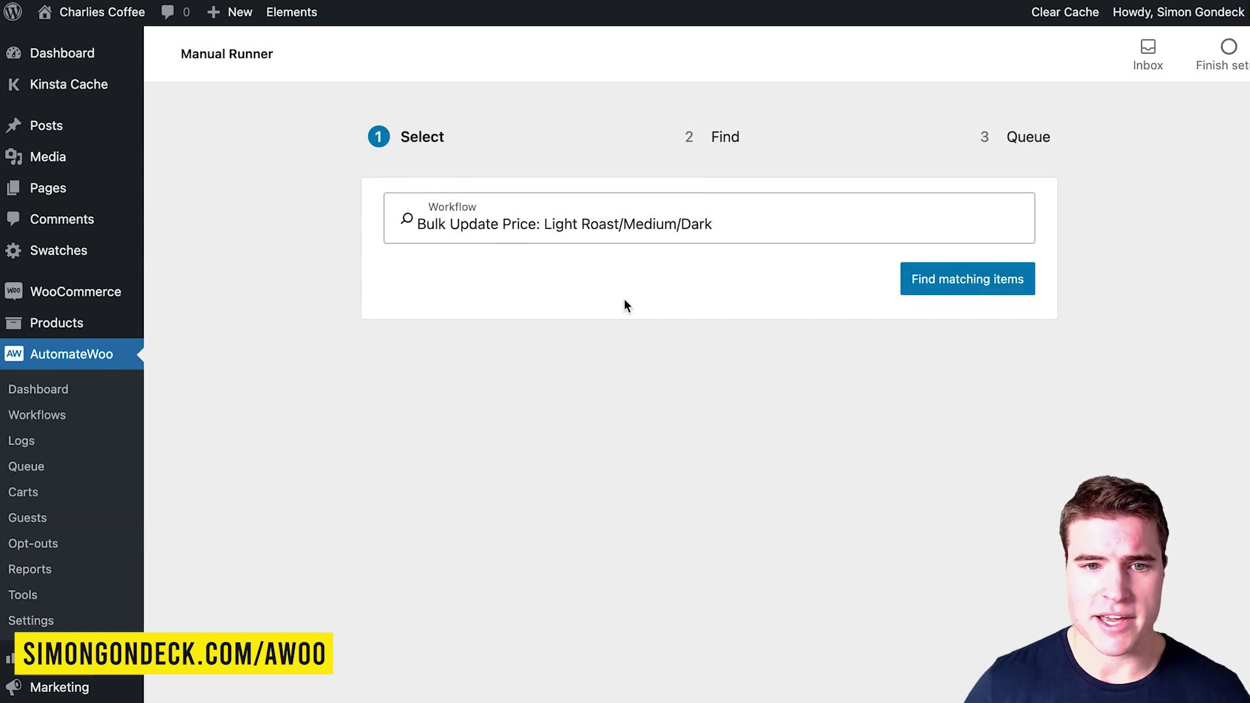
Reopen the Light Roast/Medium/Dark workflow for editing and add a Subscription - Created Date condition to the Medium Roast rule group.
click(84, 414)
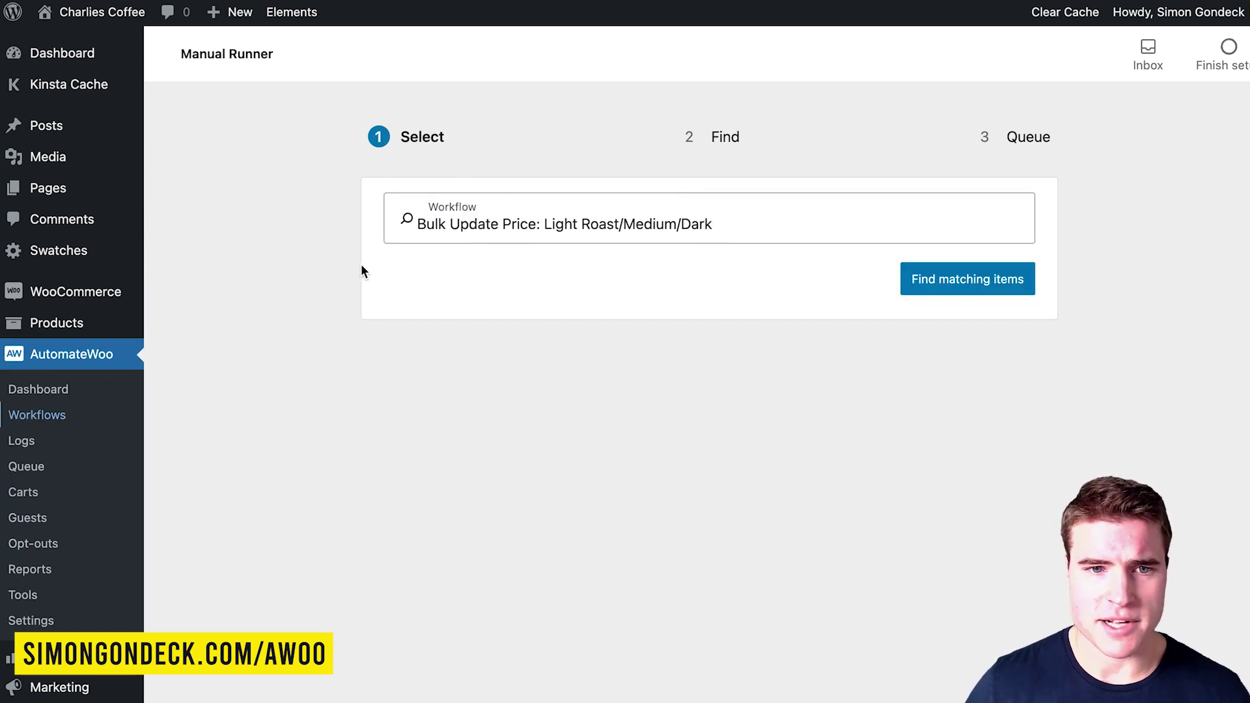
click(215, 337)
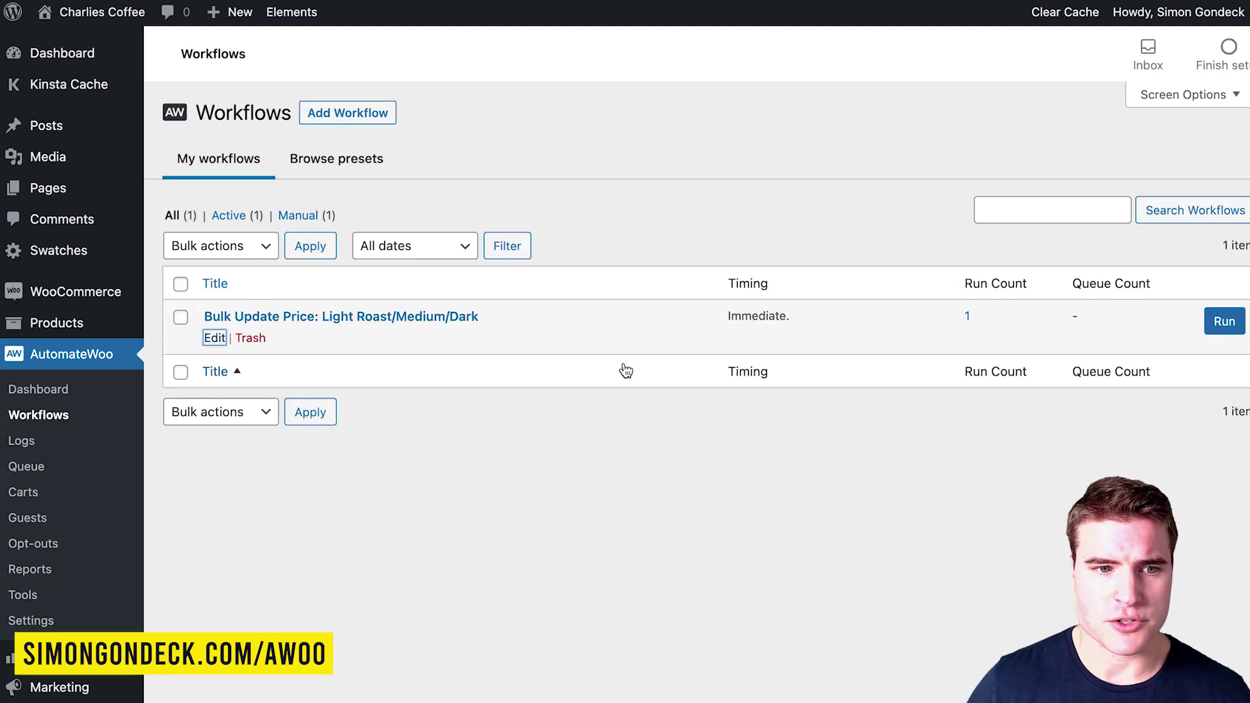
scroll(631, 380, down, 3)
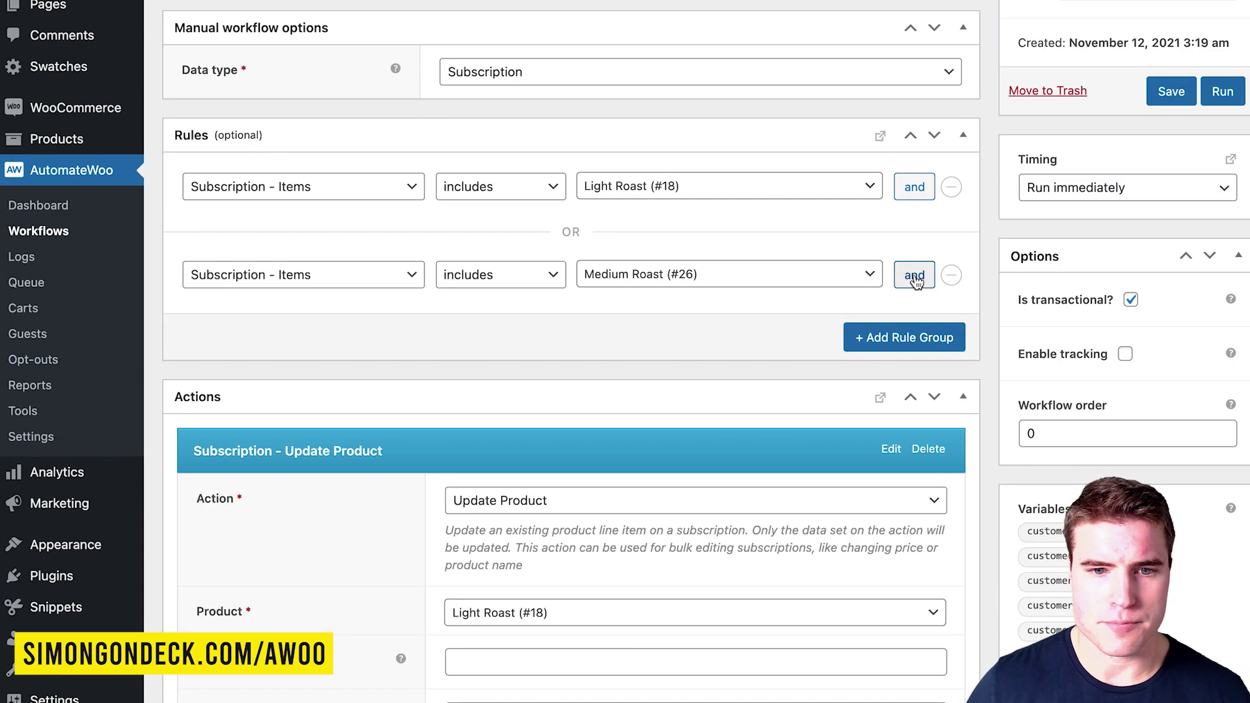
click(913, 274)
click(380, 317)
scroll(385, 380, down, 8)
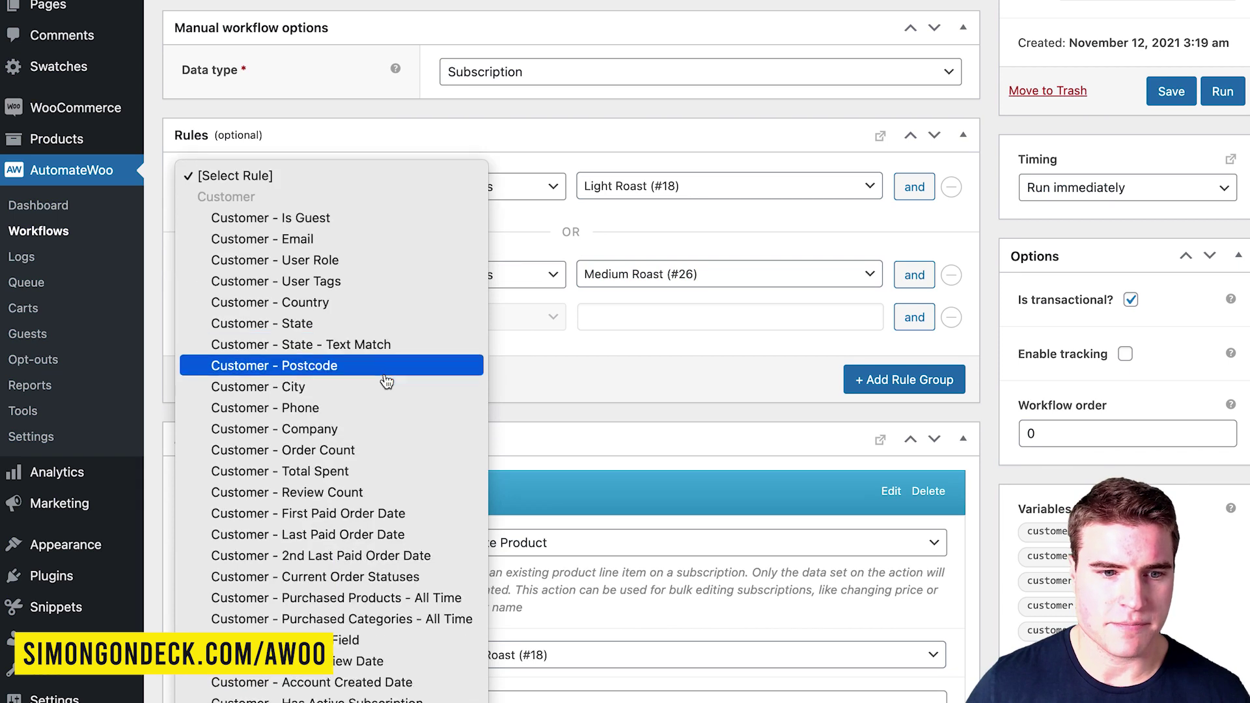
scroll(386, 381, down, 3)
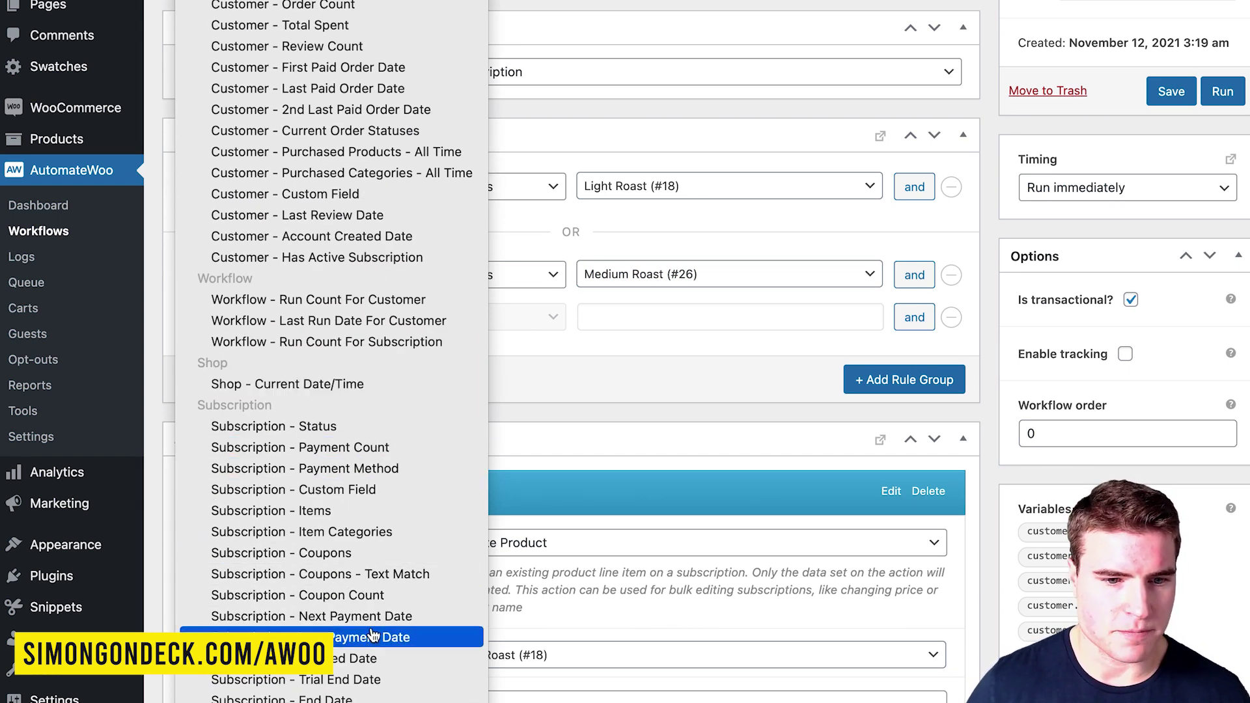
click(372, 656)
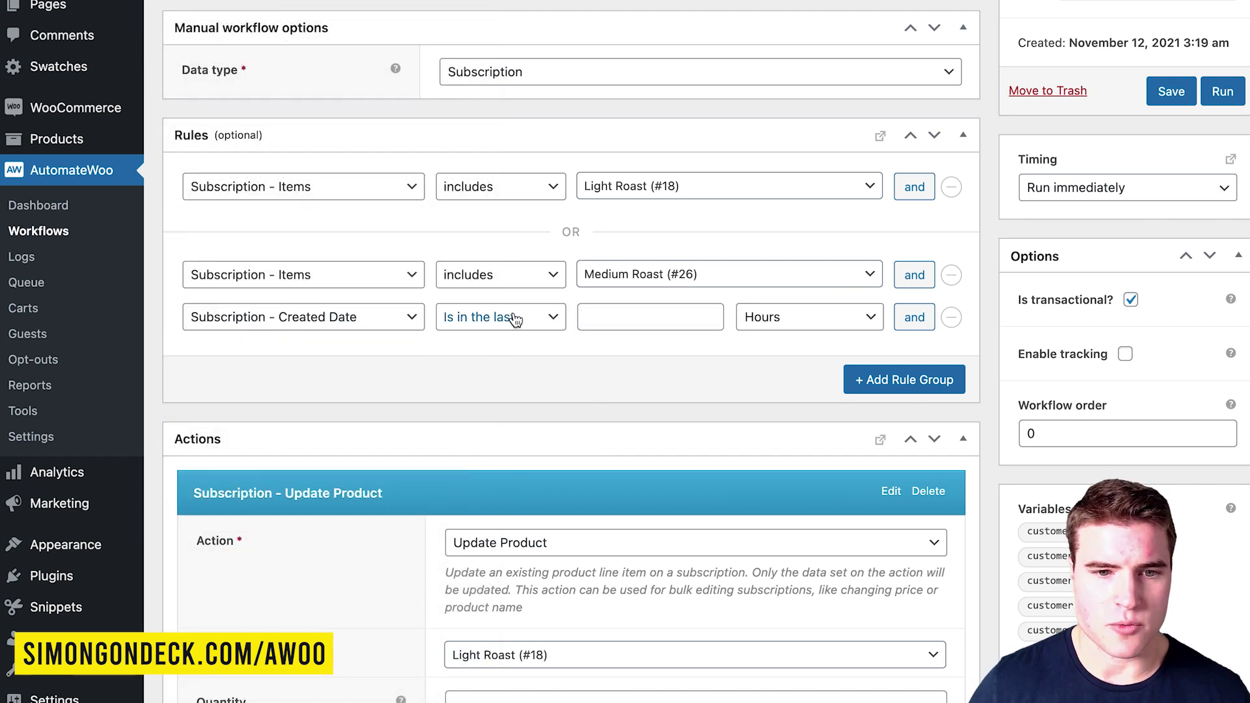
Try the Created Date condition as is not in the last 1 Days, and remove it from the rule group.
click(510, 317)
click(520, 338)
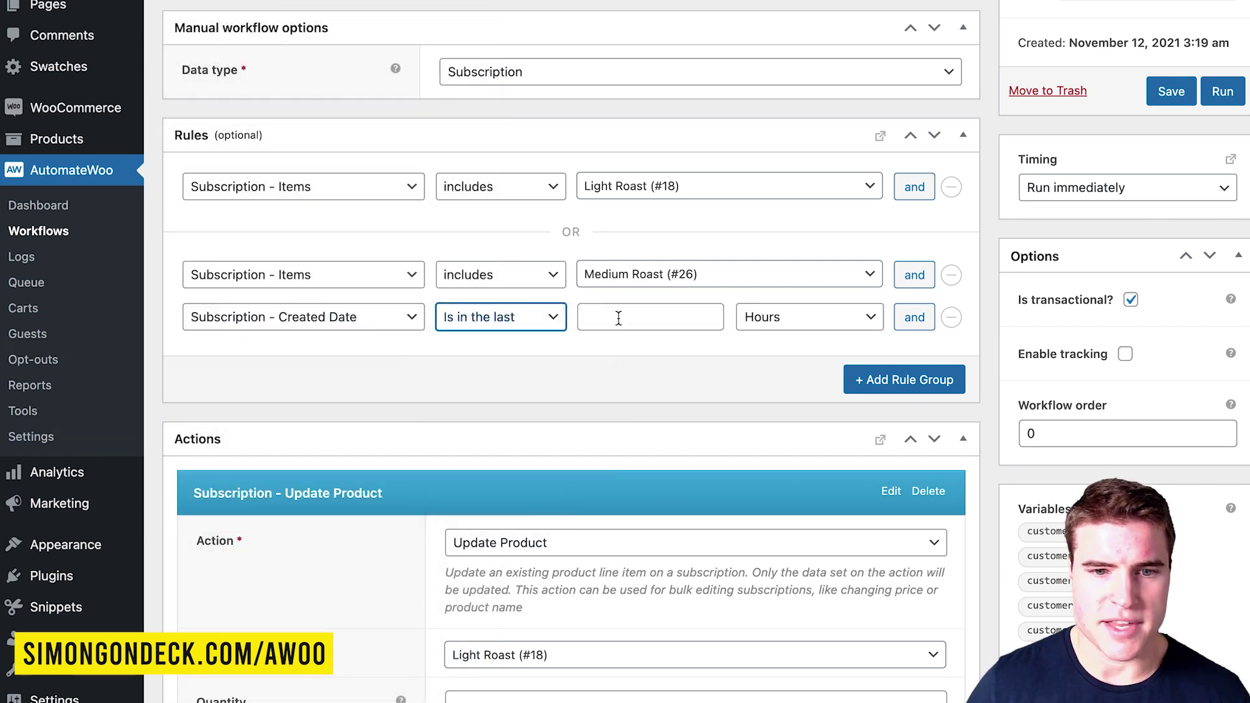
click(762, 324)
click(775, 349)
click(644, 316)
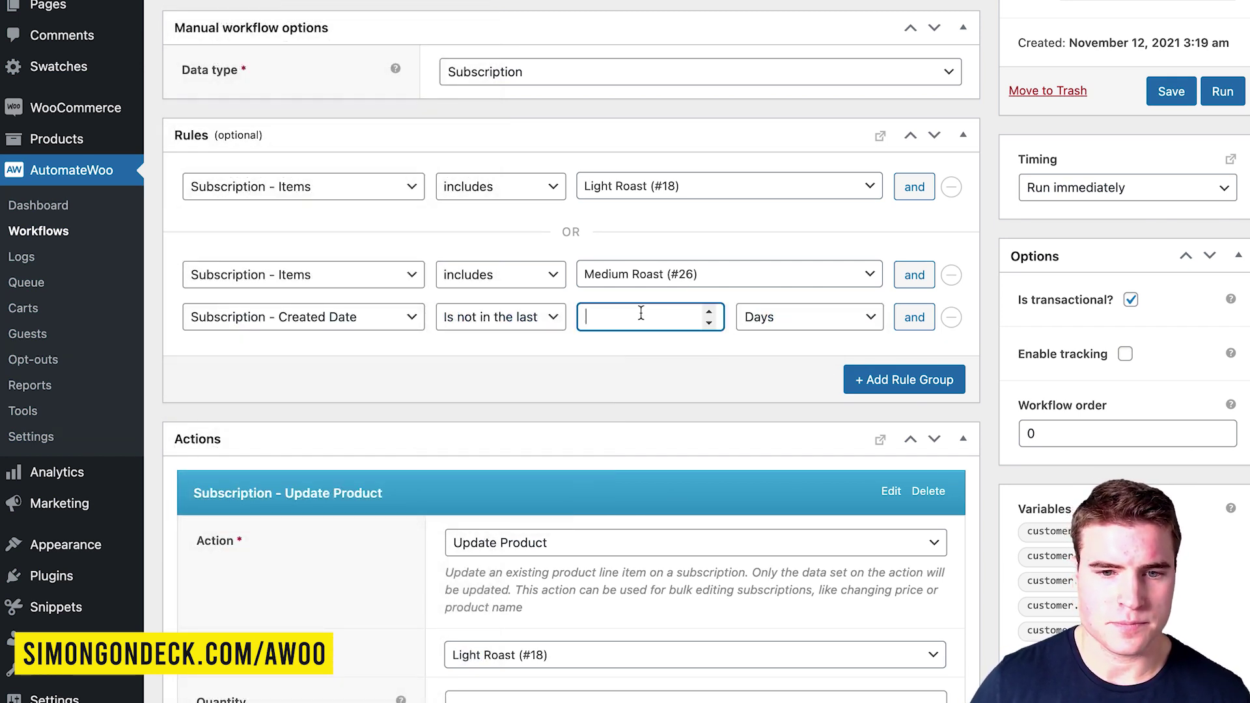
text(120)
key(BackSpace)
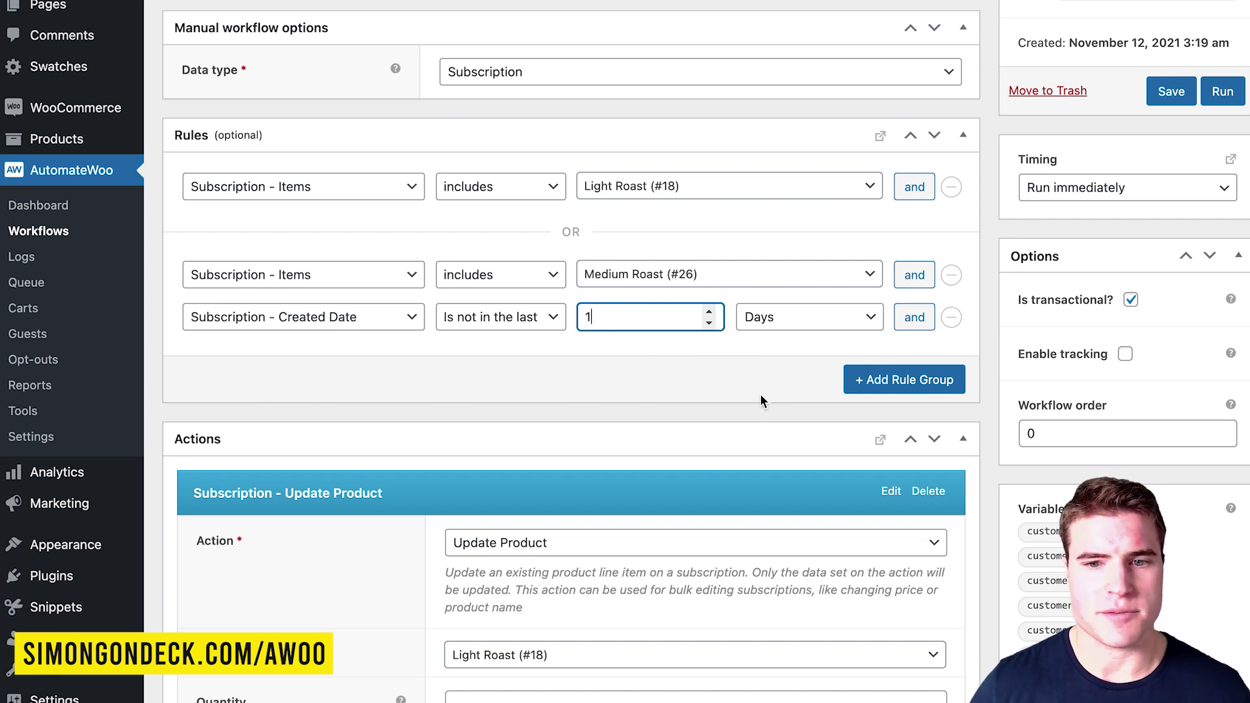
click(951, 317)
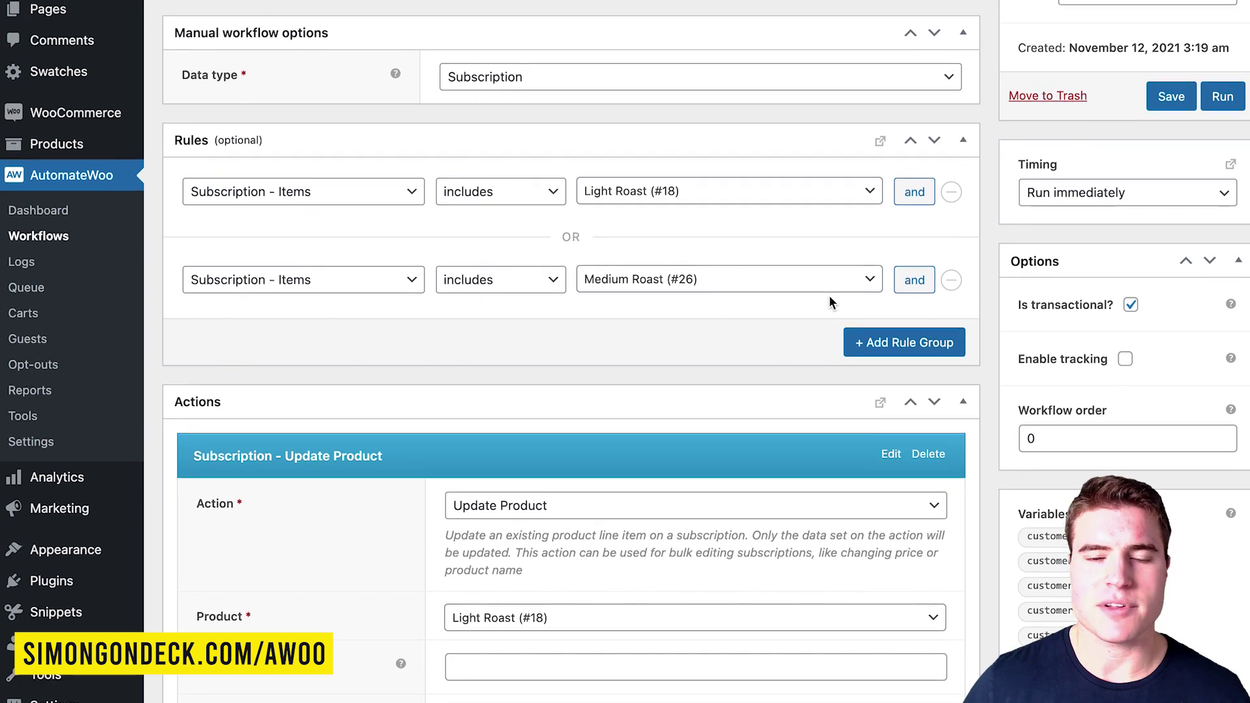
Save the workflow, run it manually, find its matching items and add the matched subscriptions to the queue.
scroll(829, 295, up, 1)
key(ctrl+s)
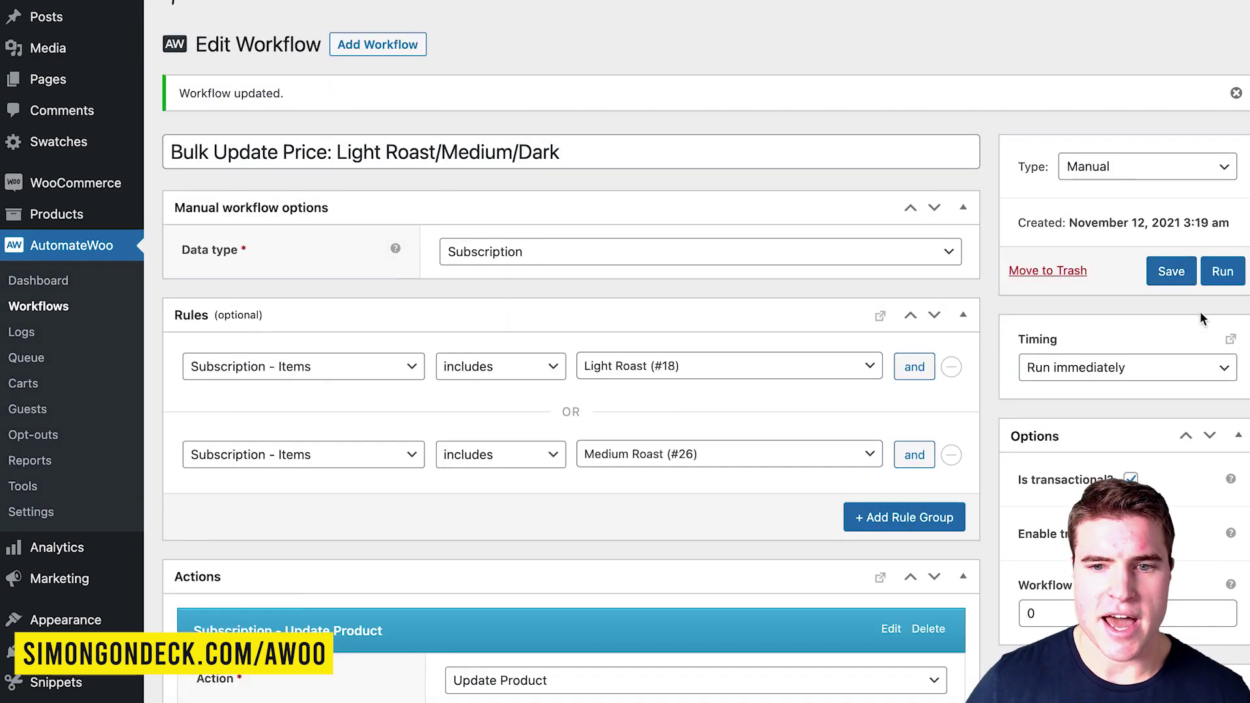
scroll(1202, 318, down, 1)
click(1171, 229)
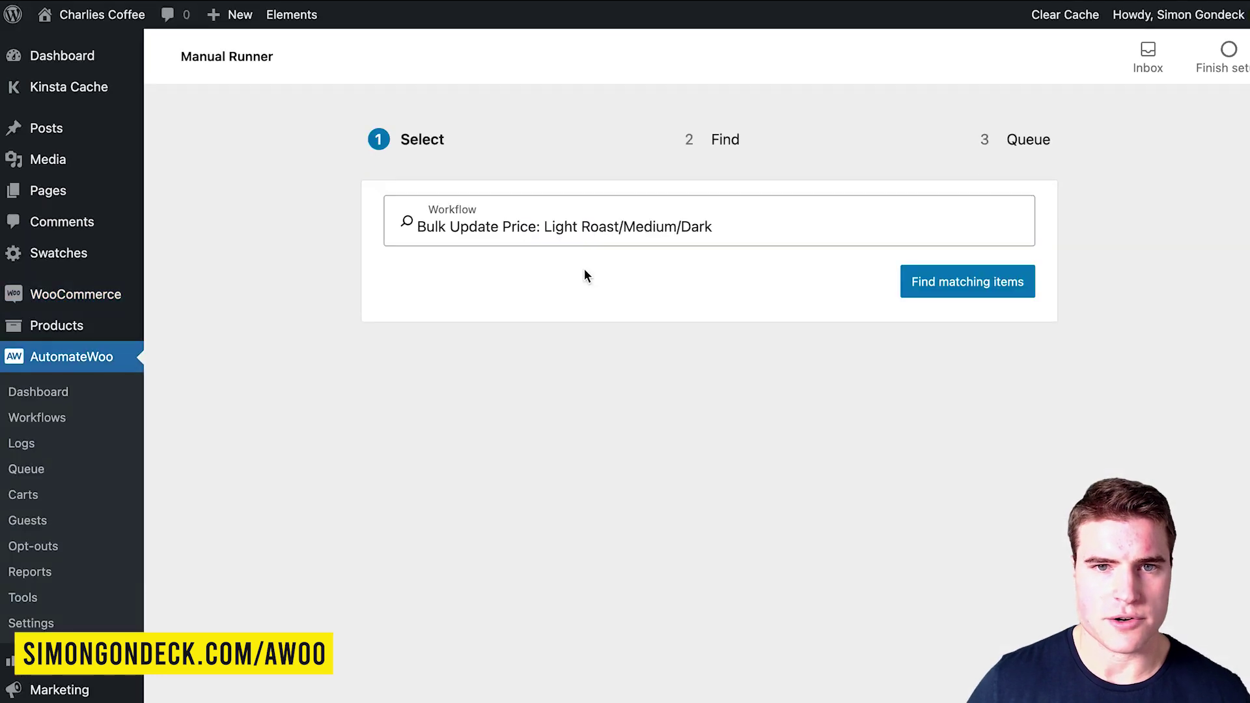
click(908, 286)
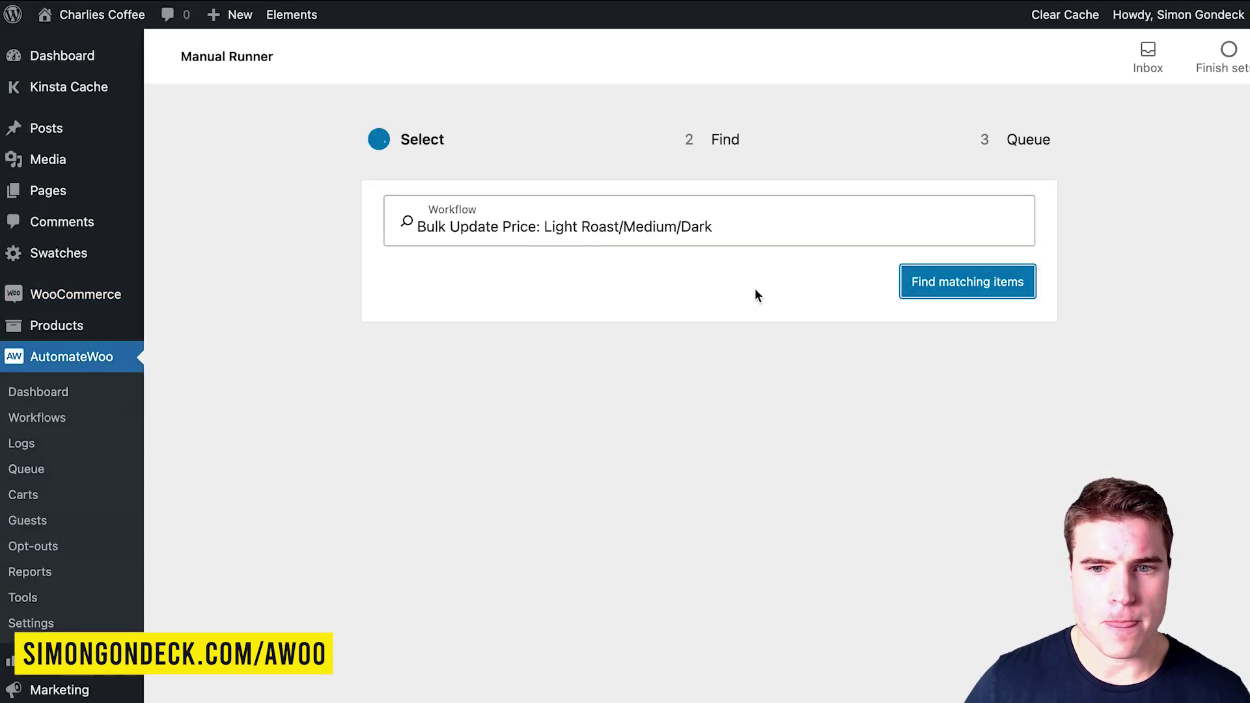
click(892, 509)
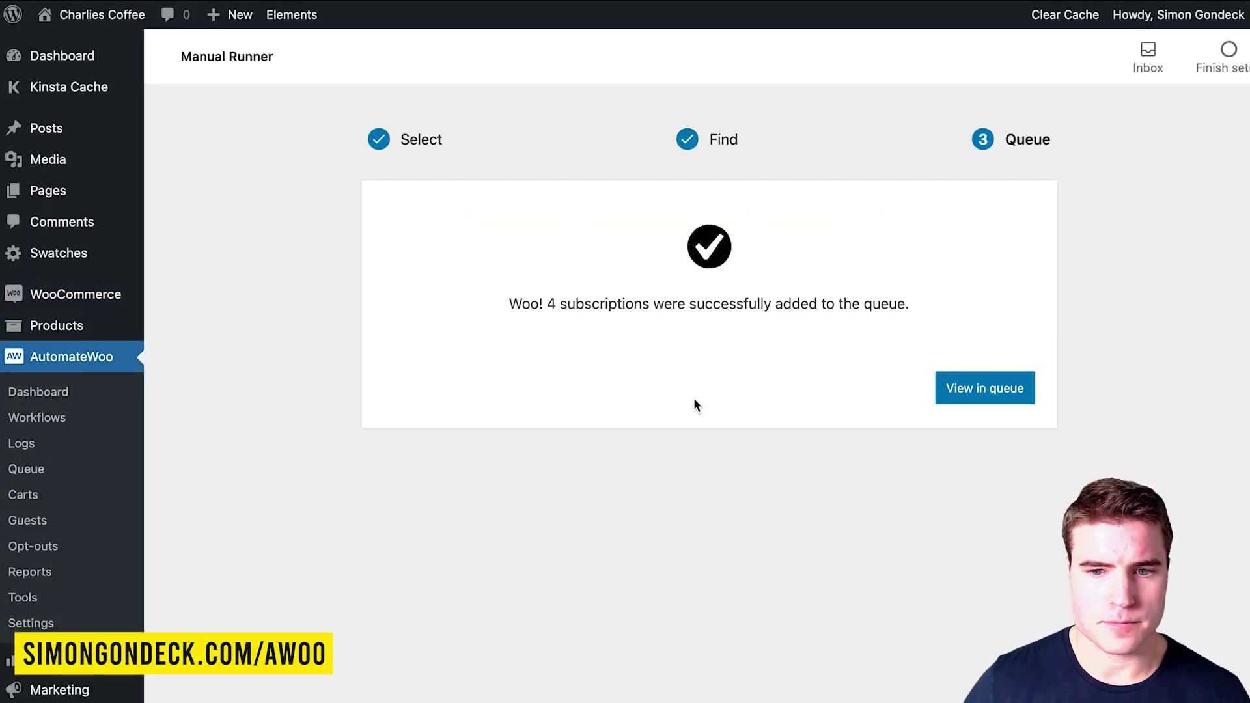
Check the workflow's queue and logs, and examine the item prices on the subscription linked from log #8.
click(941, 395)
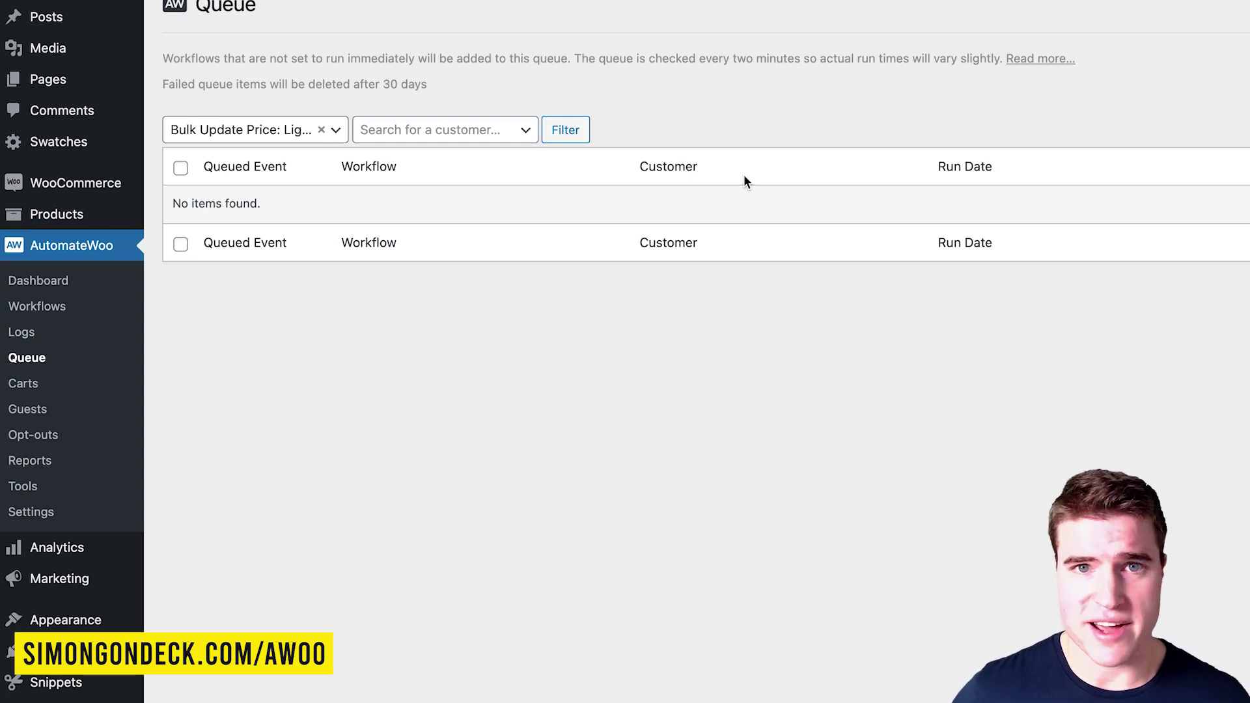
click(71, 338)
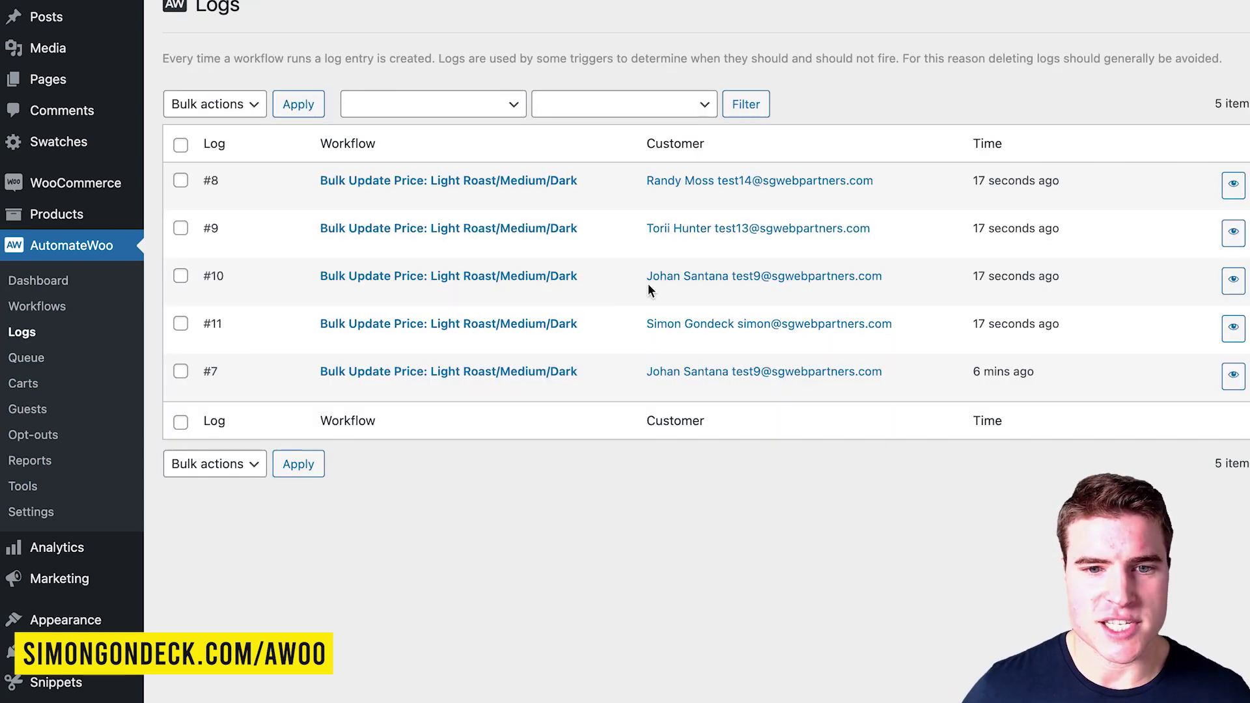
click(1232, 185)
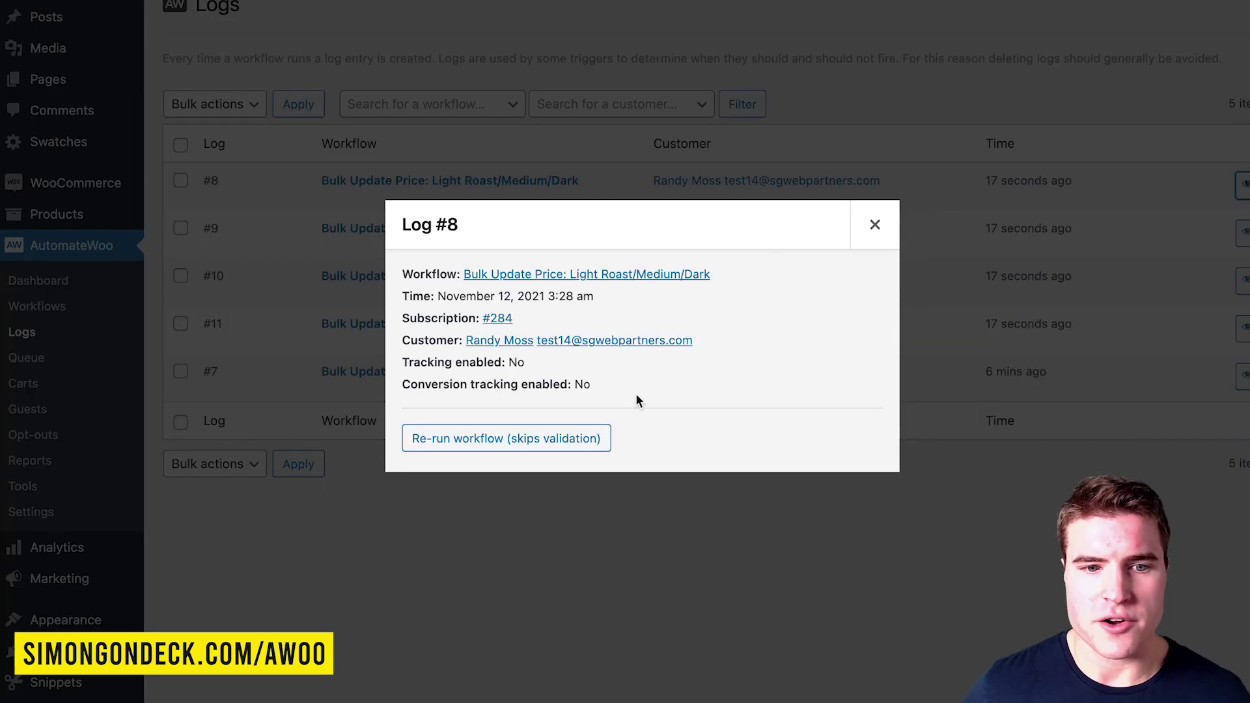
click(505, 320)
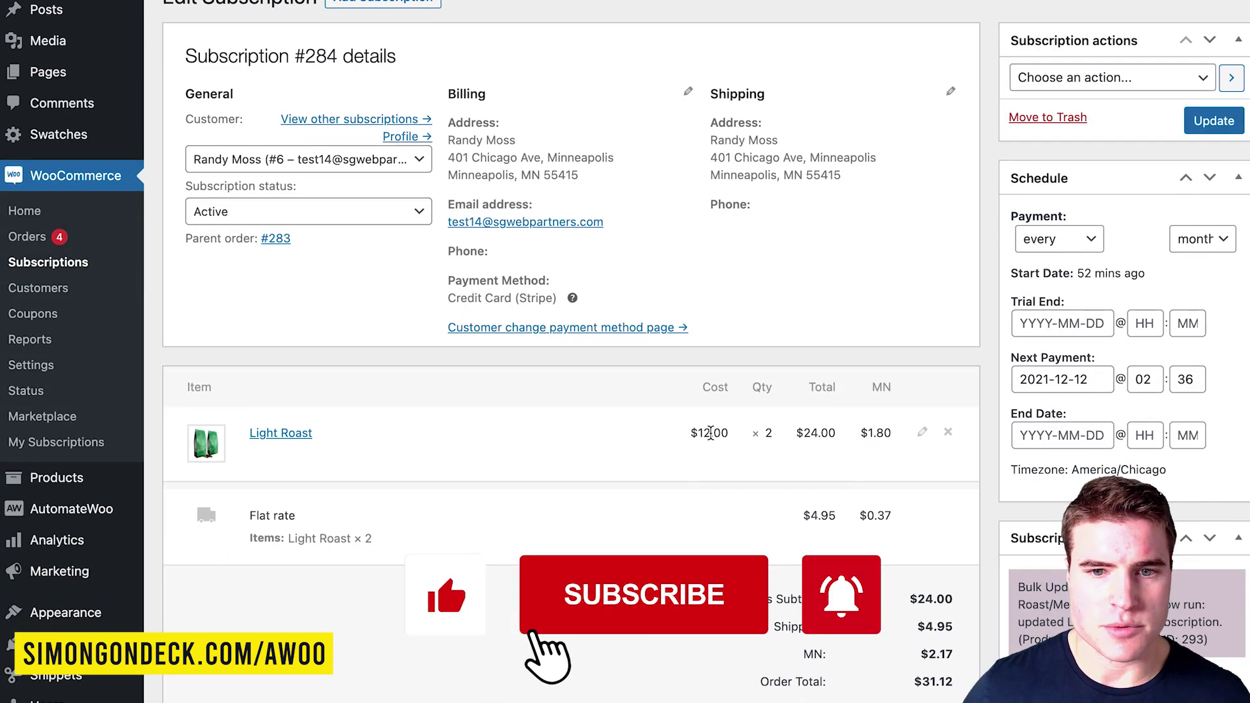
key(super+w)
click(873, 223)
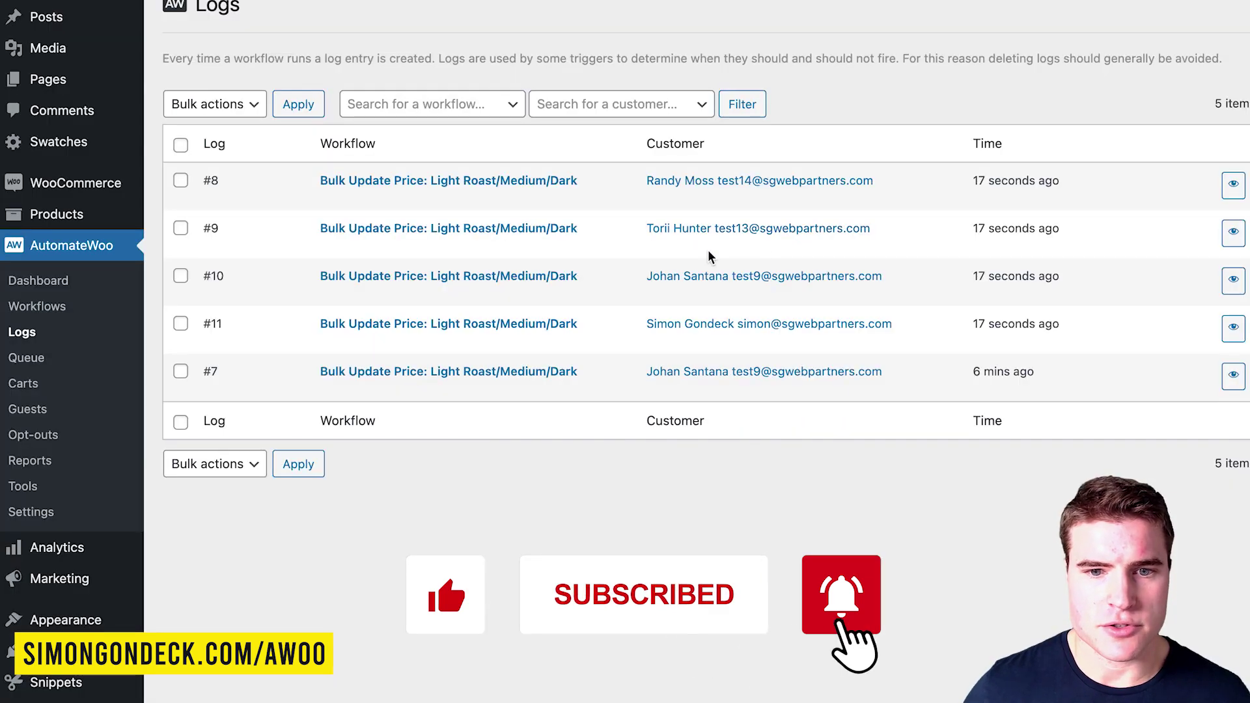
Examine the roast item prices on the subscription linked from log #9.
click(1230, 237)
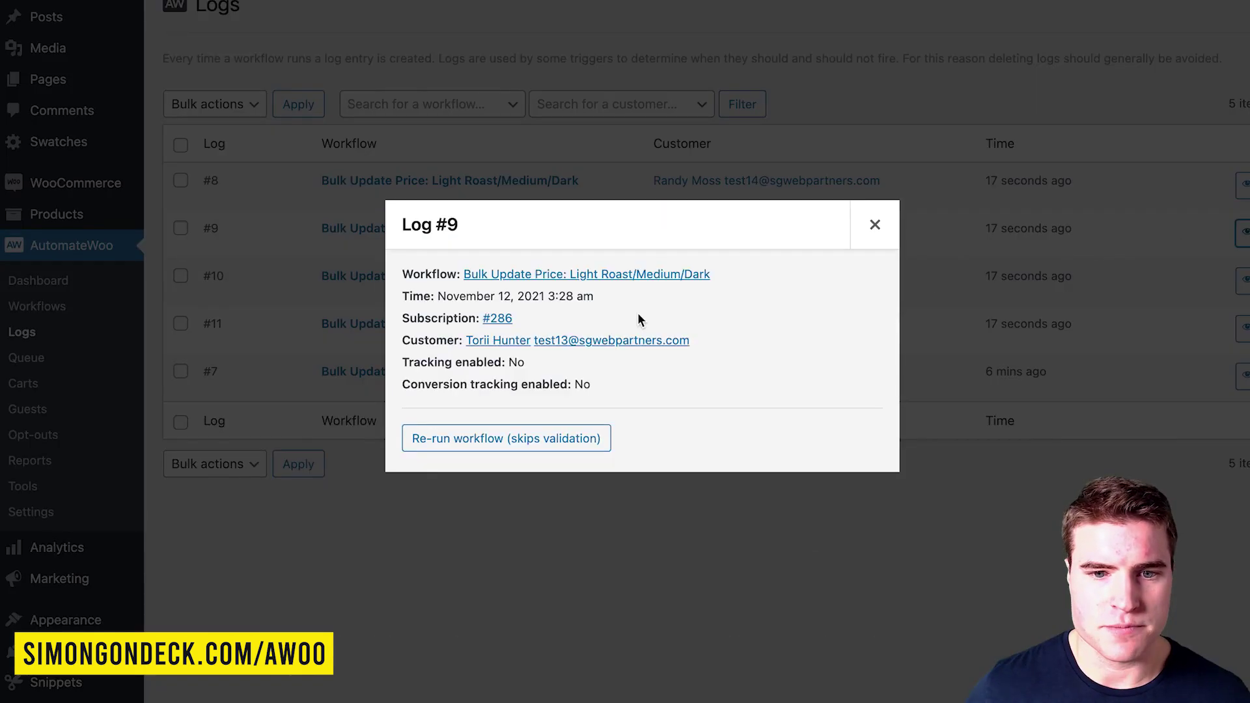
super+click(497, 319)
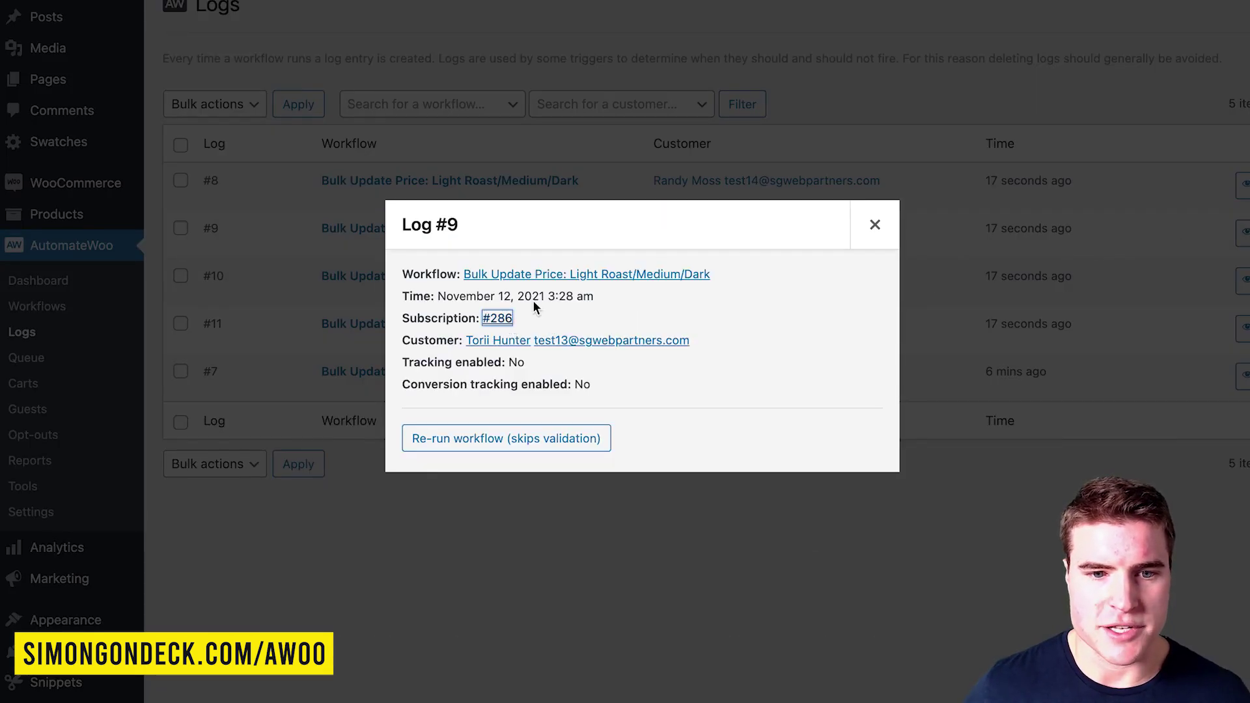
key(ctrl+Tab)
scroll(663, 247, down, 2)
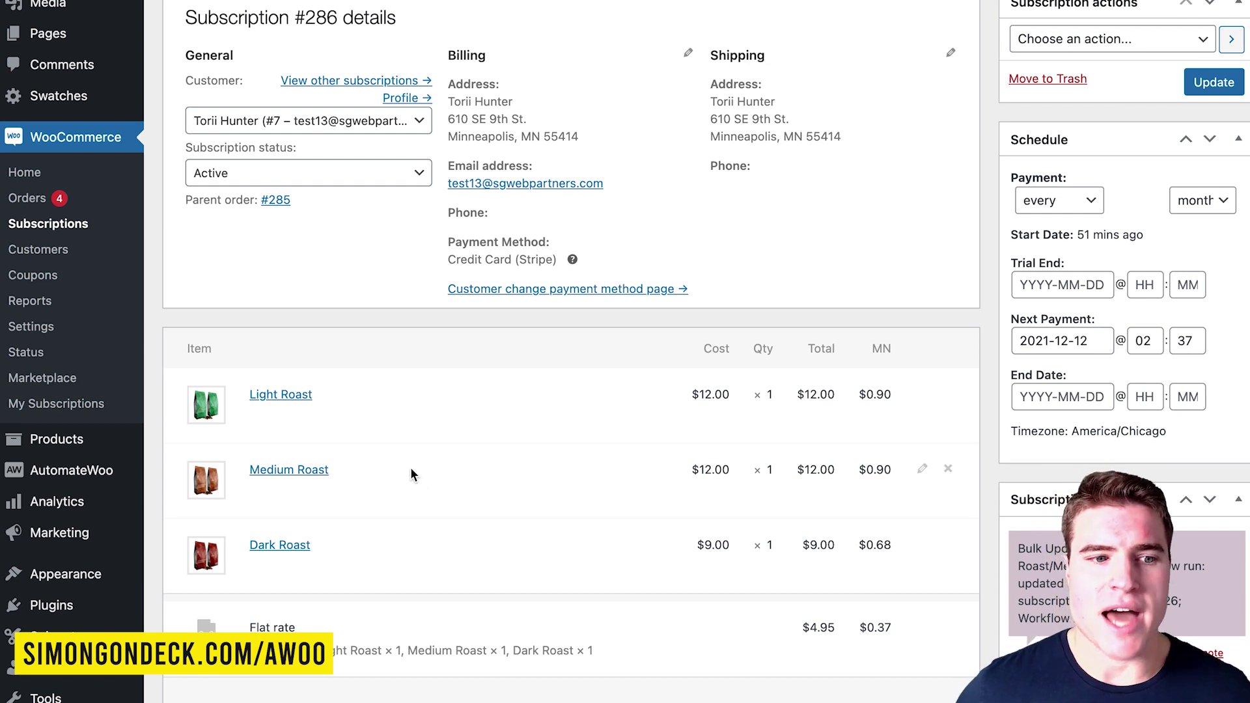
Create a new AutomateWoo workflow titled "Bulk update Dark Roast + Notify Customer".
mouse_move(118, 484)
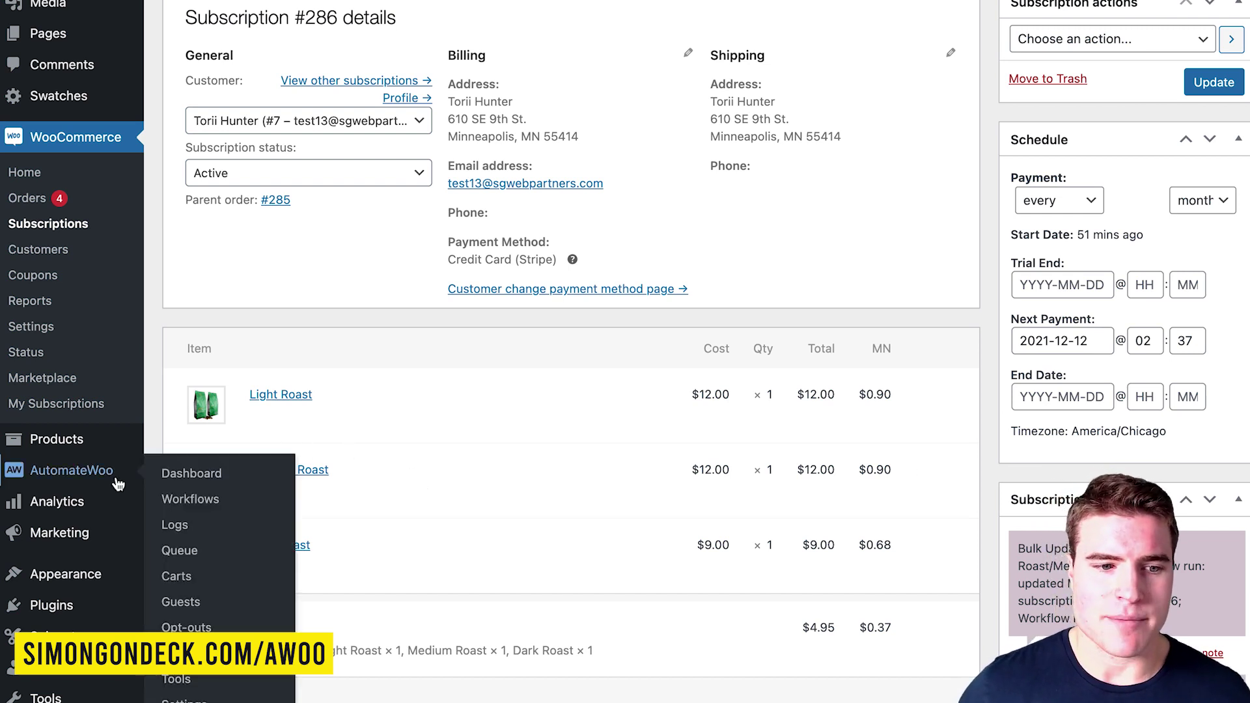
click(196, 500)
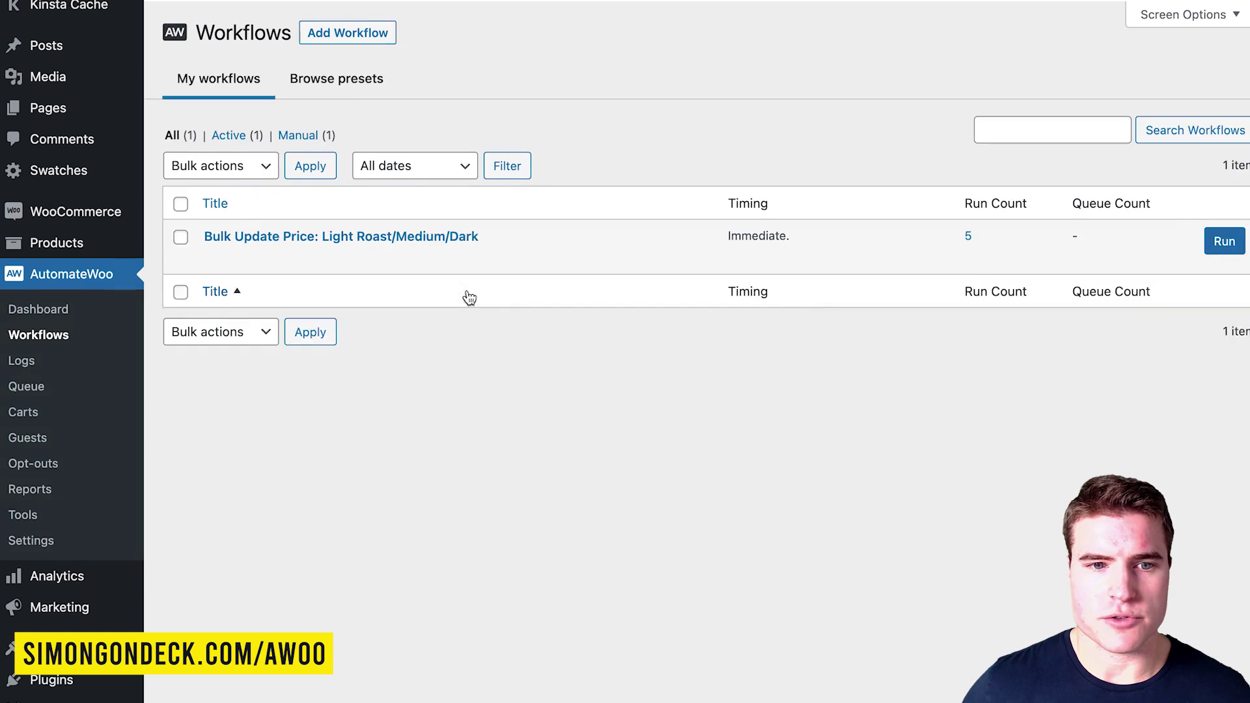
click(349, 35)
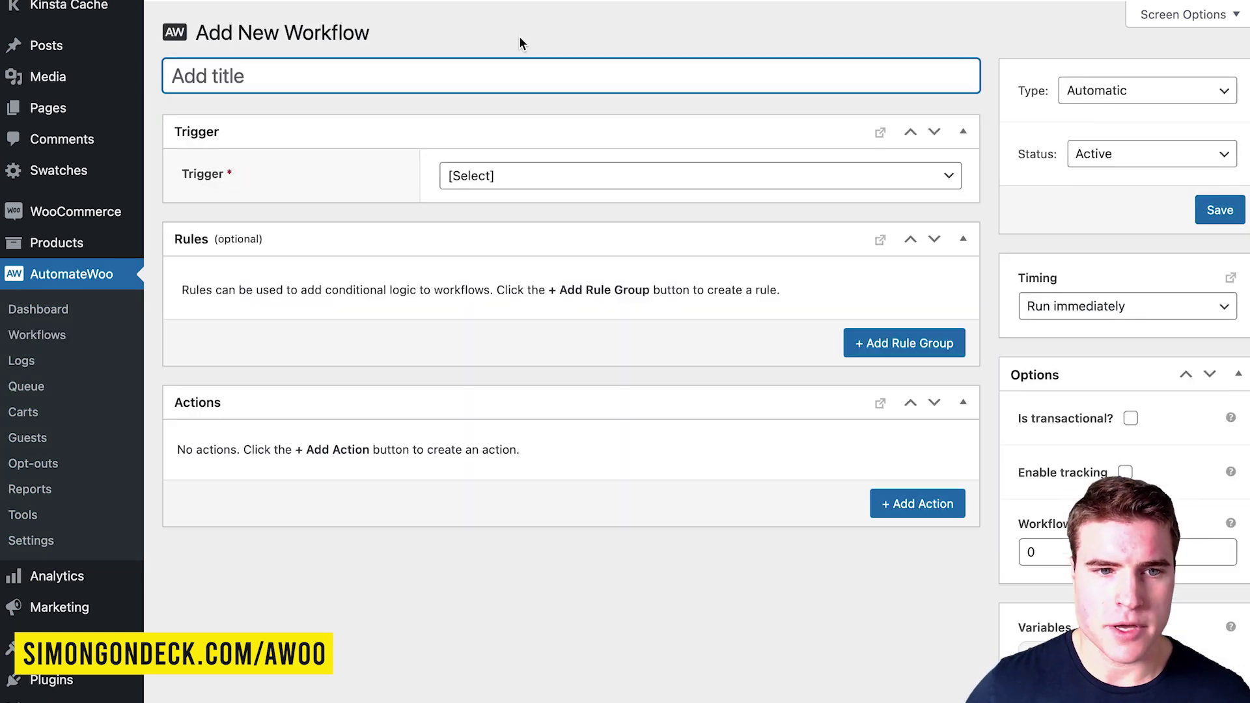
text(Bulk update Dark Ro)
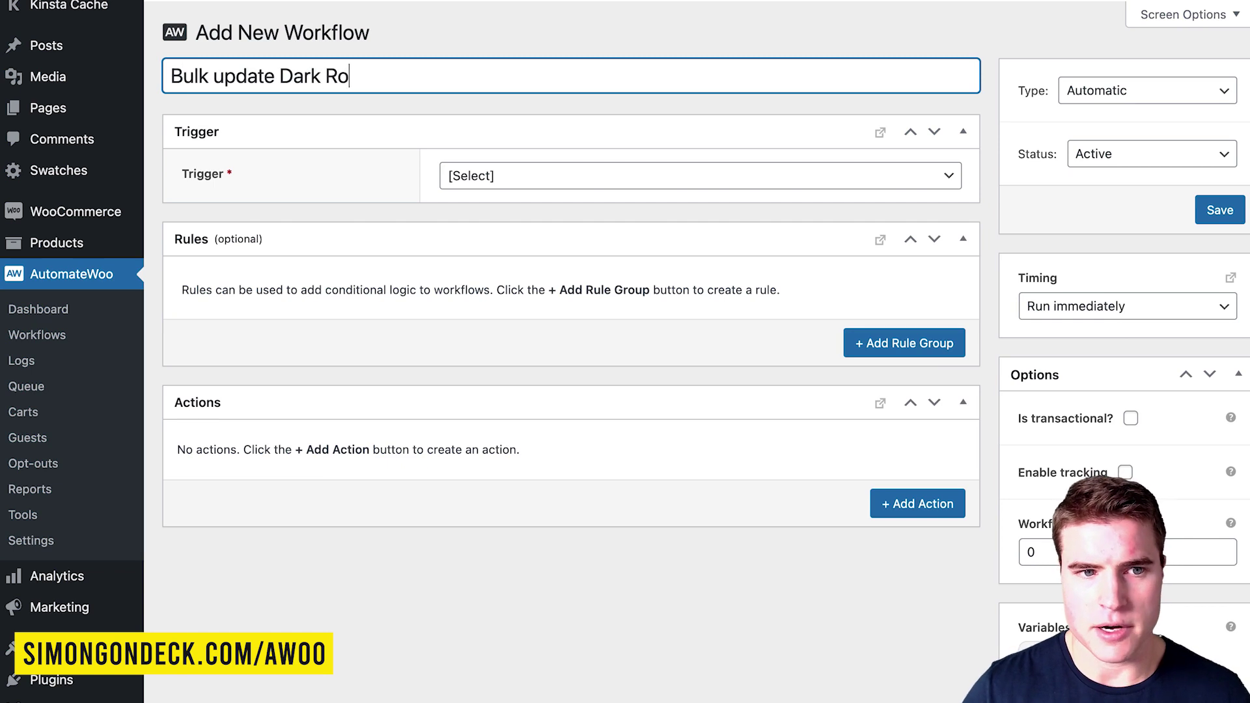
text(ast + Notify Customer)
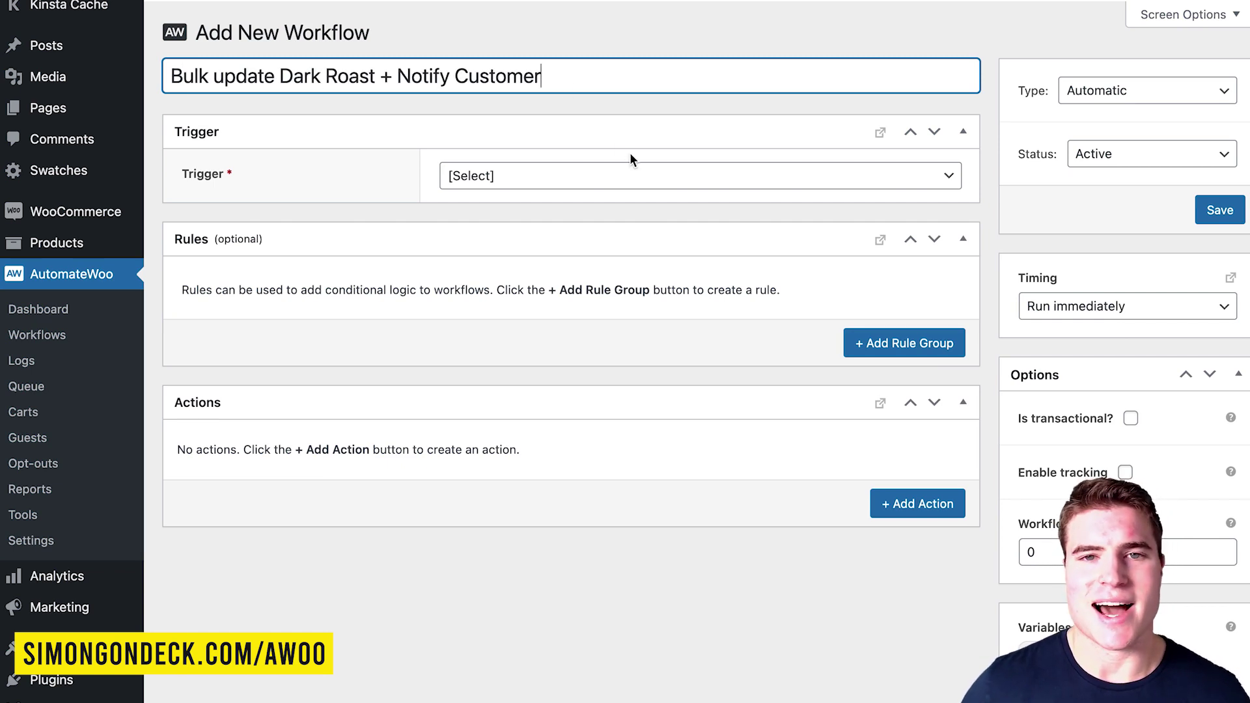
Set the workflow's trigger to Subscription Renewal Payment Complete and restrict it to the Dark Roast (#27) product.
click(618, 174)
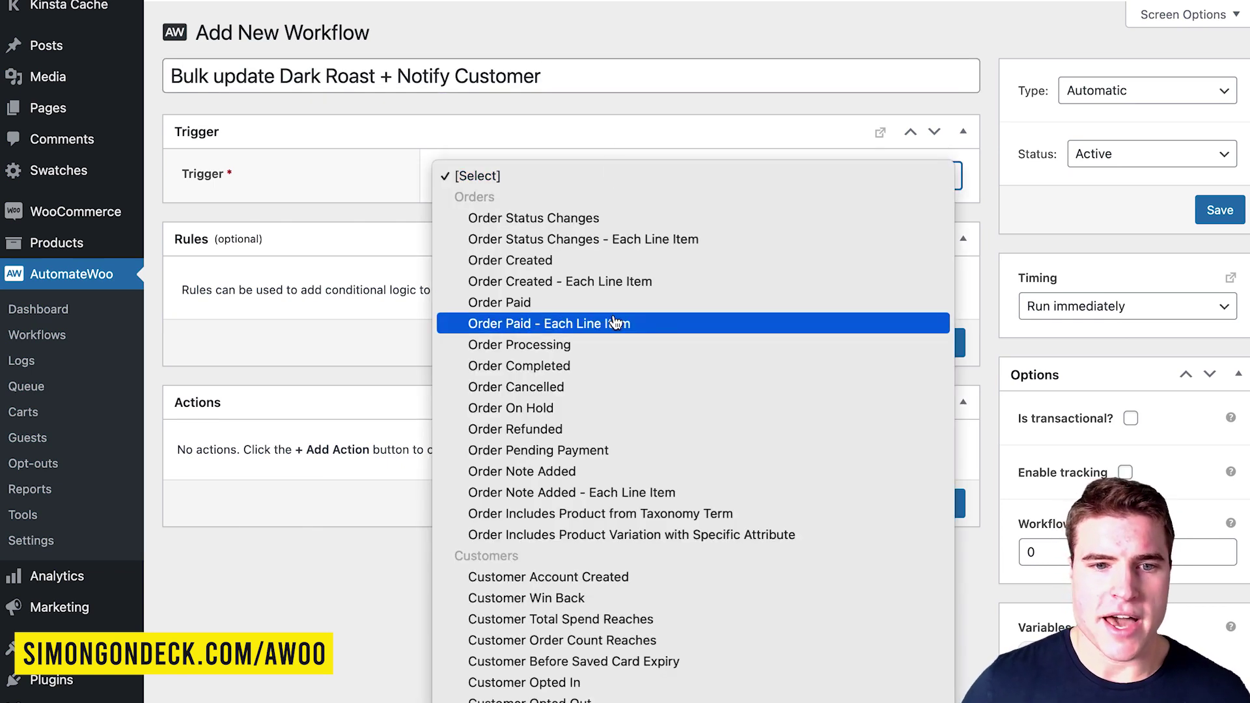
scroll(615, 319, down, 5)
scroll(615, 319, down, 3)
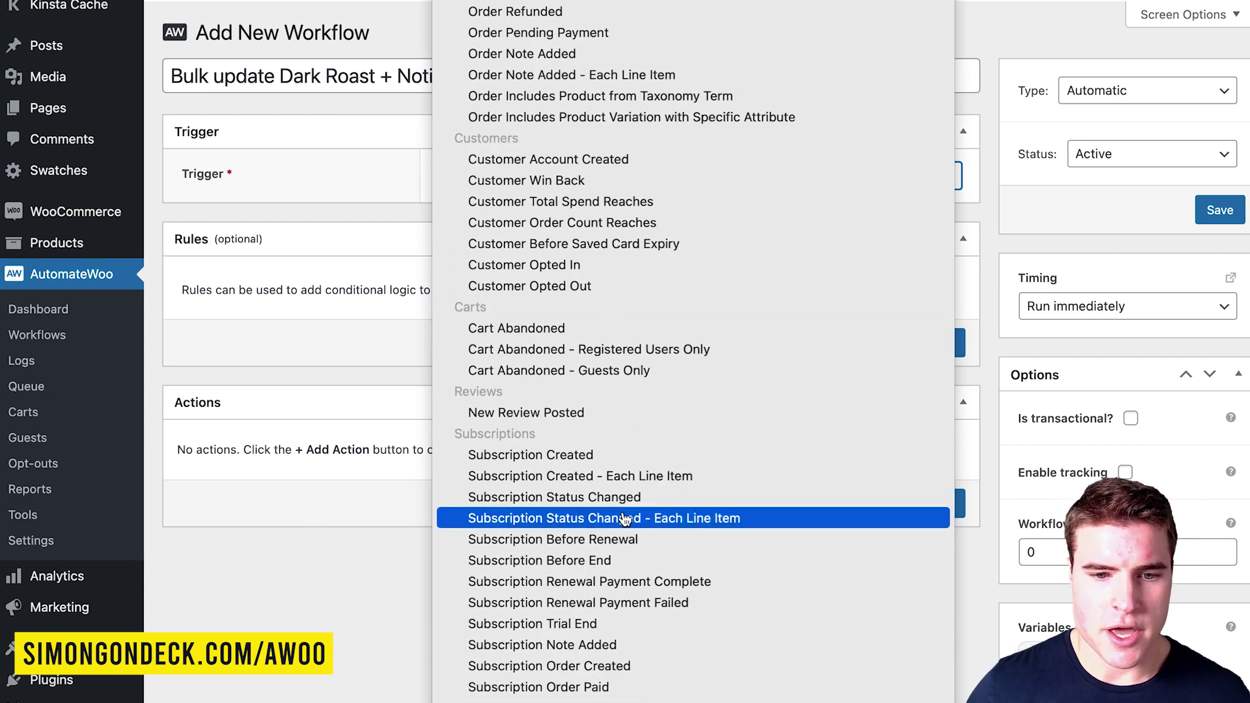
click(610, 586)
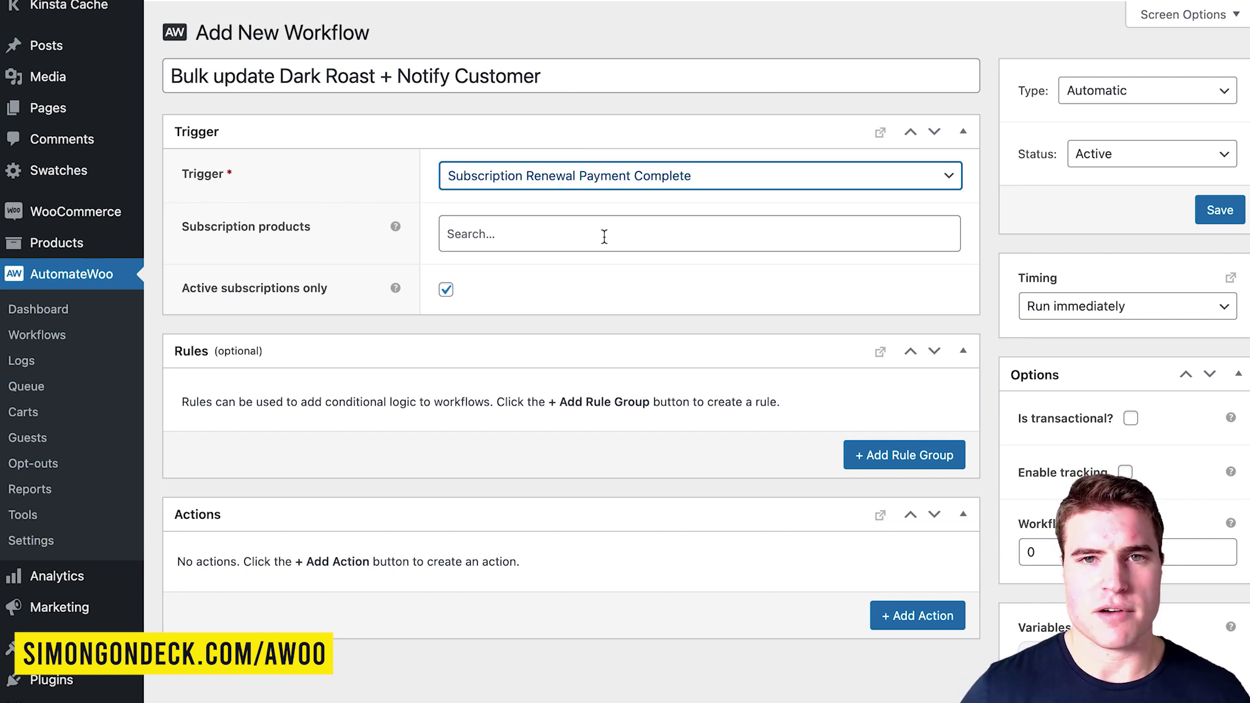
click(604, 236)
text(dark)
click(571, 264)
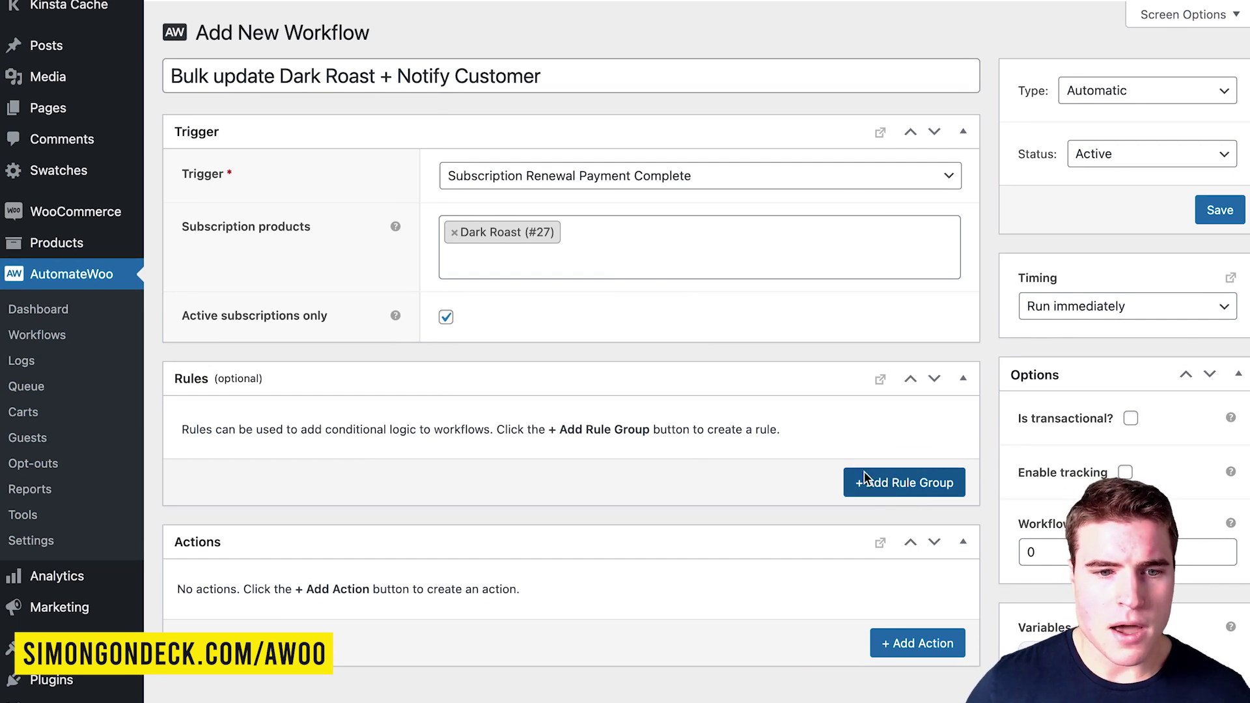
Add a workflow rule requiring that Subscription - Items includes Dark Roast (#27).
click(886, 485)
scroll(456, 384, down, 1)
click(390, 354)
scroll(412, 420, down, 6)
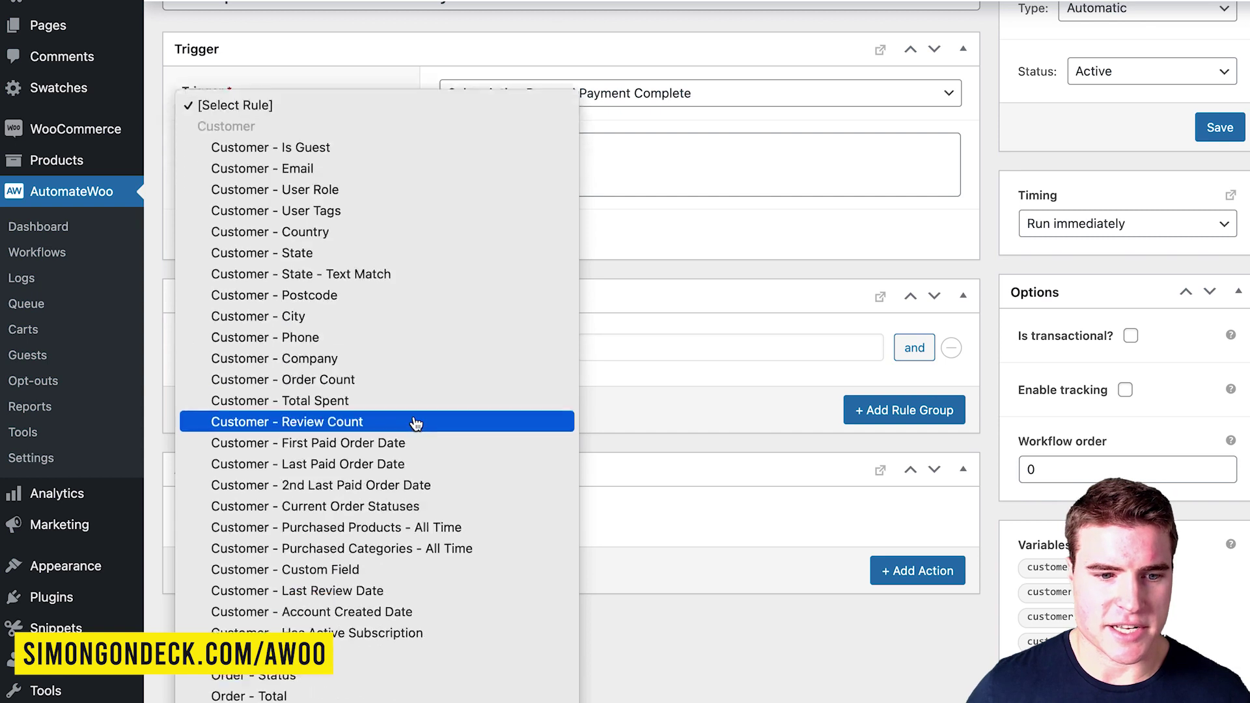
scroll(414, 422, down, 10)
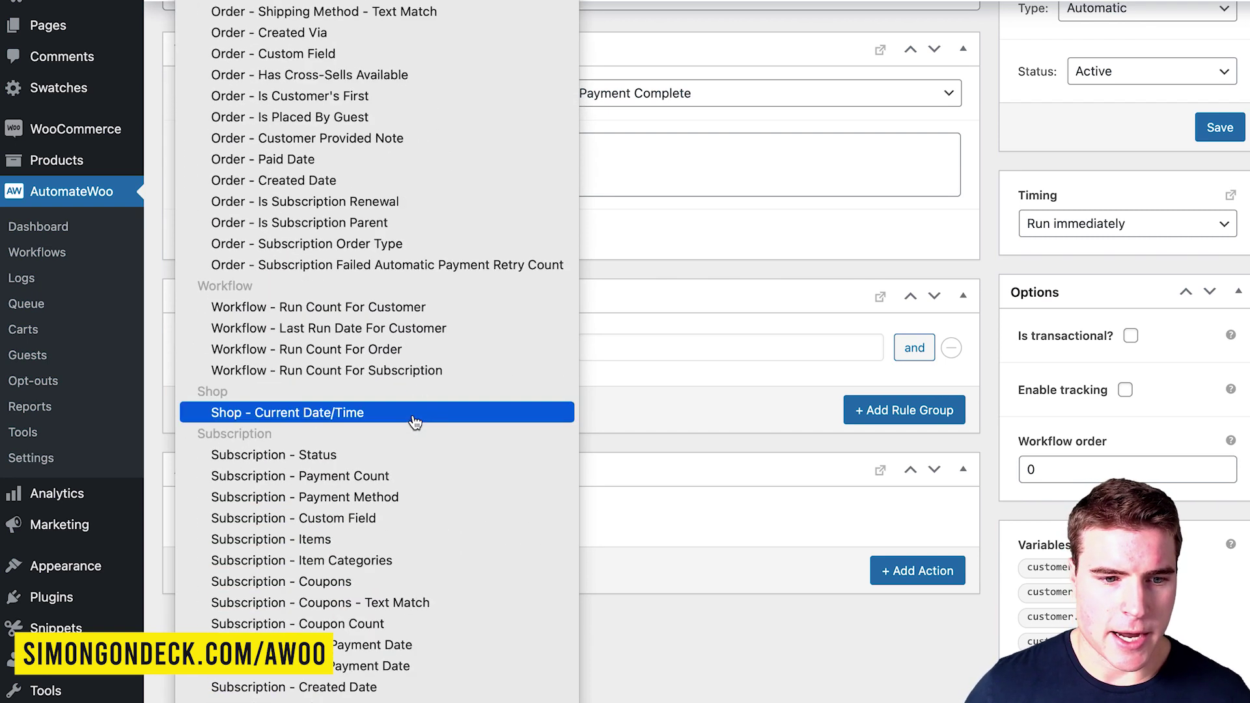
click(474, 539)
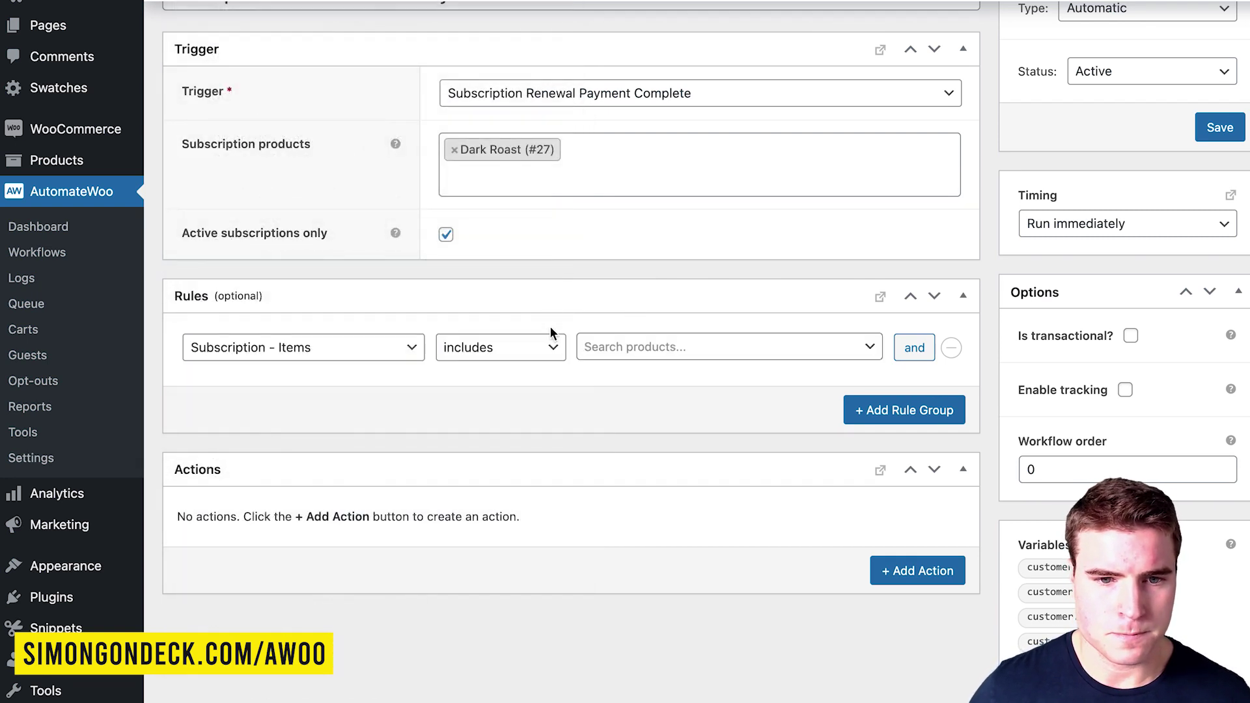
click(594, 345)
text(dark)
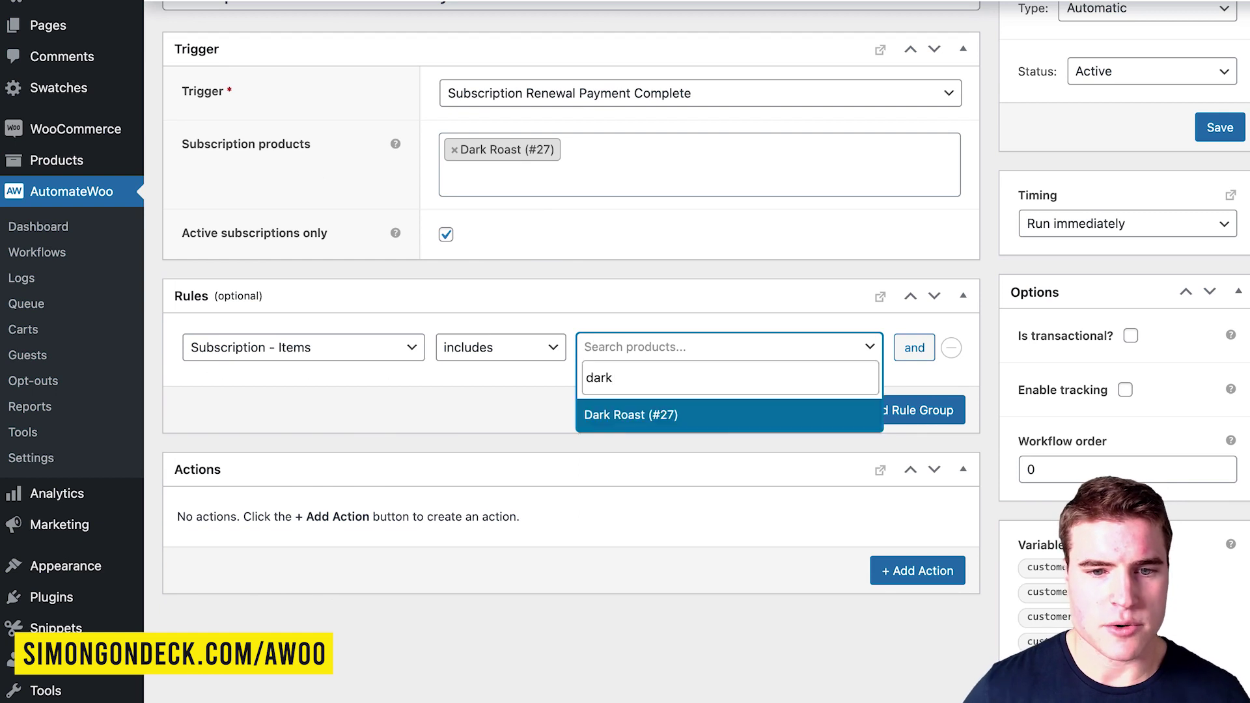
click(615, 417)
Add a workflow action of the subscription type Update Product.
click(888, 571)
scroll(708, 468, down, 3)
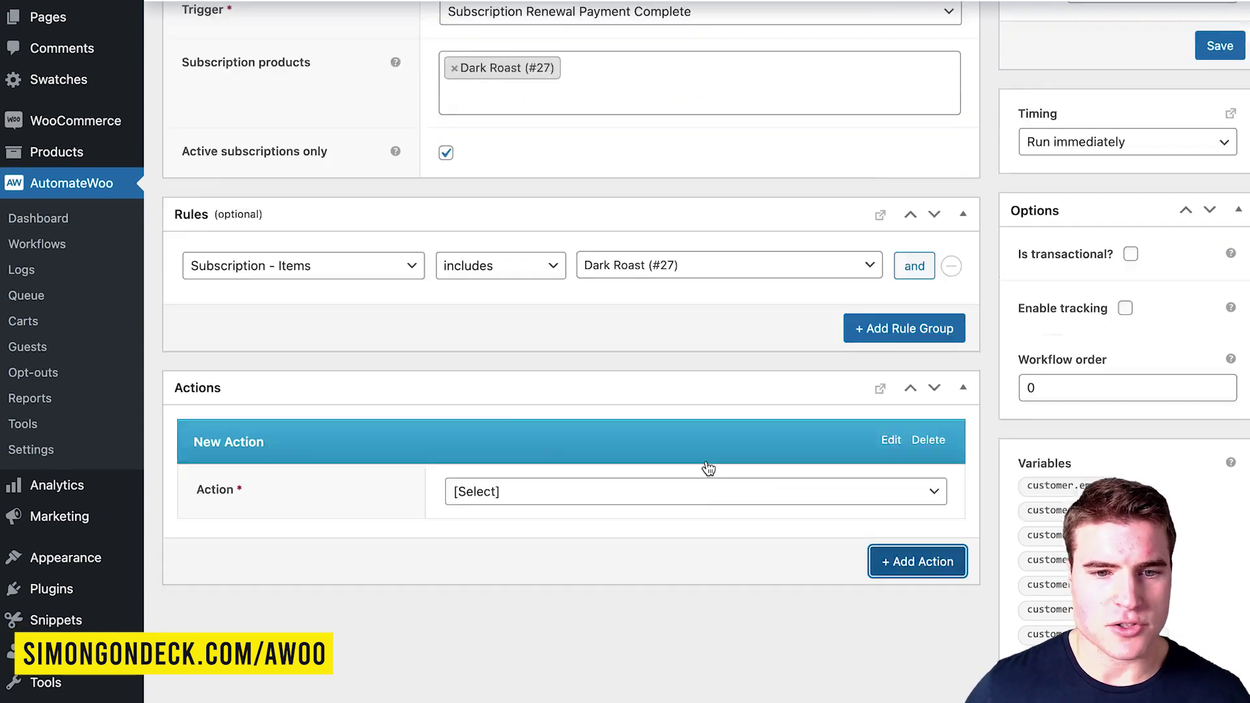
click(523, 384)
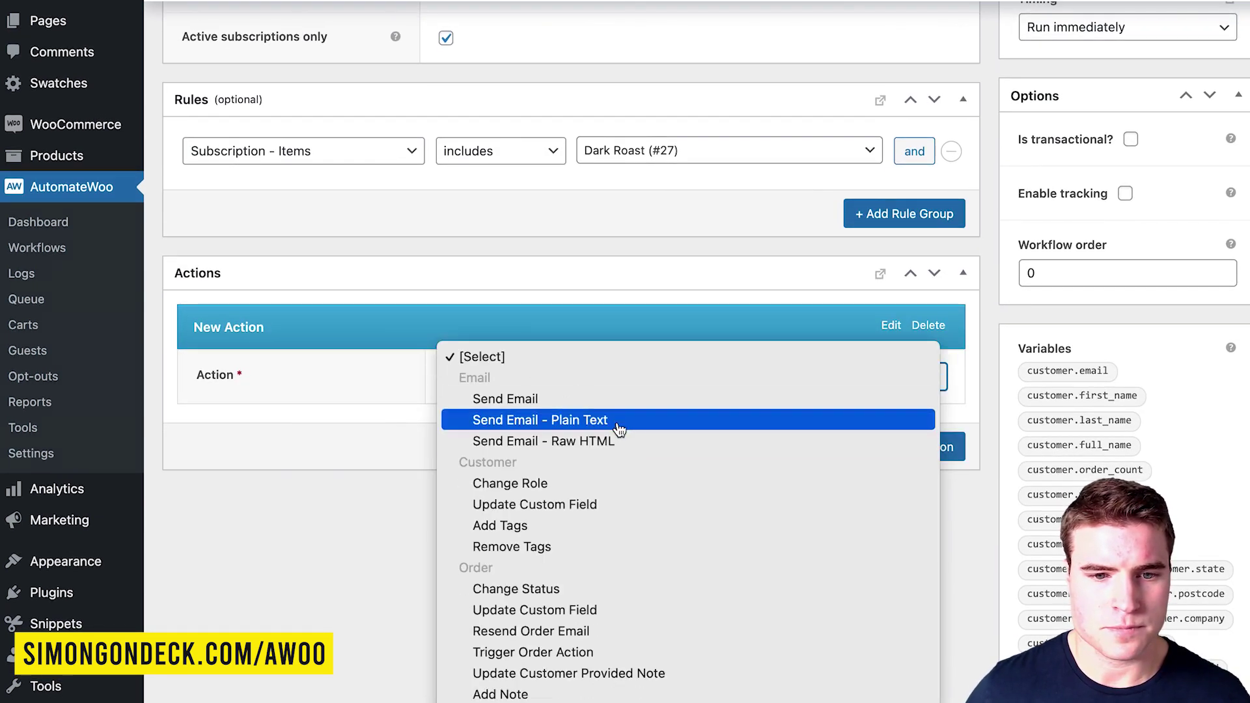
scroll(618, 426, down, 5)
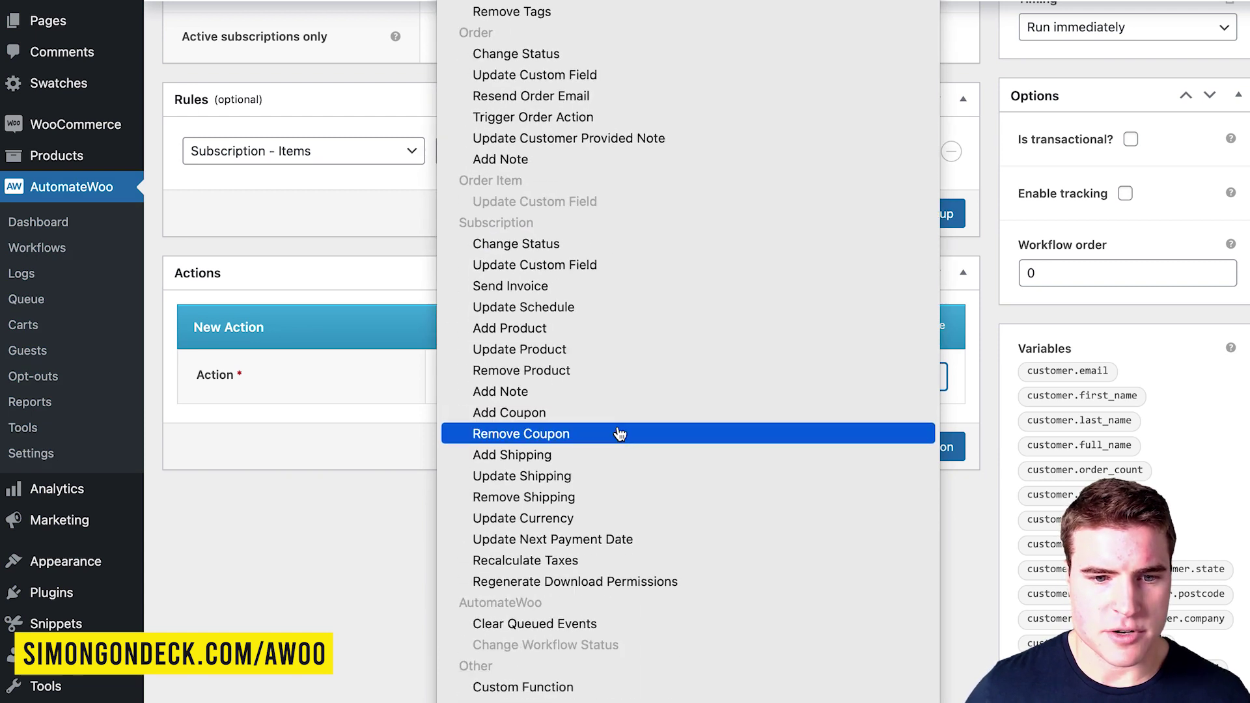
click(599, 351)
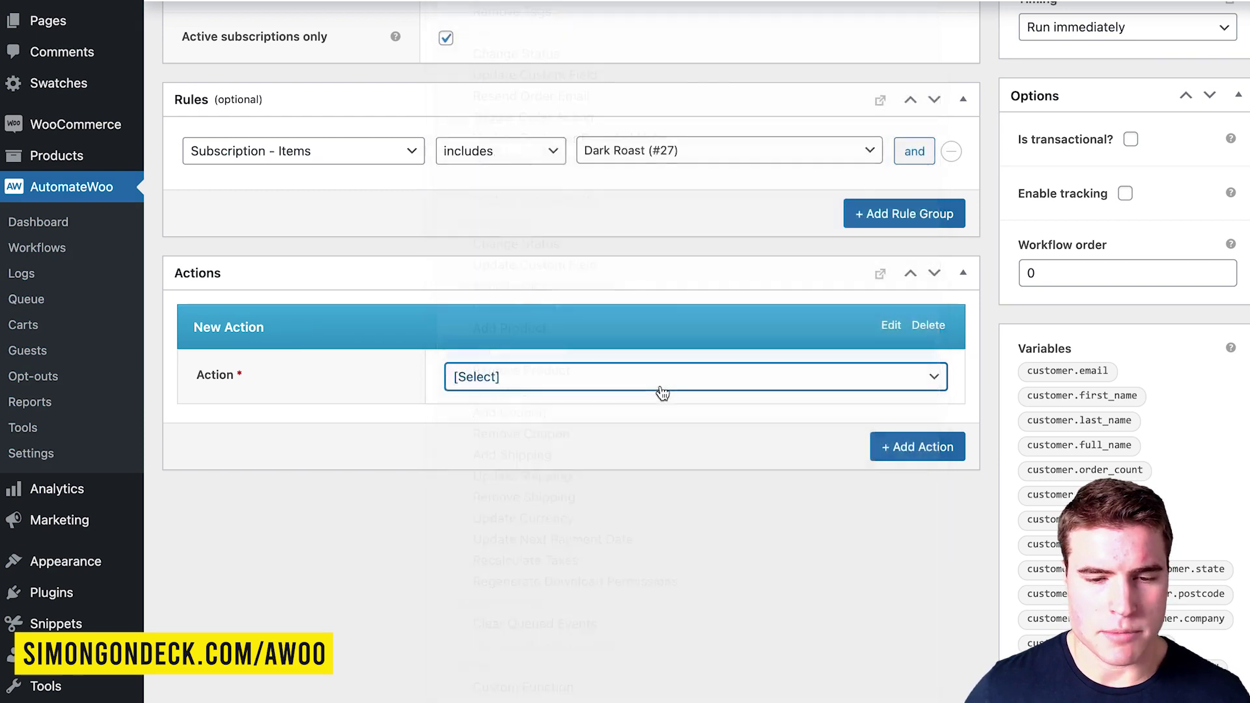
Set the Update Product action to Dark Roast (#27) with a custom product price of 12.00.
scroll(628, 394, down, 3)
click(518, 292)
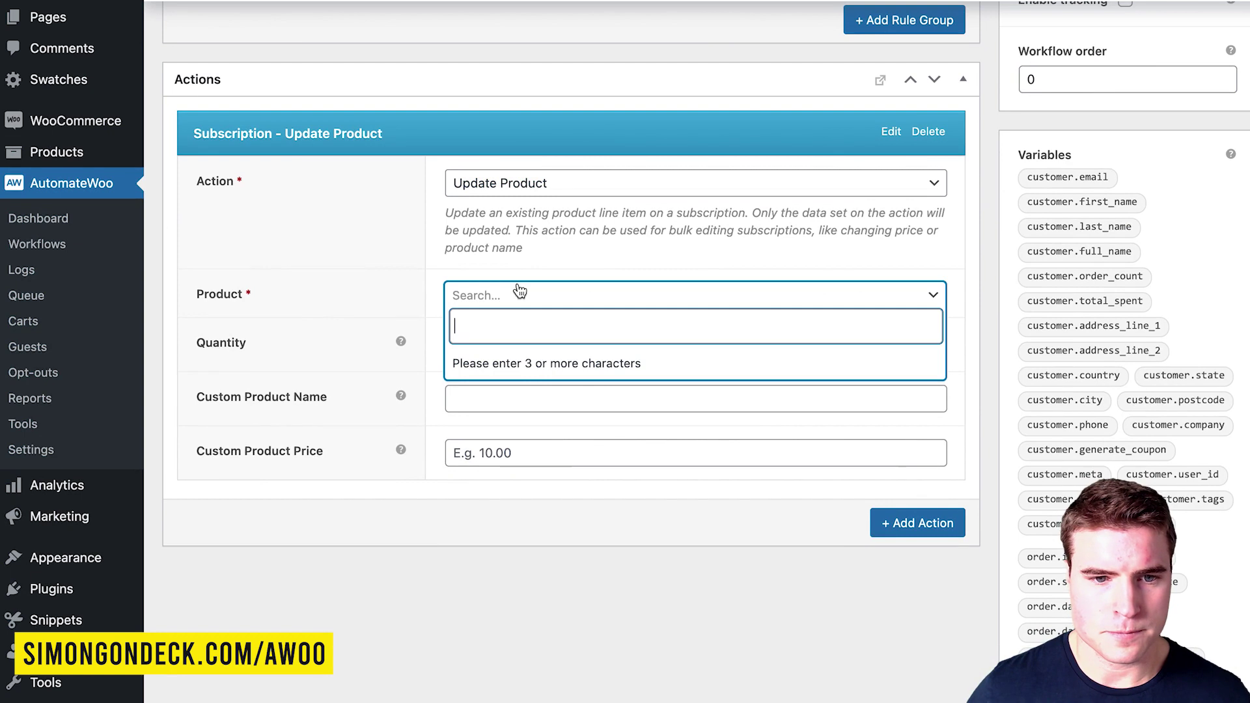
text(dark)
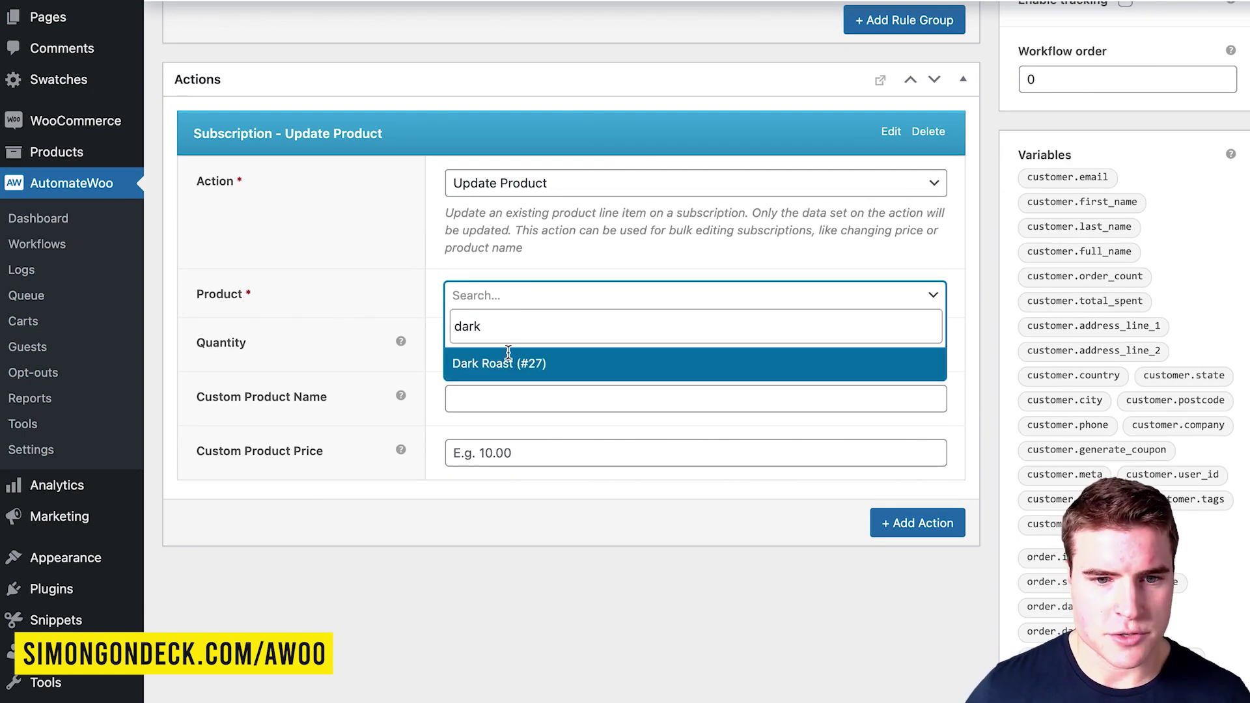
click(510, 356)
click(508, 457)
text(12.00)
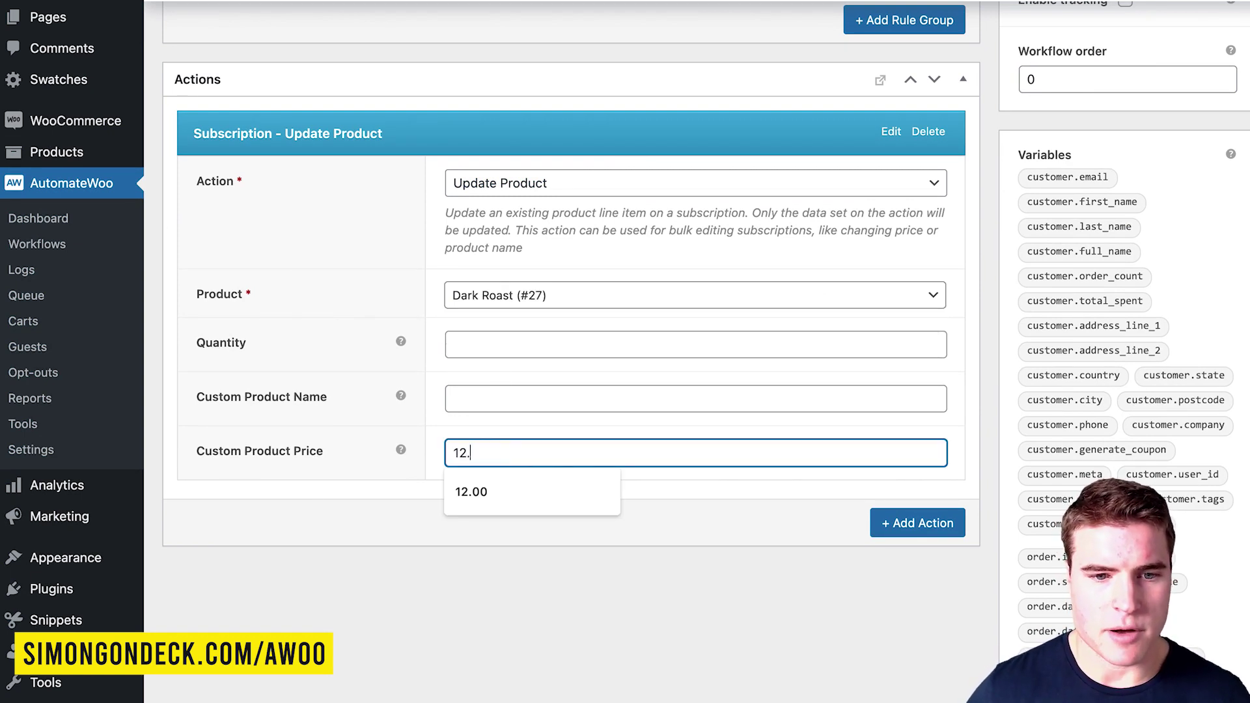
click(705, 535)
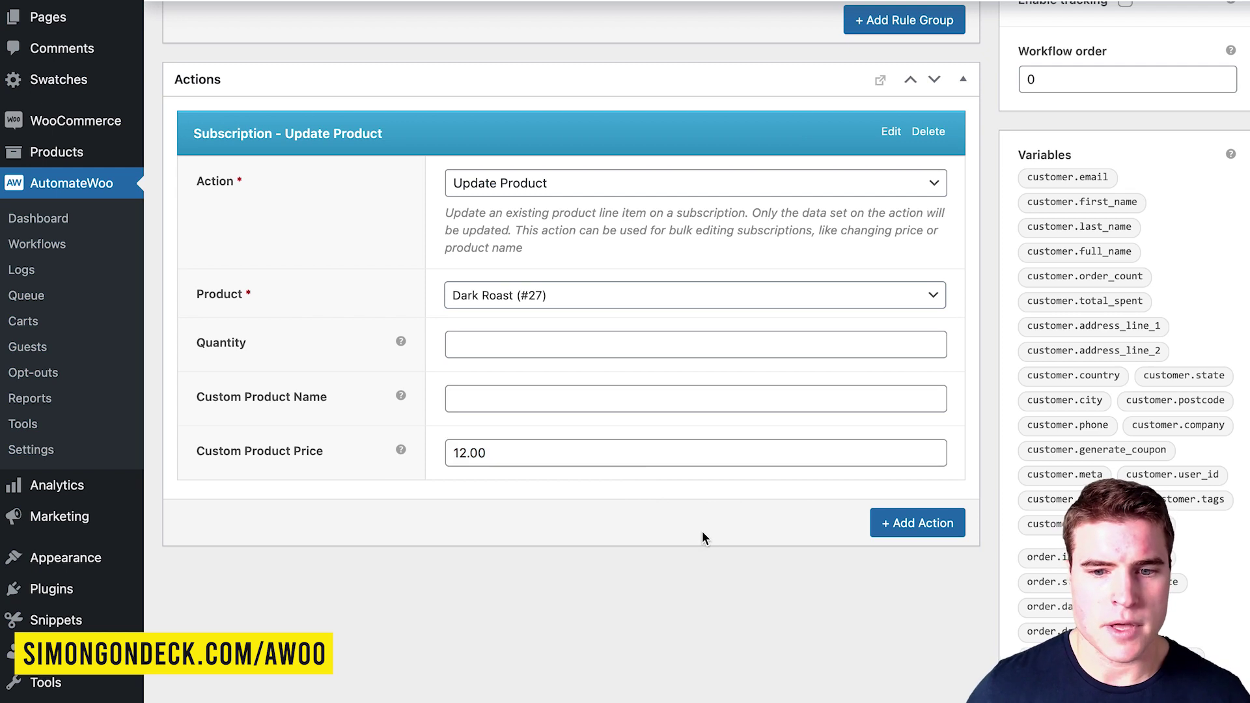
Add a second workflow action that uses Send Email.
click(917, 522)
scroll(583, 431, down, 3)
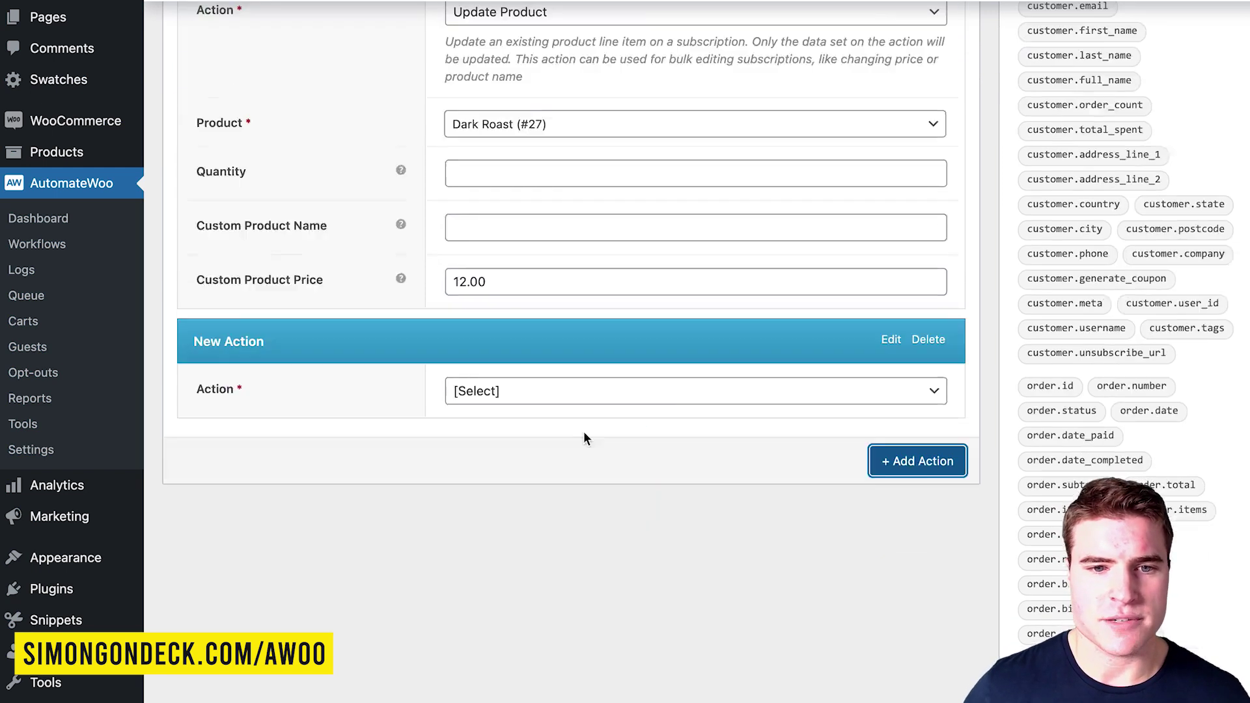
click(549, 378)
click(783, 400)
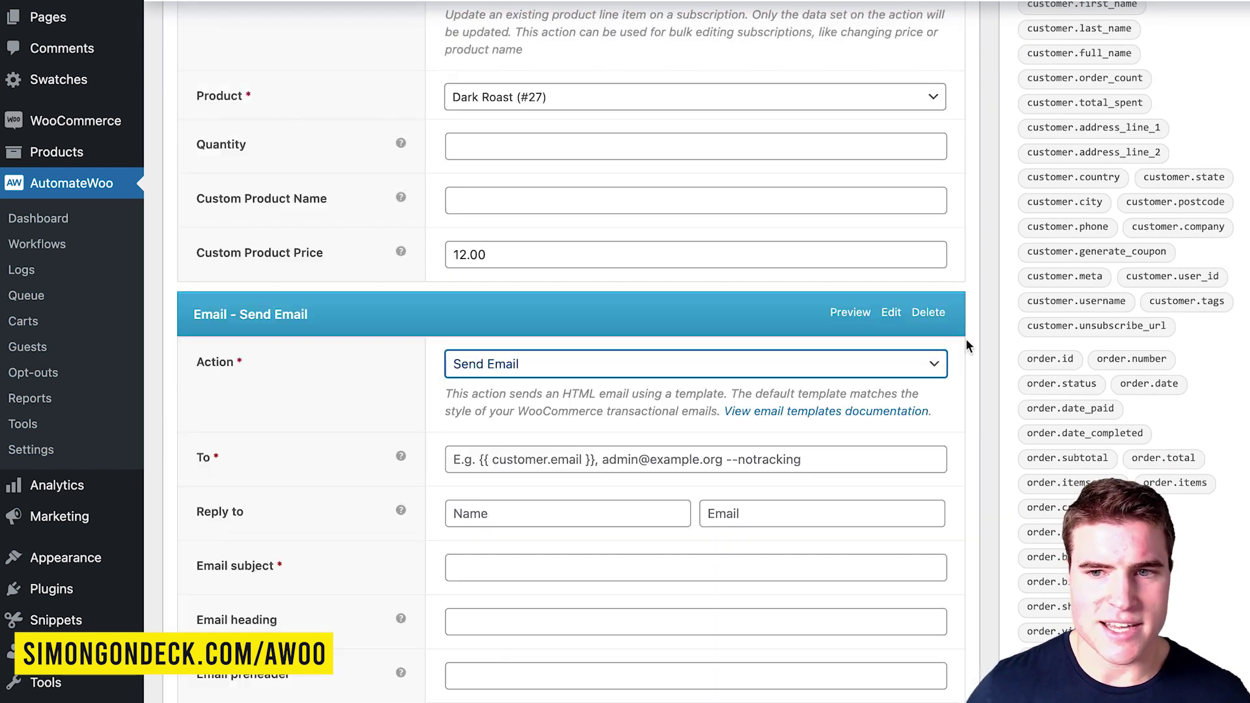
Copy the customer.email variable and use {{ customer.email }} as the email's To recipient.
scroll(909, 337, up, 1)
click(1073, 60)
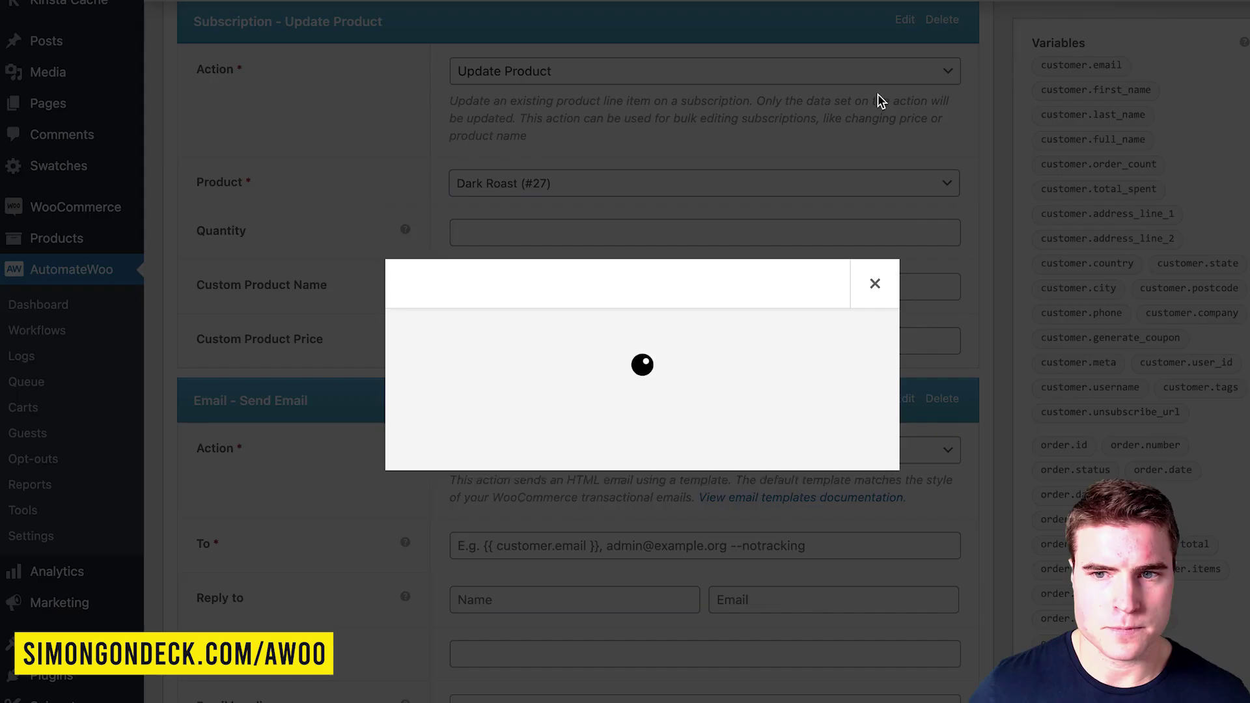
drag(707, 425, 552, 427)
click(566, 477)
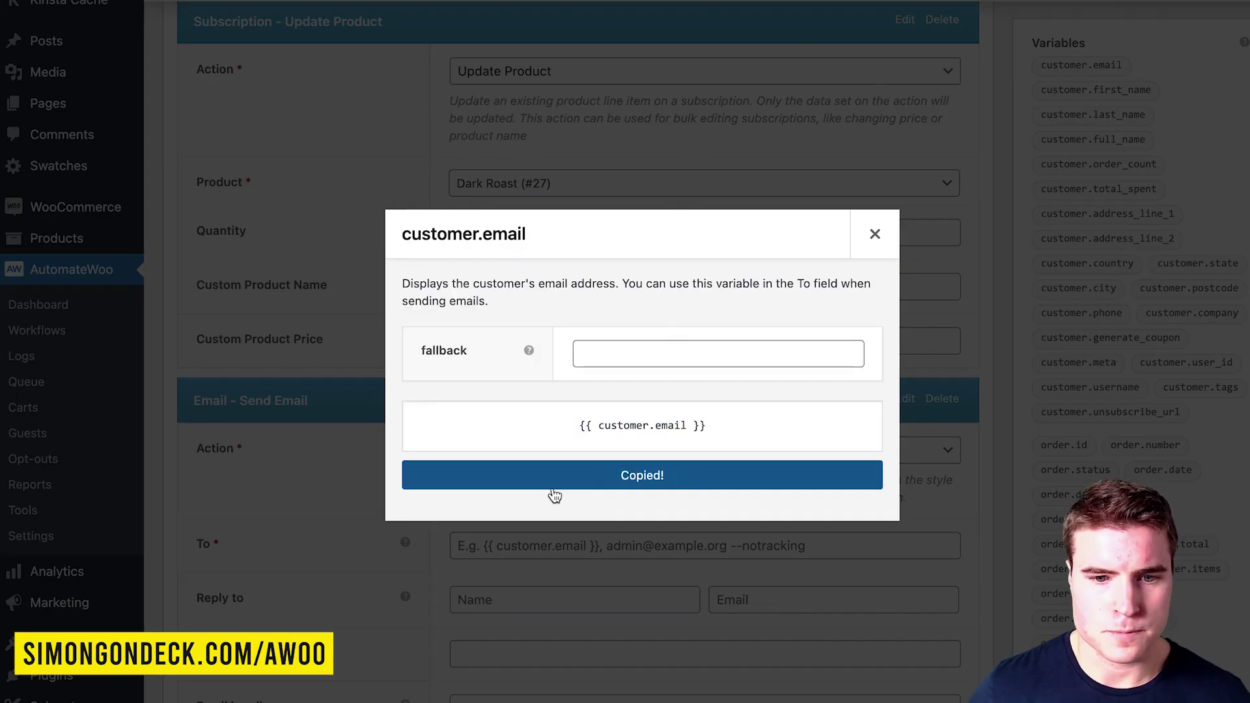
click(860, 227)
click(547, 546)
key(ctrl+v)
scroll(546, 521, down, 3)
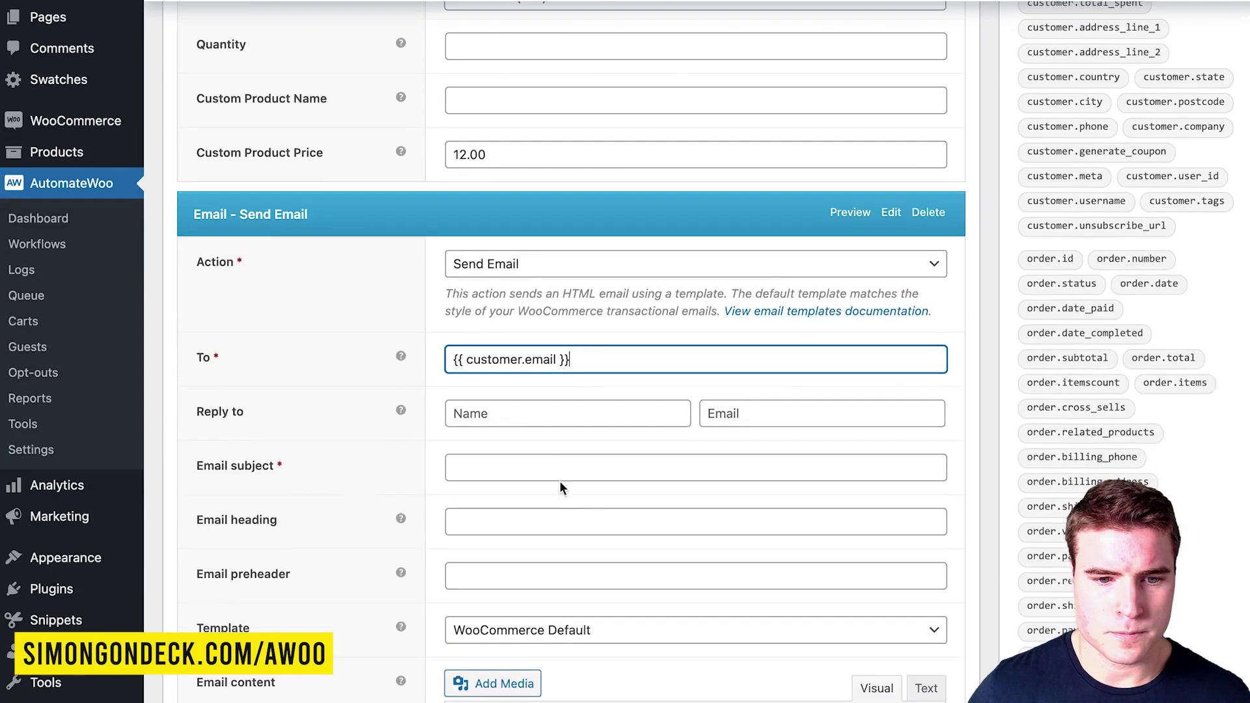
Copy the whole price change notice from the text editor and paste it into the workflow's email content.
scroll(514, 397, down, 2)
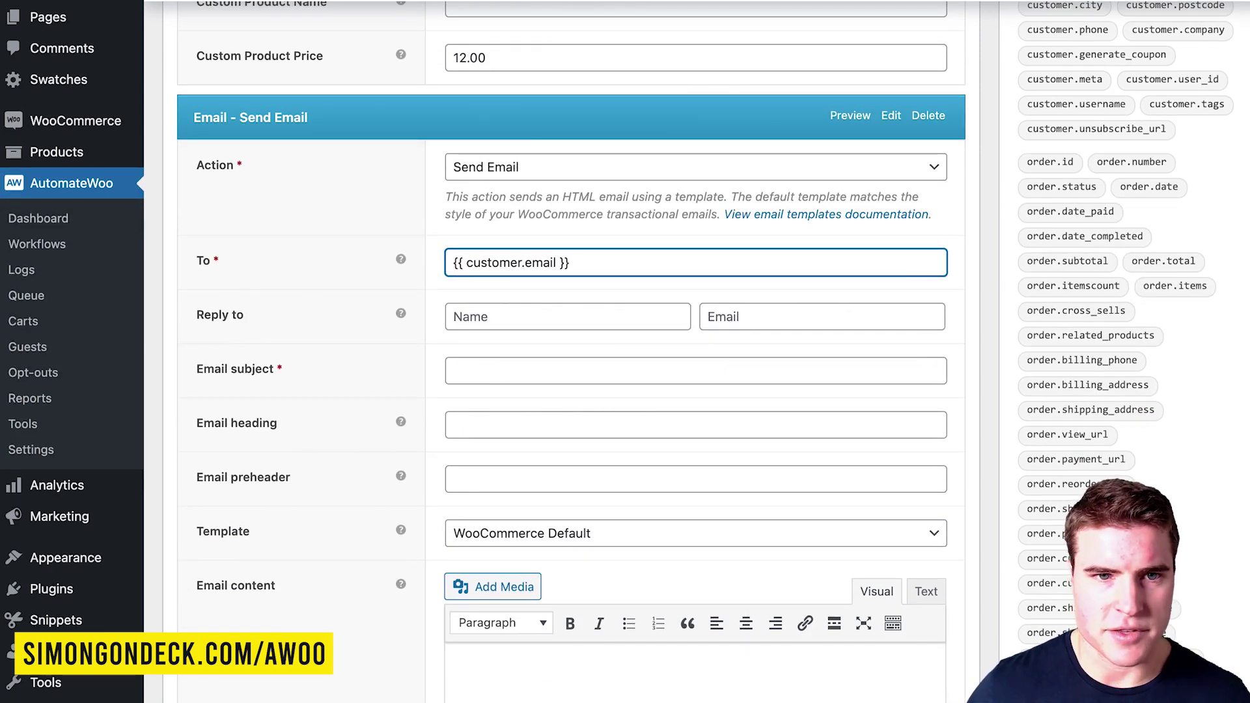
click(846, 690)
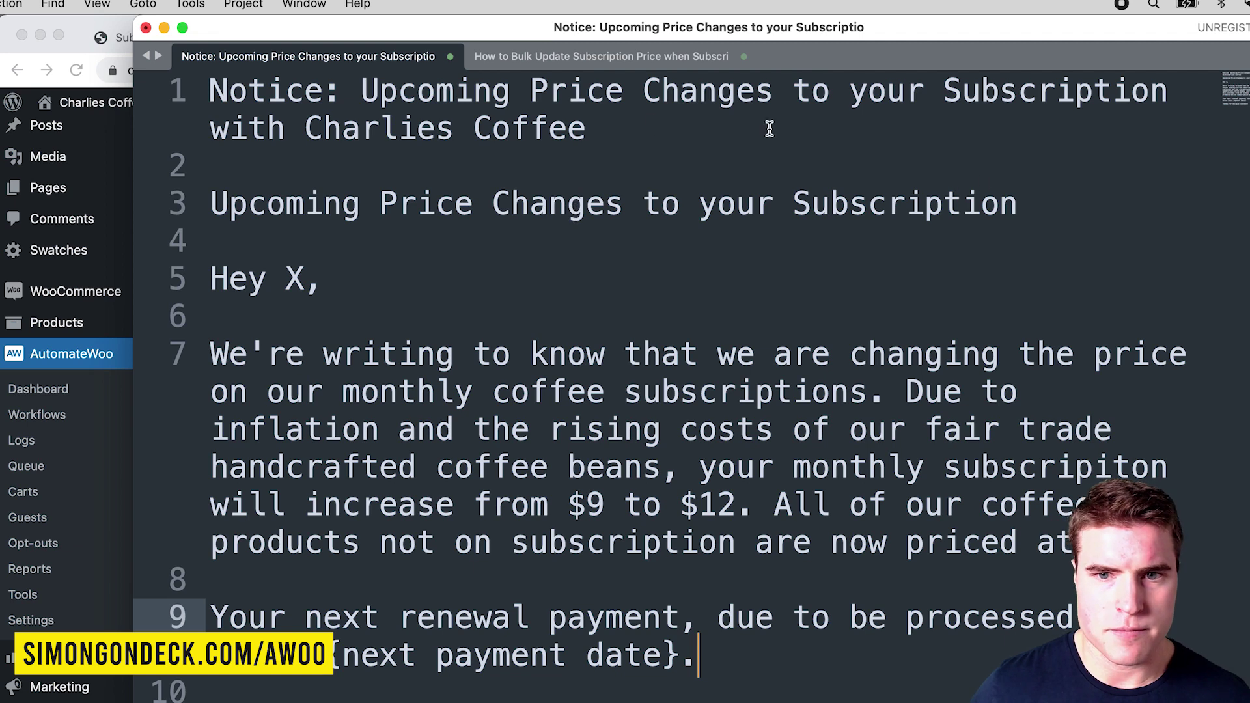
drag(696, 654, 290, 46)
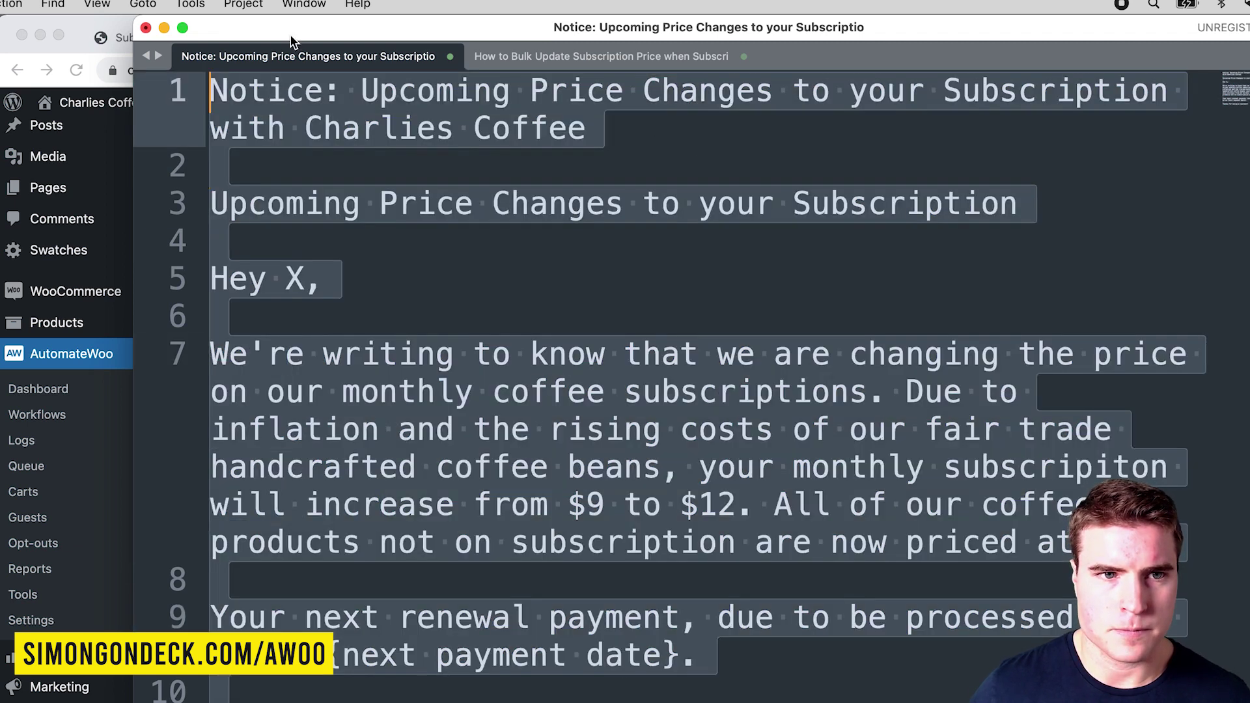
click(164, 28)
scroll(563, 607, down, 5)
click(510, 474)
key(super+v)
Copy the notice's first line into the email subject and its second line, "Upcoming Price Changes to your Subscription", into the email heading.
drag(530, 460, 436, 290)
key(super+c)
click(490, 137)
key(super+v)
drag(758, 497, 438, 494)
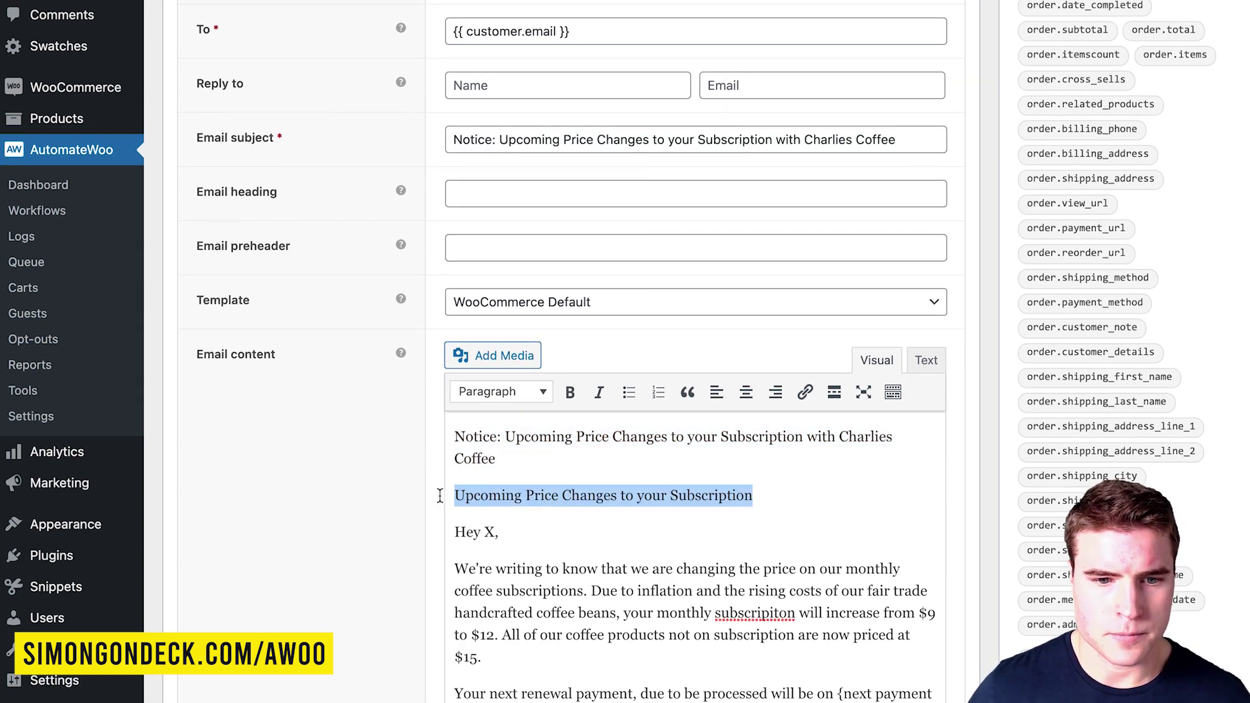
key(super+c)
click(503, 203)
key(super+v)
Remove the subject and heading lines from the email content so the body starts at "Hey X,".
drag(776, 498, 428, 423)
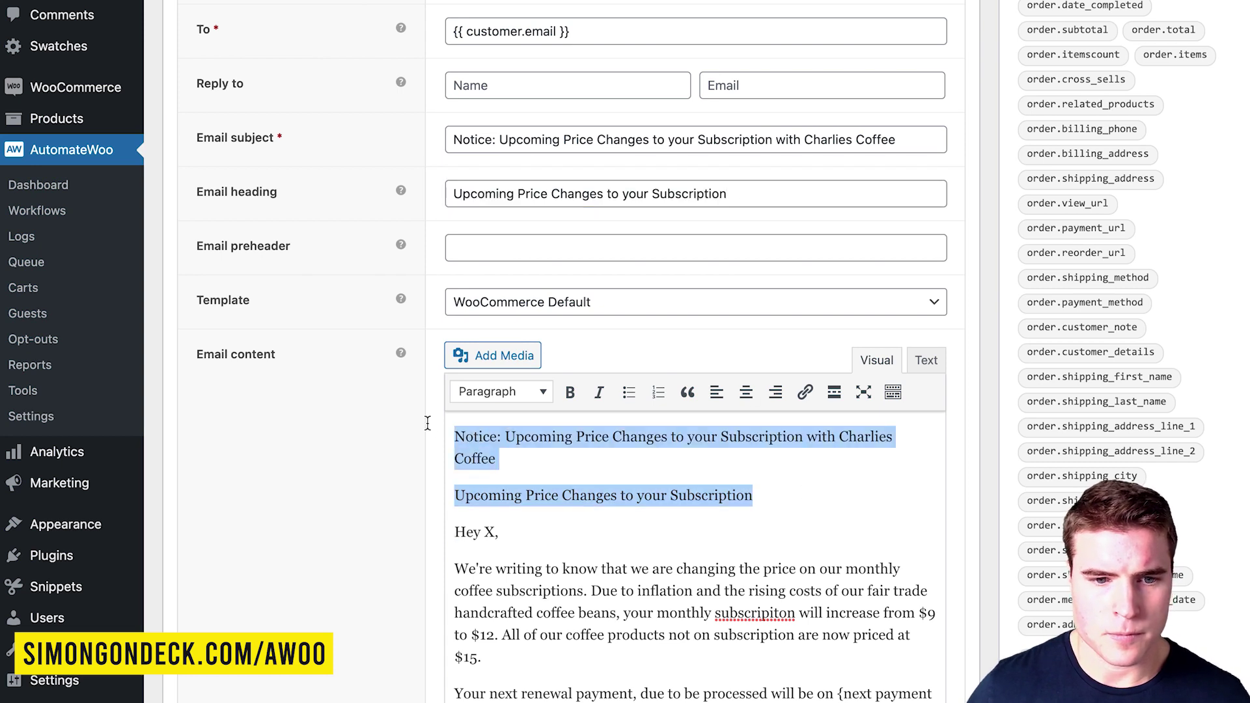
key(BackSpace)
key(BackSpace)
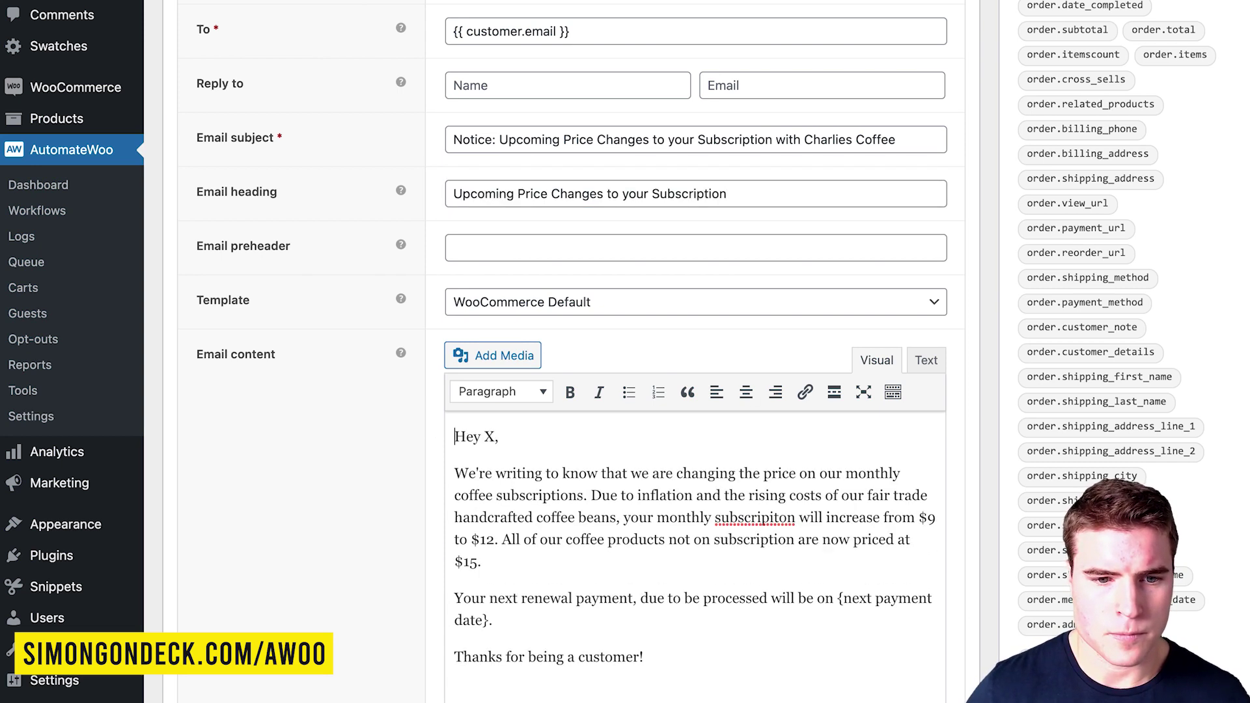
Replace the X in the email greeting with the {{ customer.first_name }} variable.
click(497, 435)
key(BackSpace)
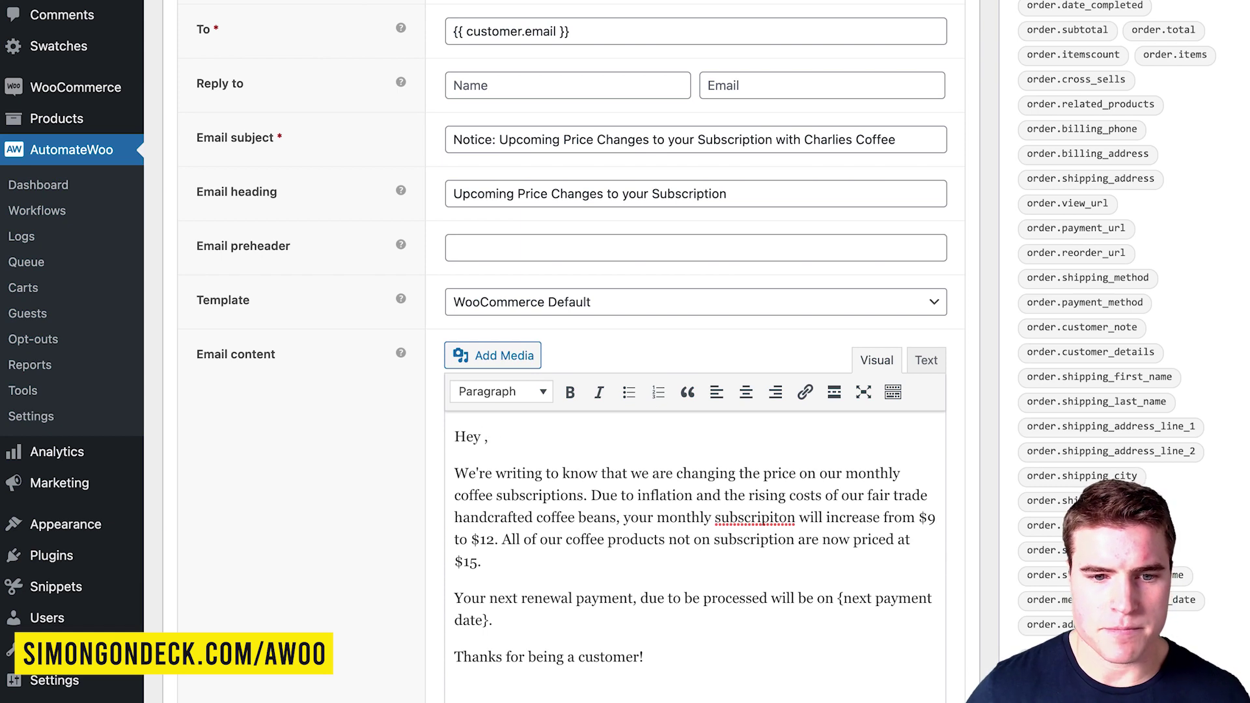
scroll(998, 166, up, 7)
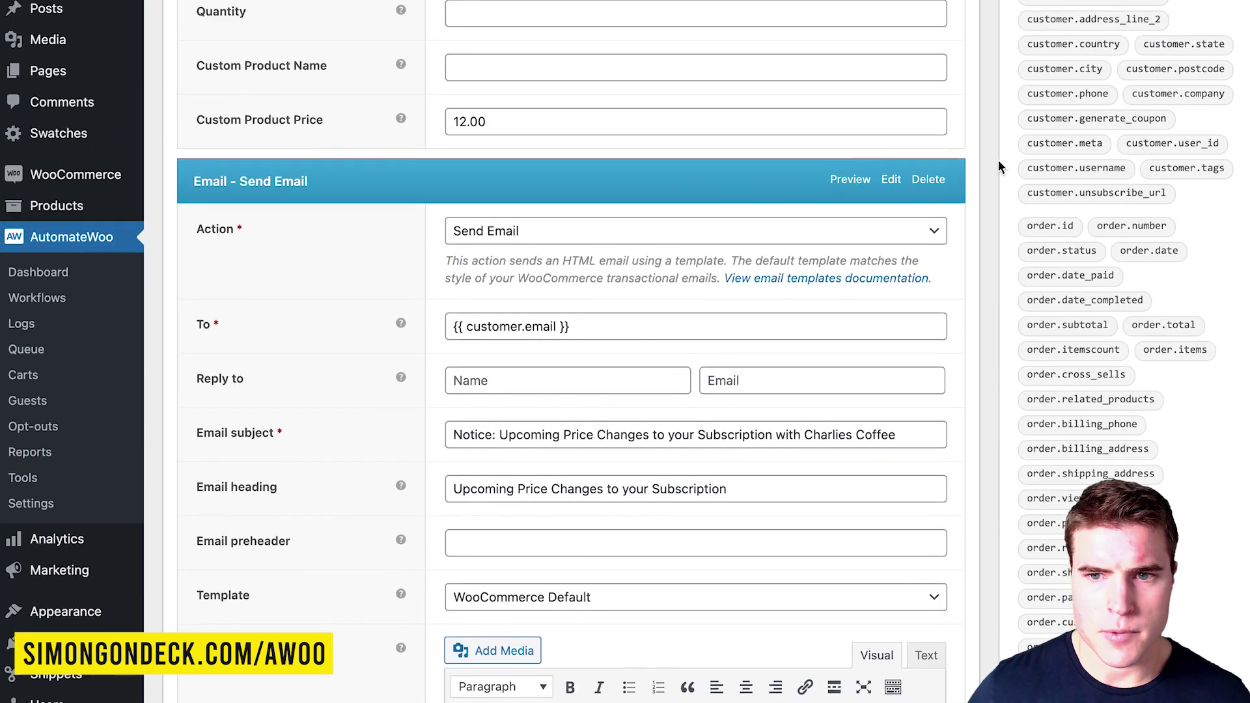
click(1054, 48)
drag(722, 379, 539, 385)
click(856, 204)
scroll(490, 343, down, 8)
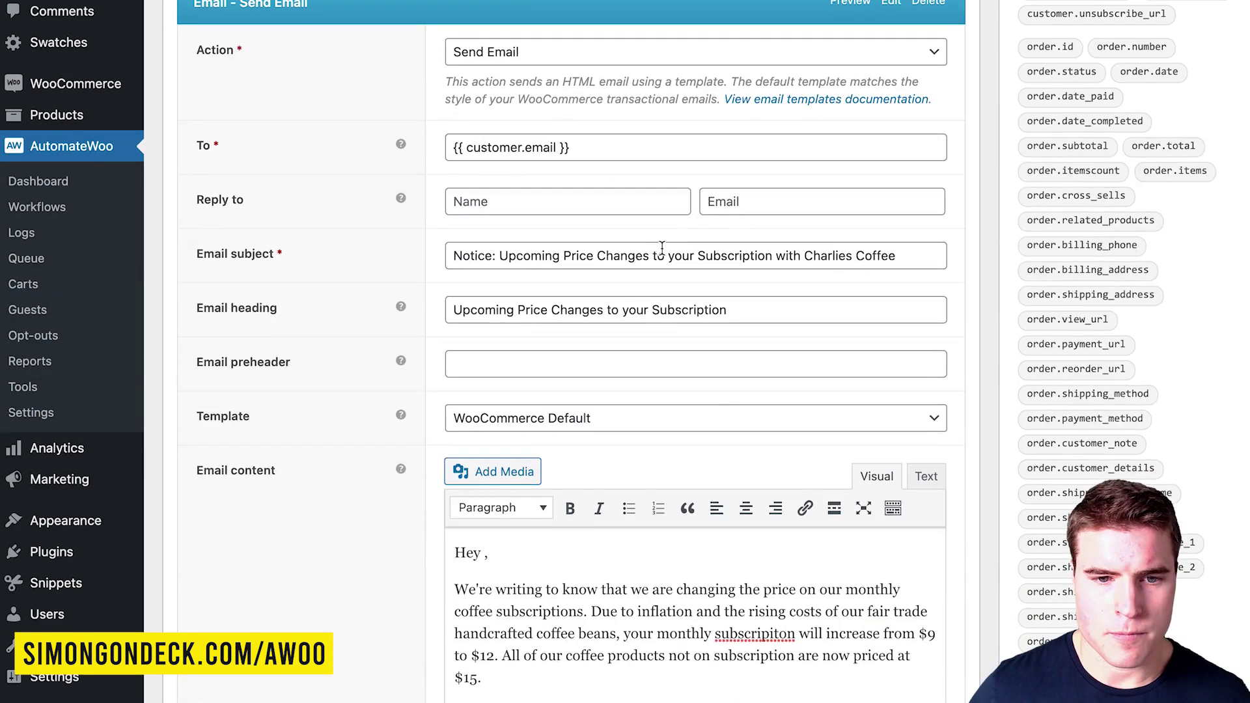
click(484, 382)
key(ctrl+v)
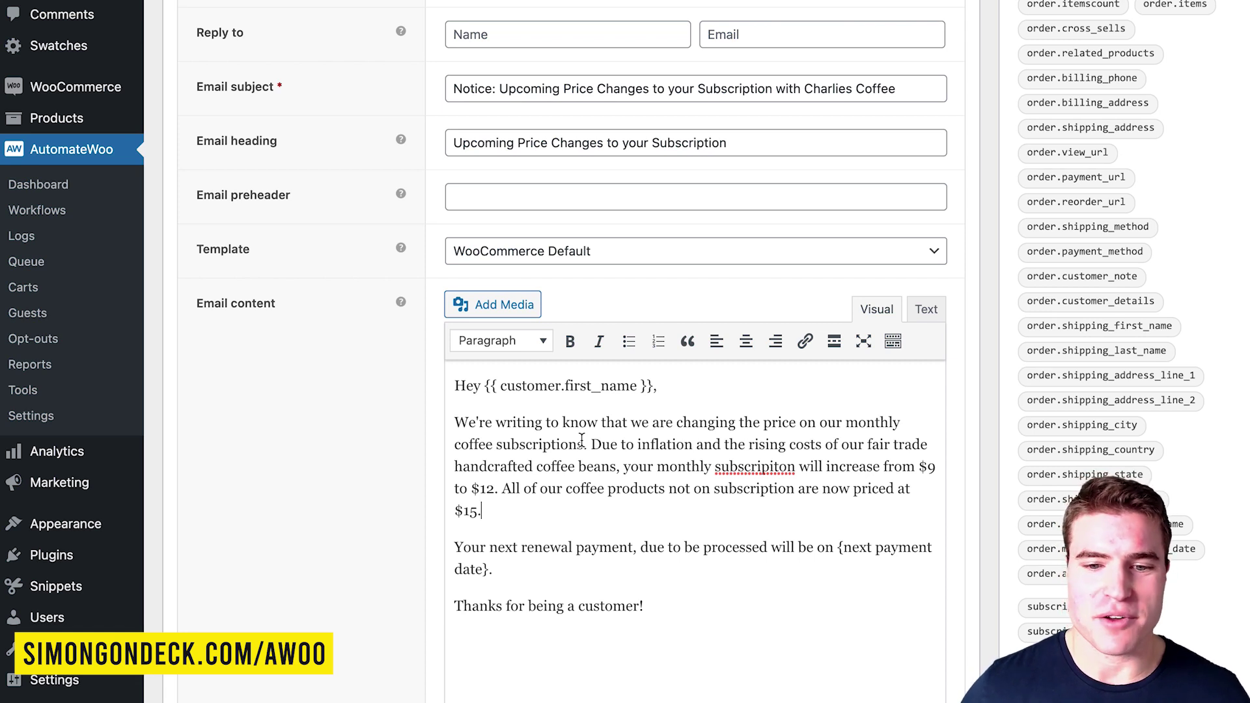
Correct the misspelled "subscription" and replace the {next payment date} placeholder with the subscription.next_payment_date variable in MySQL datetime format.
right_click(775, 466)
click(819, 380)
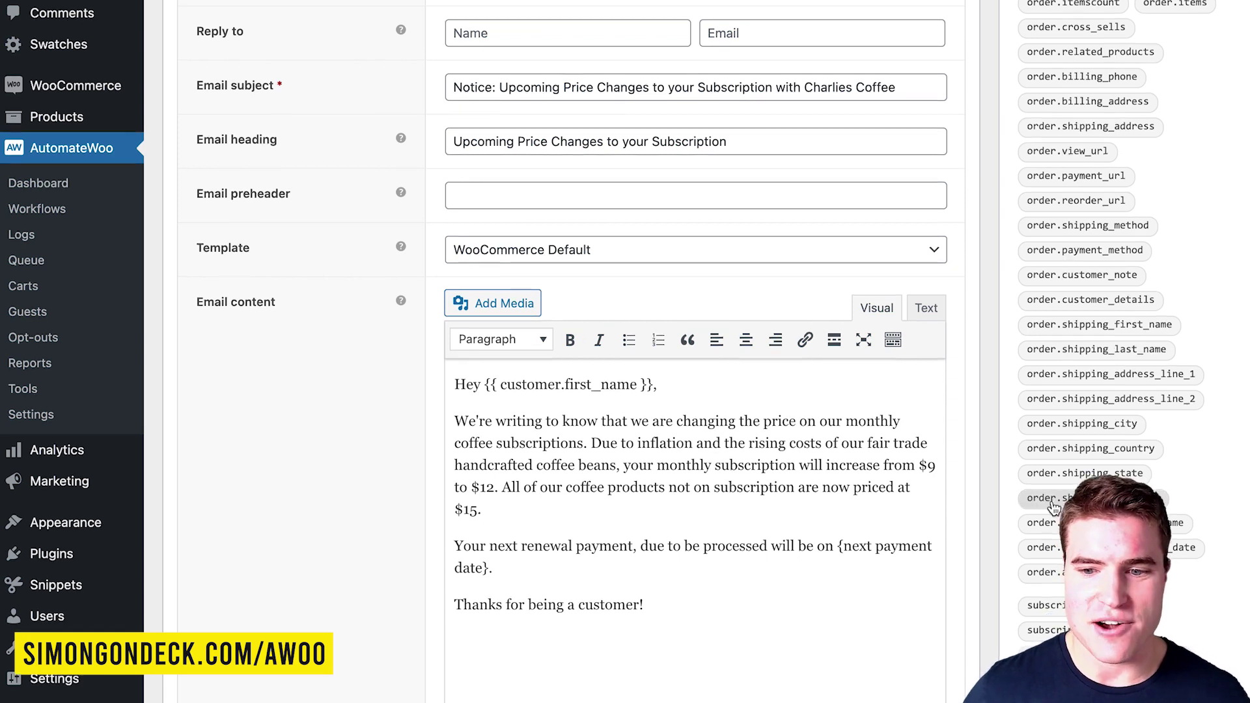
scroll(1055, 507, down, 4)
click(1058, 521)
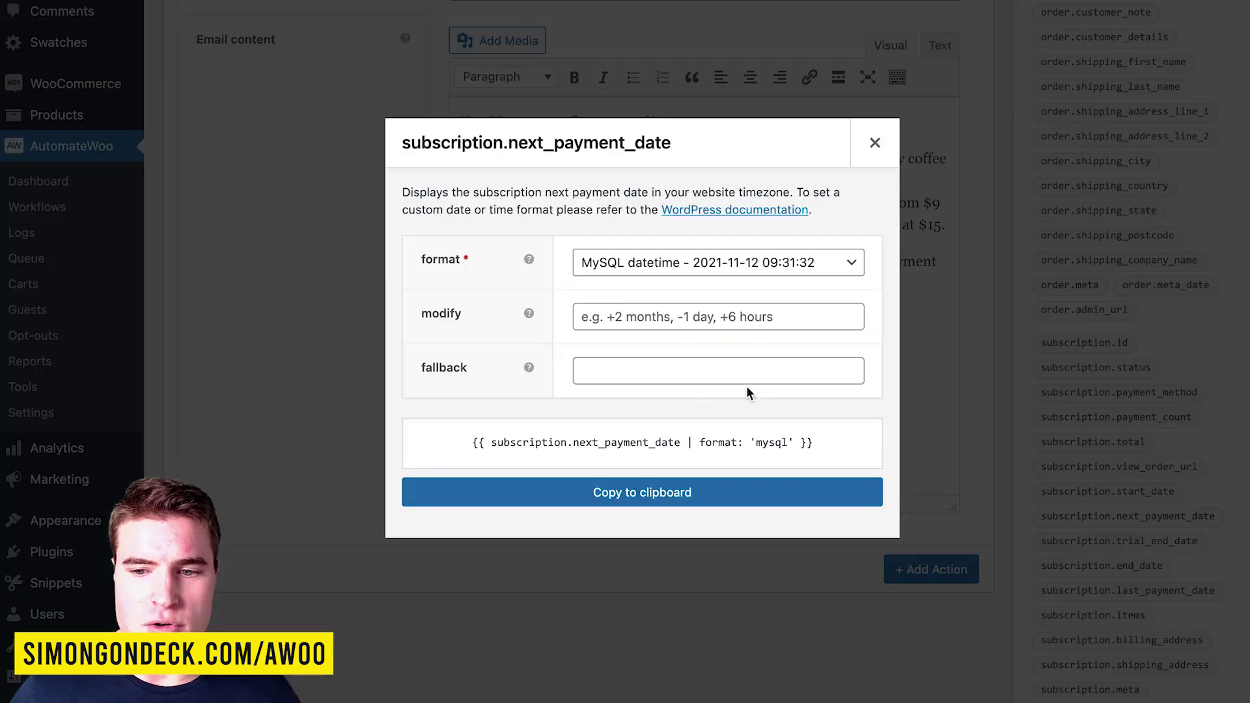
click(725, 493)
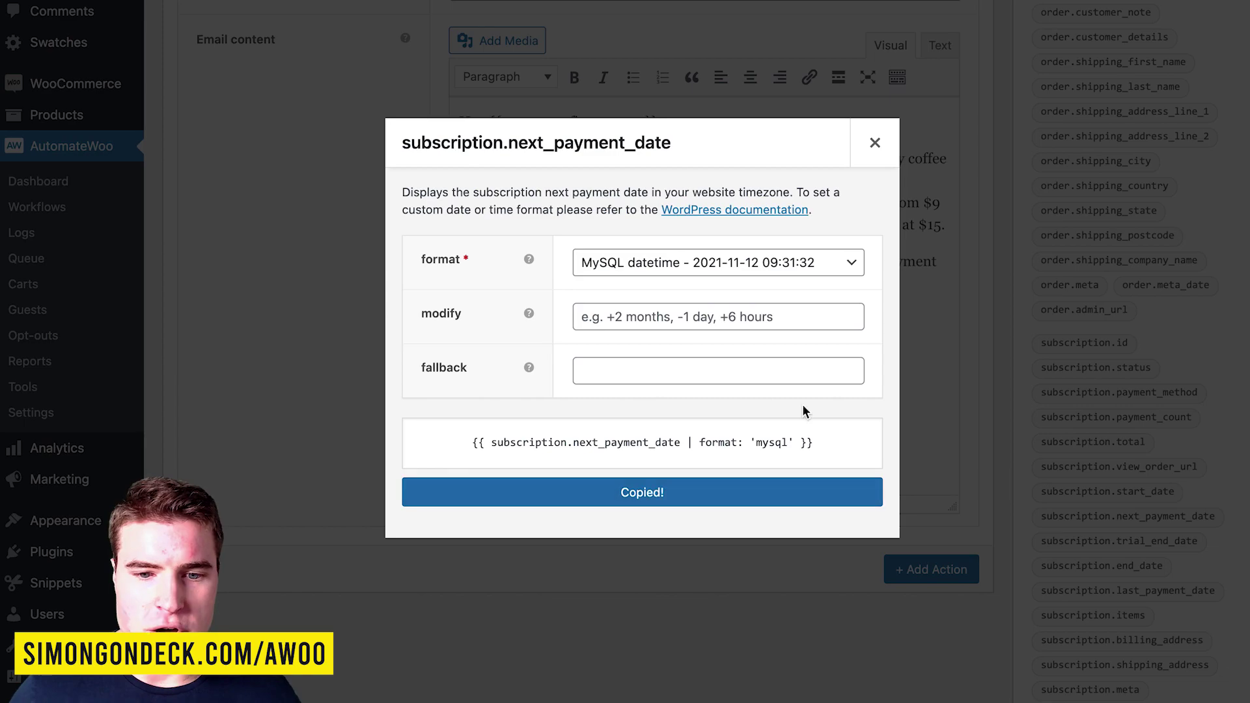
click(858, 142)
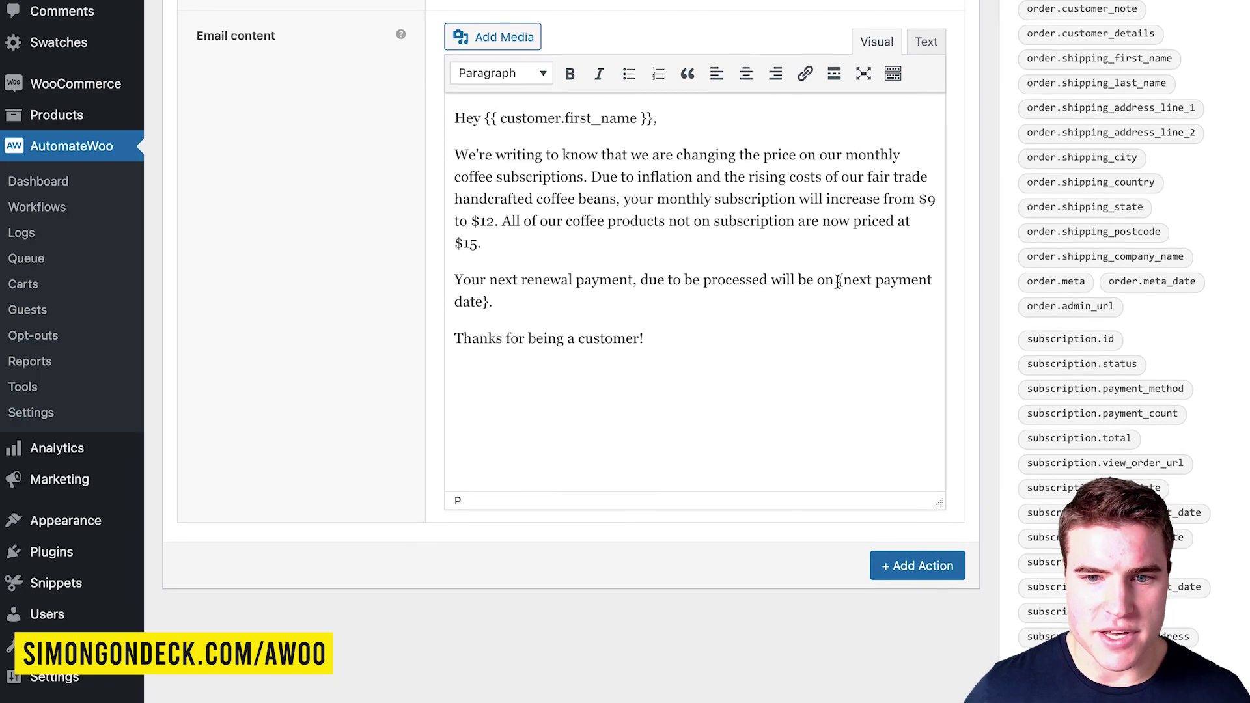
drag(837, 280, 502, 300)
key(ctrl+v)
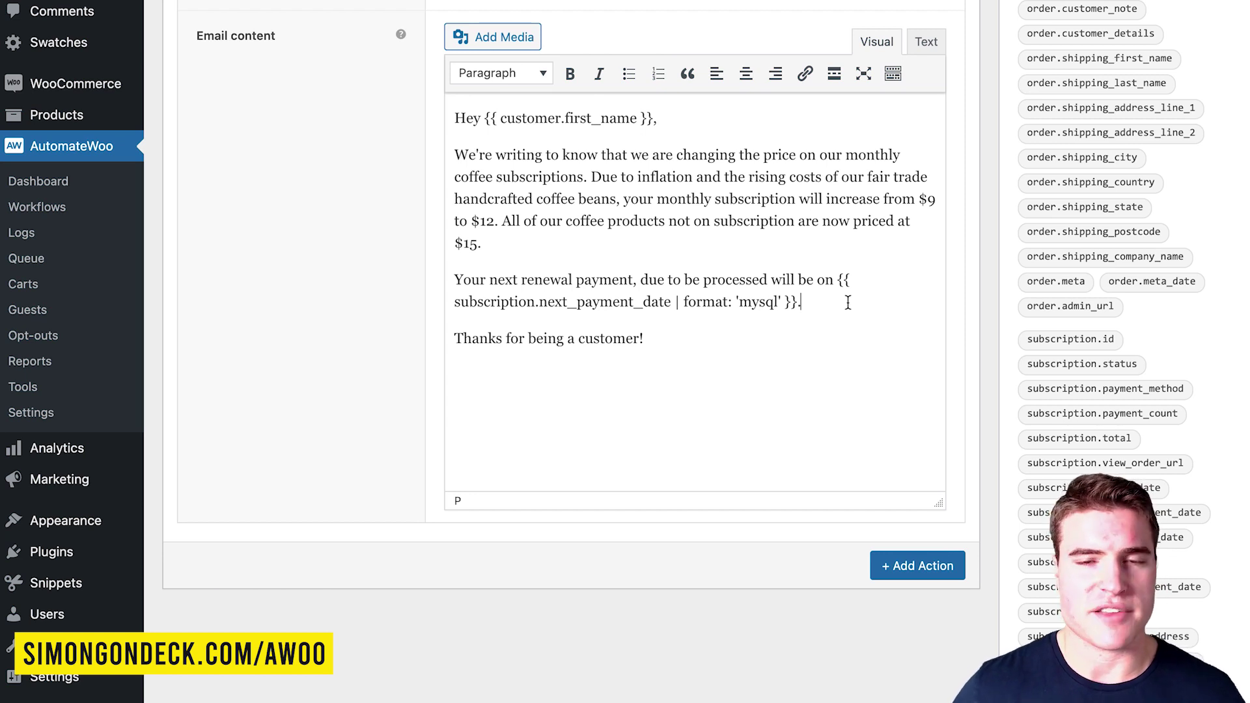
Keep Subscription Renewal Payment Complete as the workflow's trigger and save the new workflow.
scroll(847, 302, up, 15)
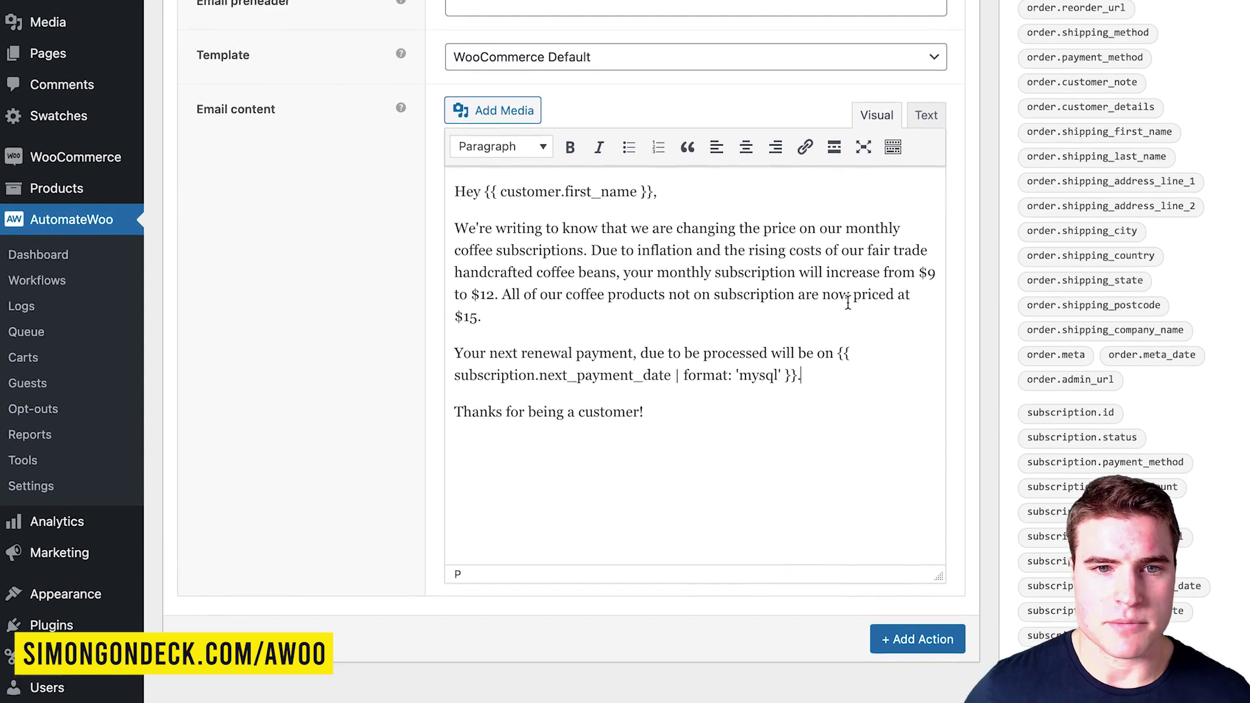
scroll(848, 302, up, 6)
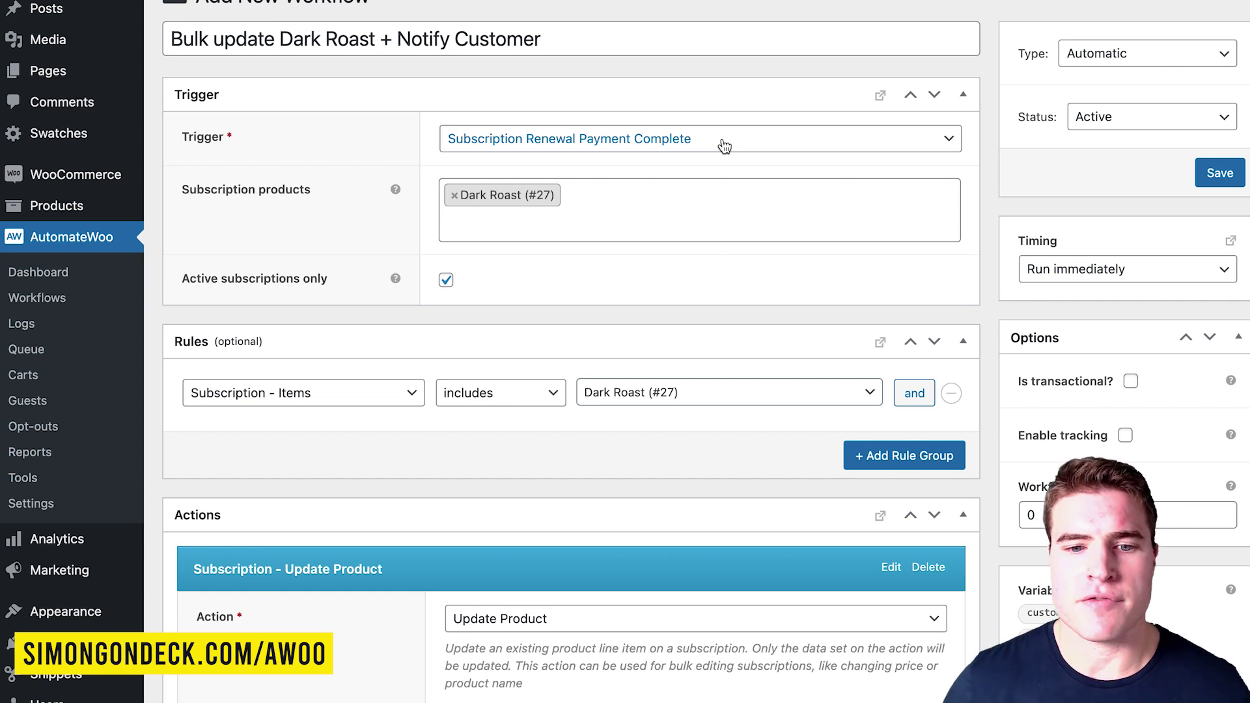
click(724, 145)
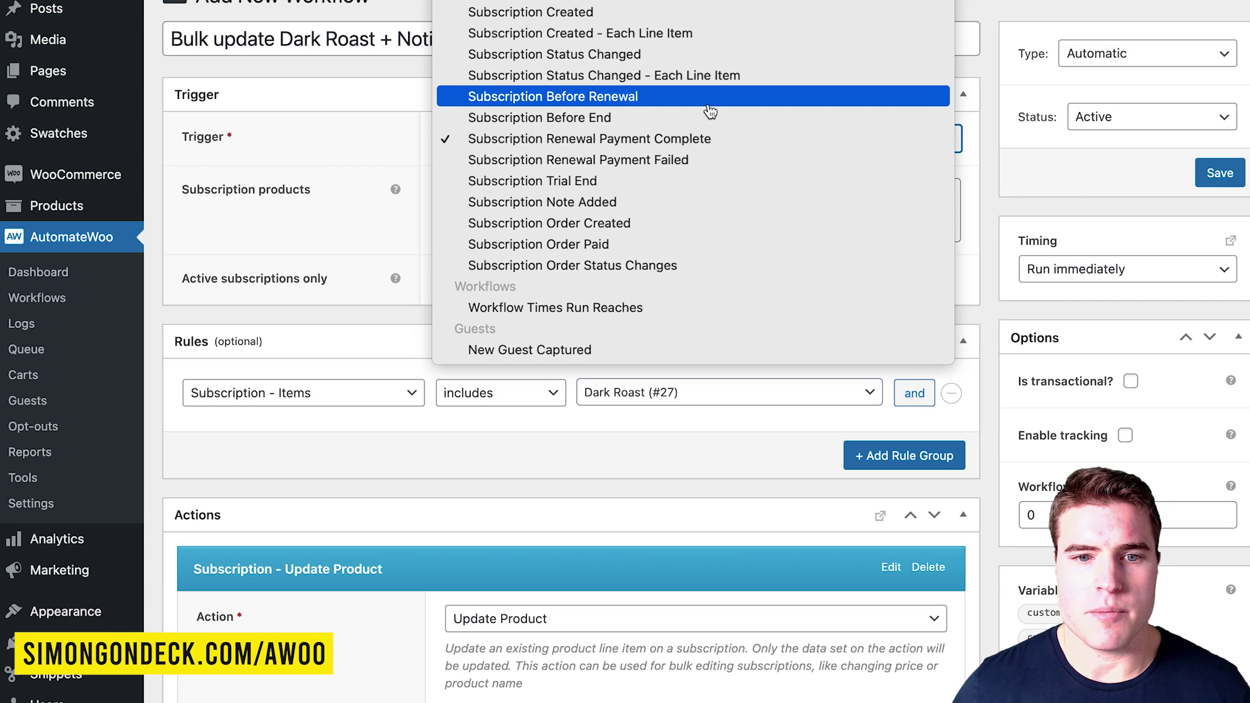
click(706, 142)
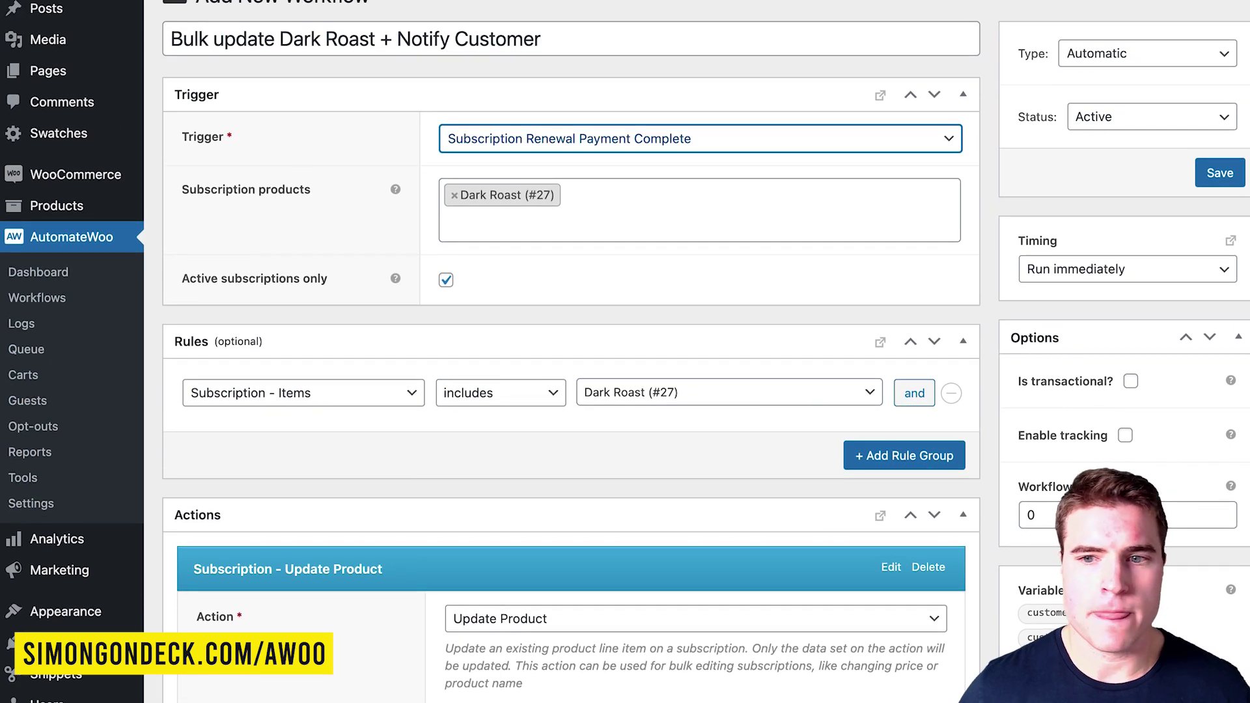
click(1219, 172)
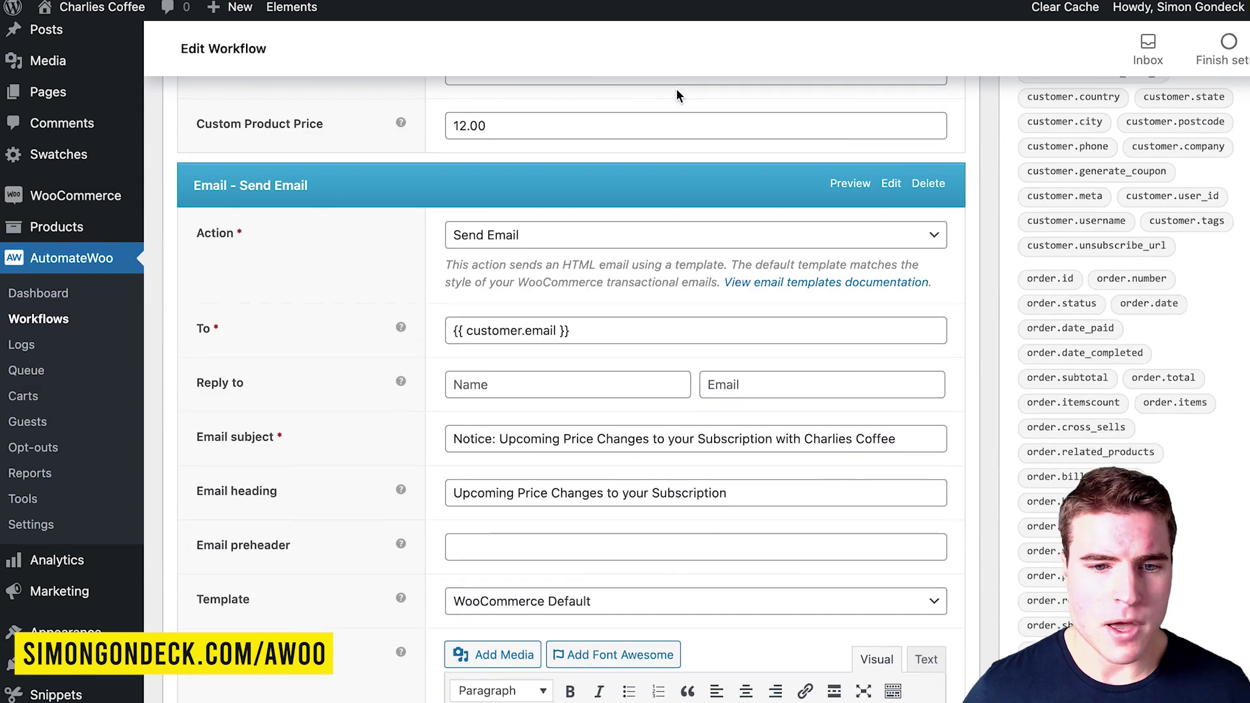
Set the Send Email action's template to None and save the workflow.
scroll(676, 91, down, 3)
scroll(675, 88, down, 1)
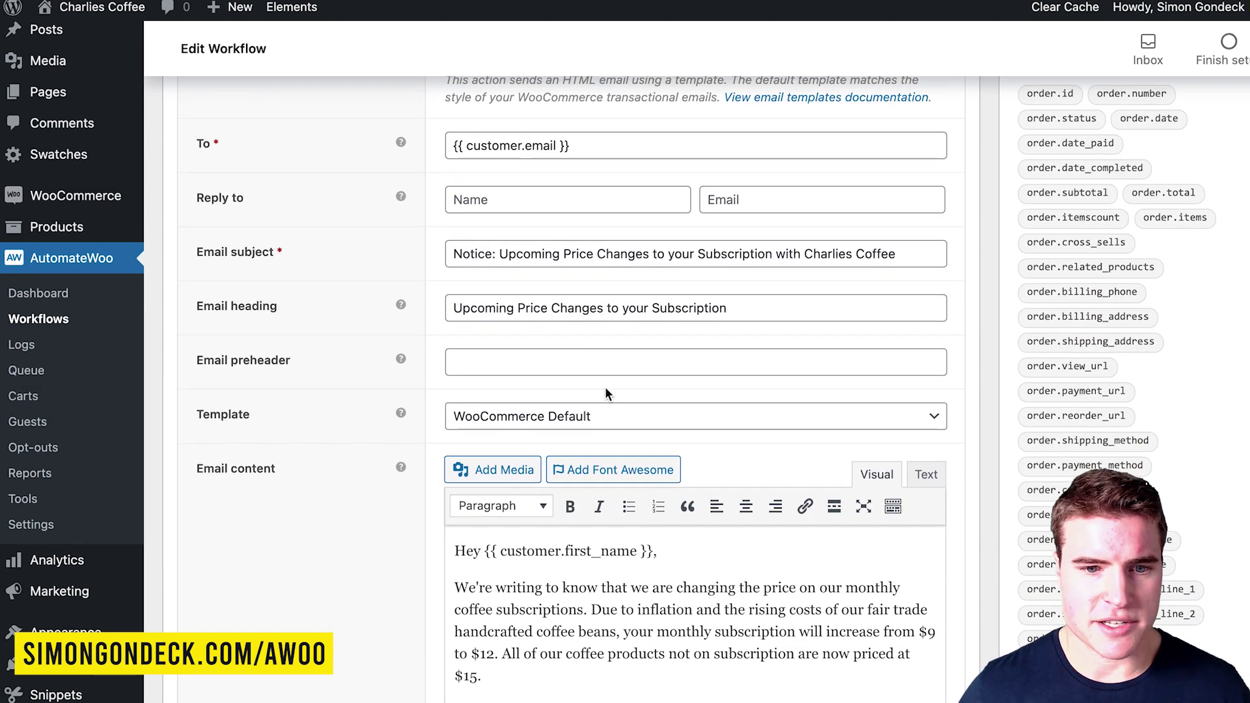
click(567, 423)
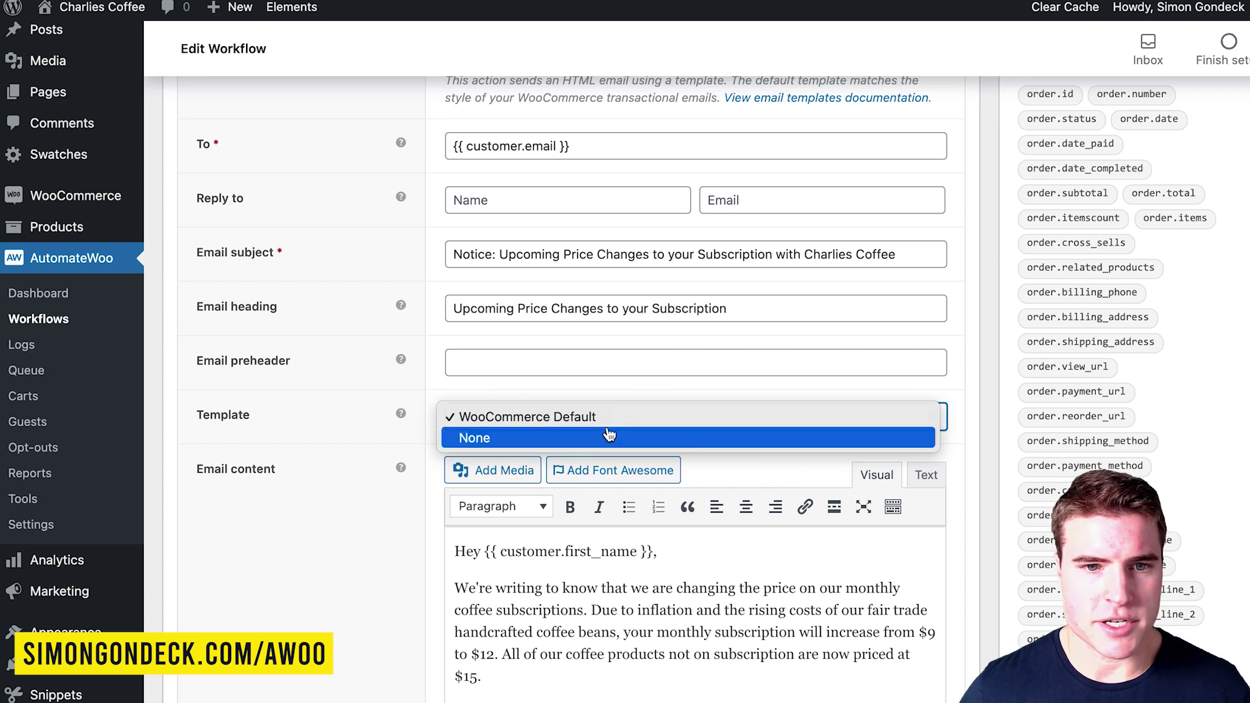
click(579, 441)
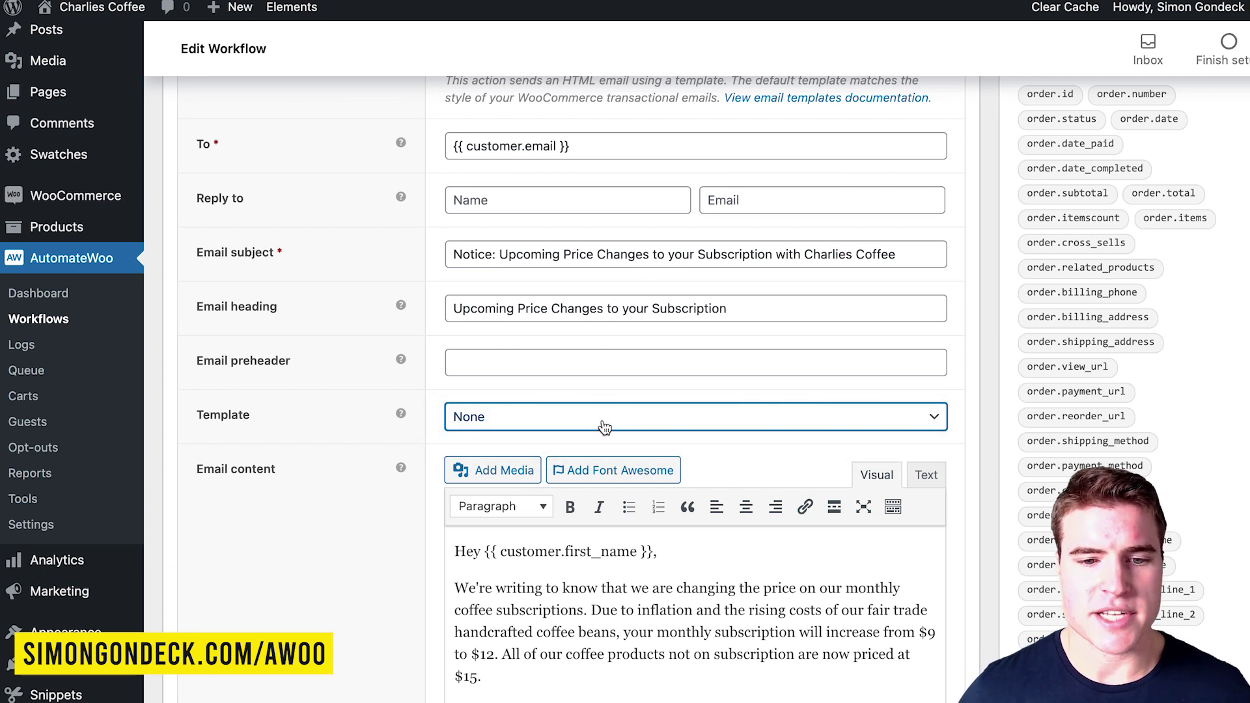
click(604, 426)
click(588, 418)
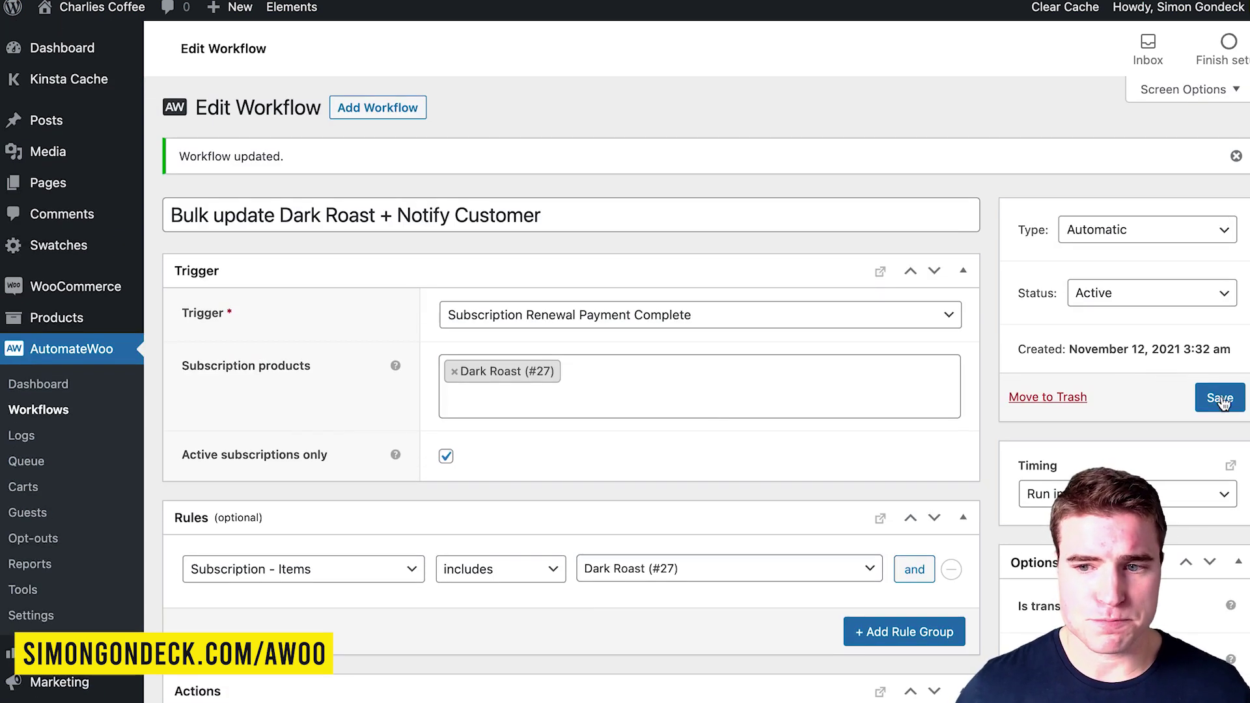
click(1220, 399)
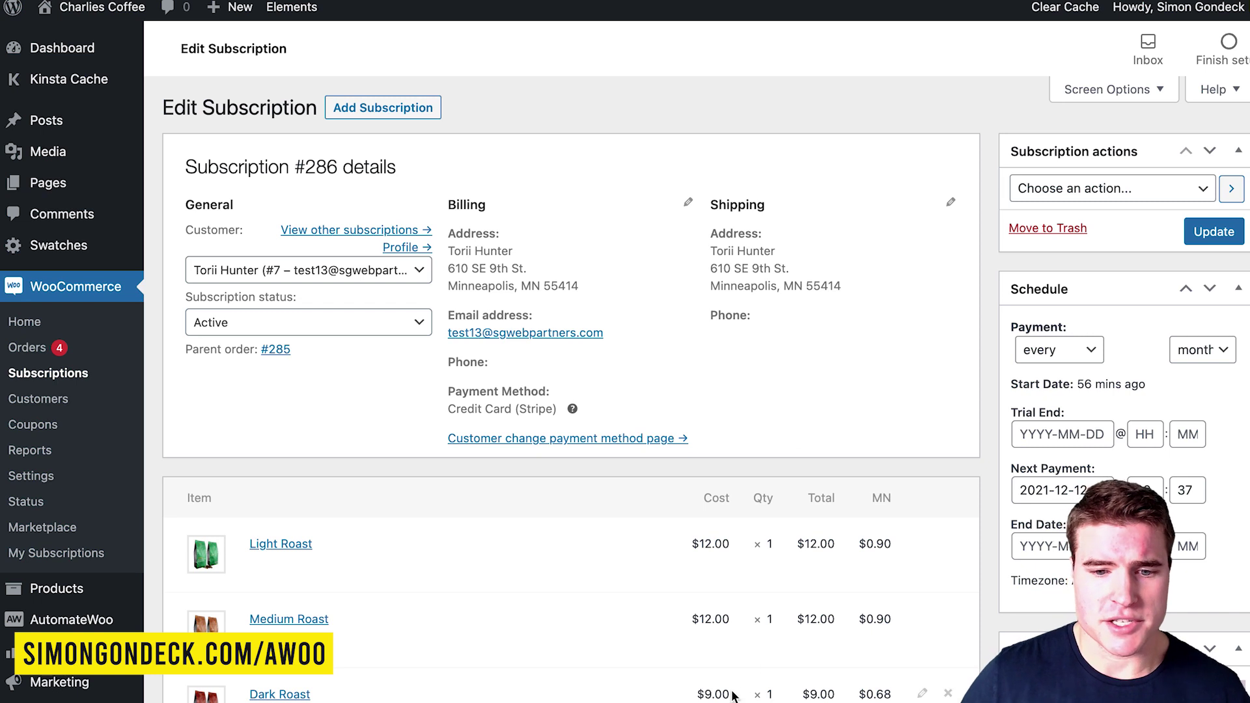
Process a renewal on the test customer's roast subscription, accepting the charge confirmation.
click(1048, 198)
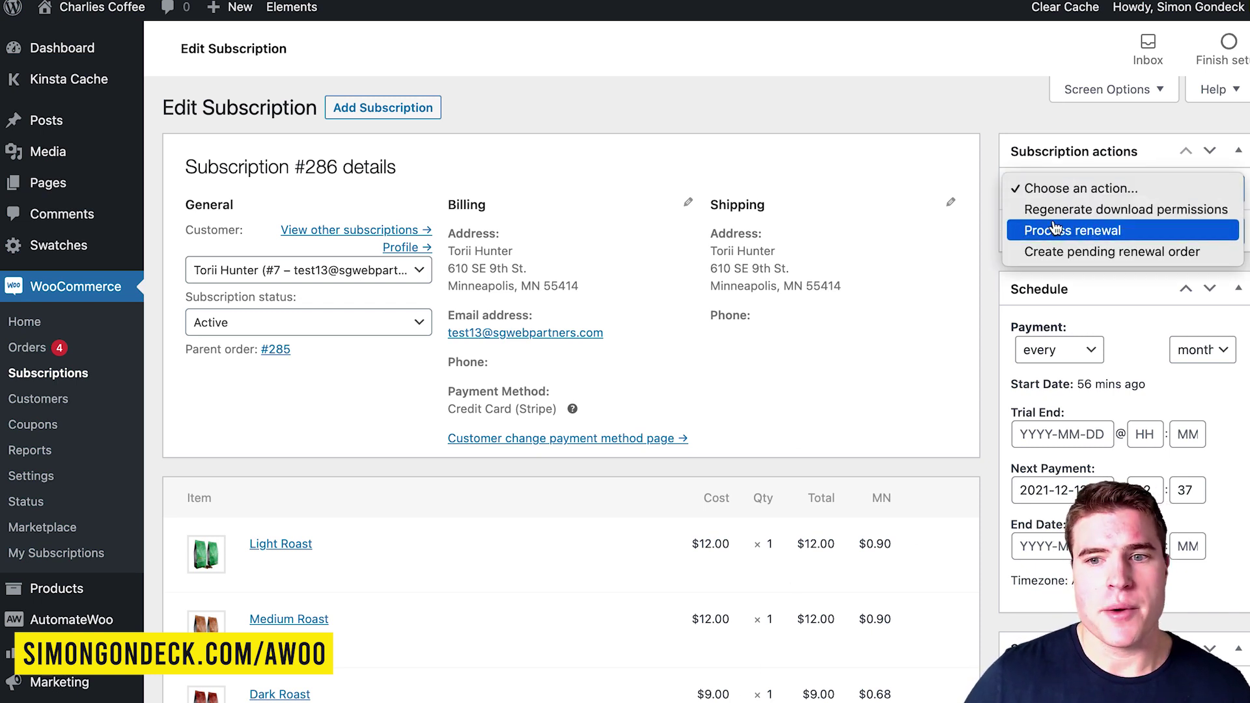
click(1055, 229)
scroll(963, 224, down, 1)
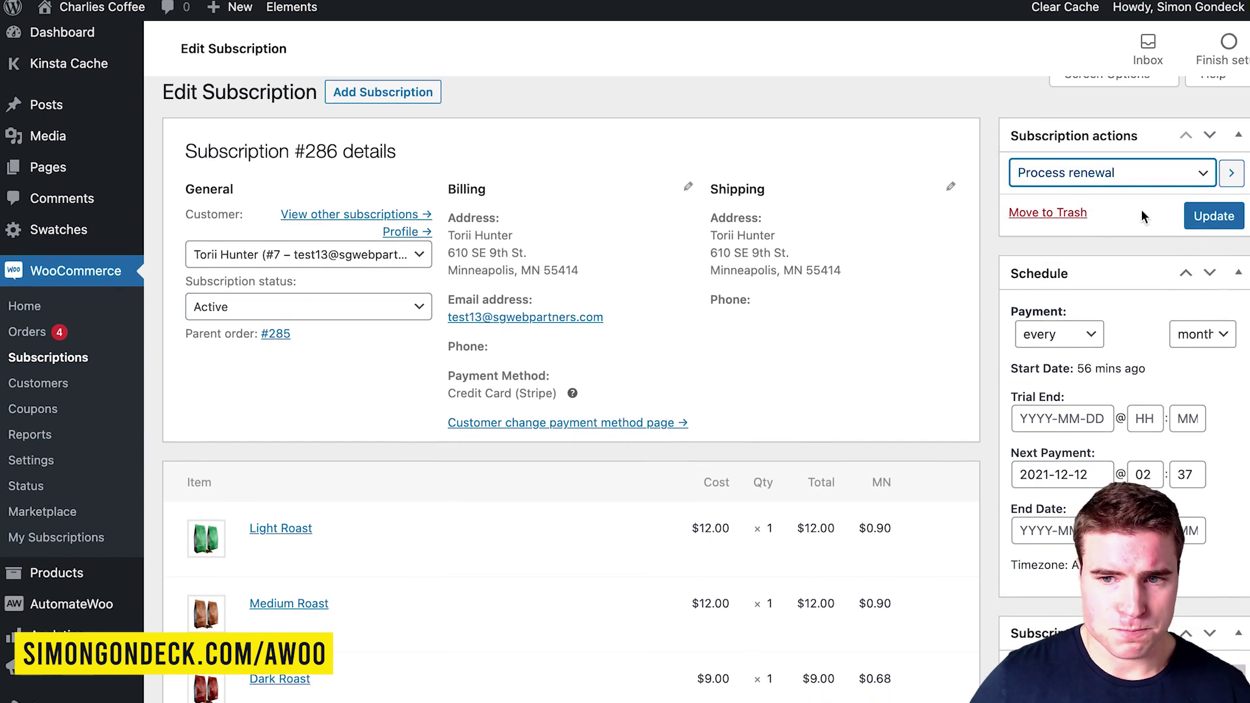
click(1212, 217)
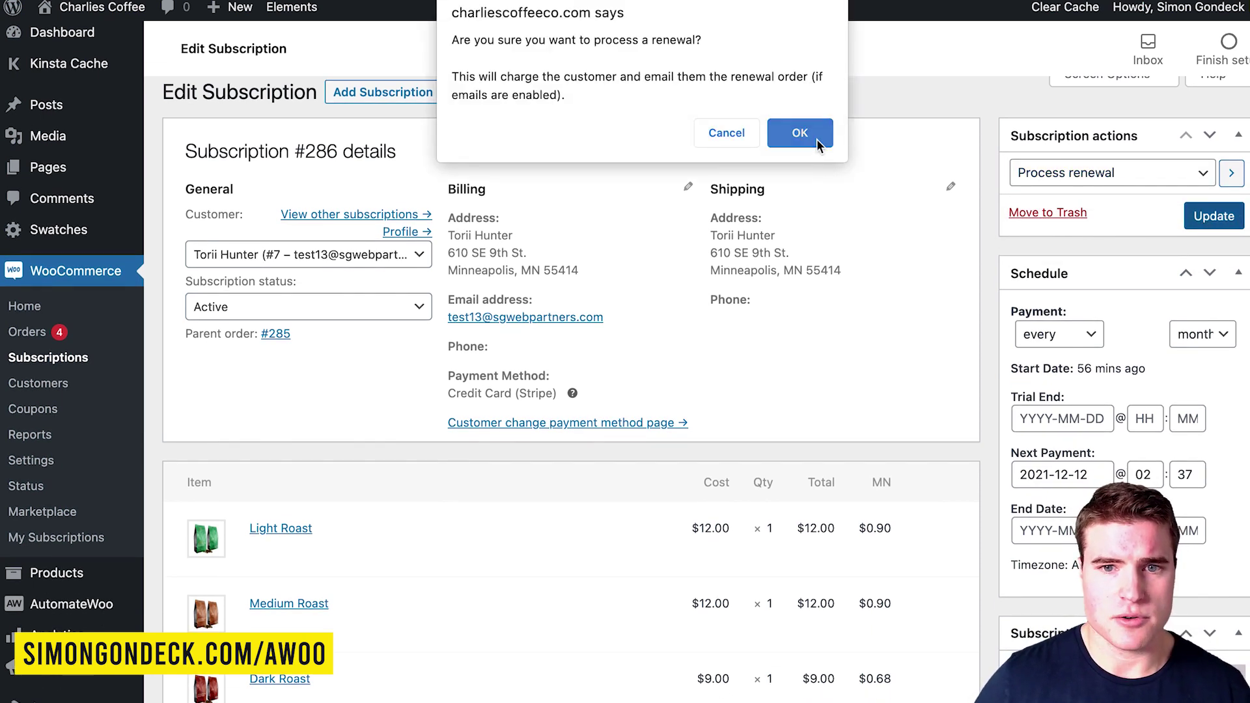
click(816, 139)
Check the item prices on the related renewal order, and read the price change notice email in Gmail.
scroll(698, 150, down, 10)
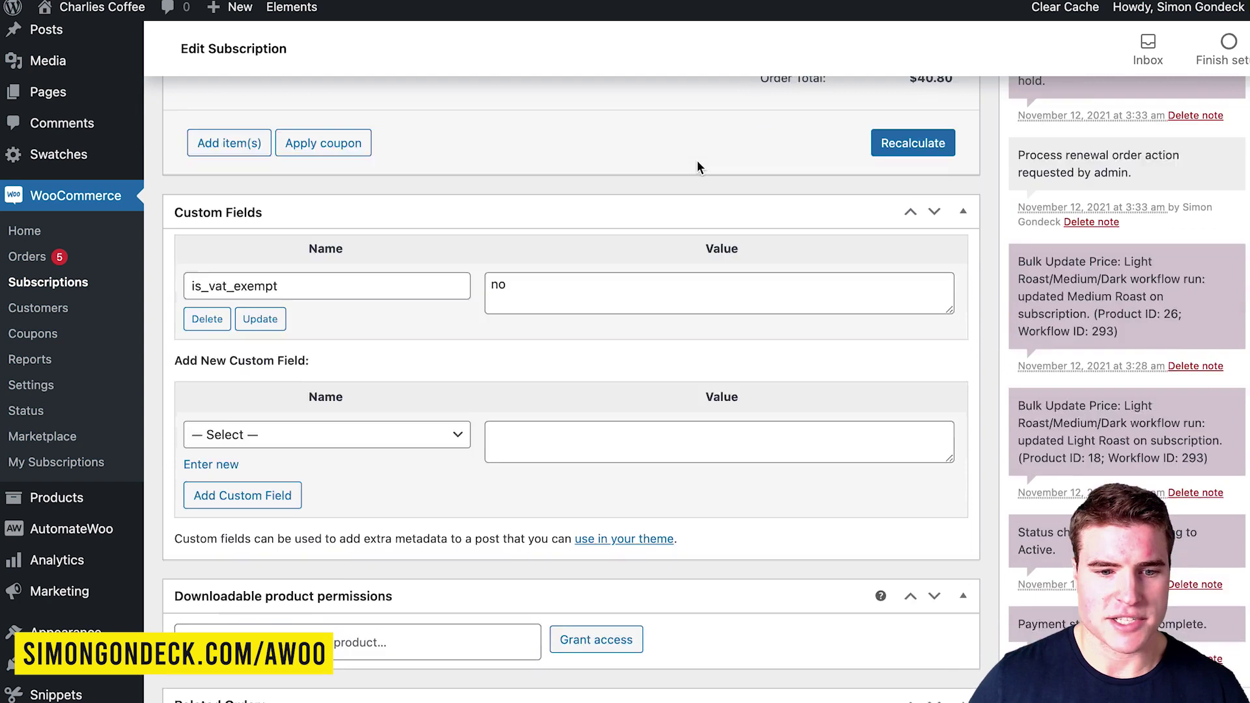
scroll(697, 163, down, 1)
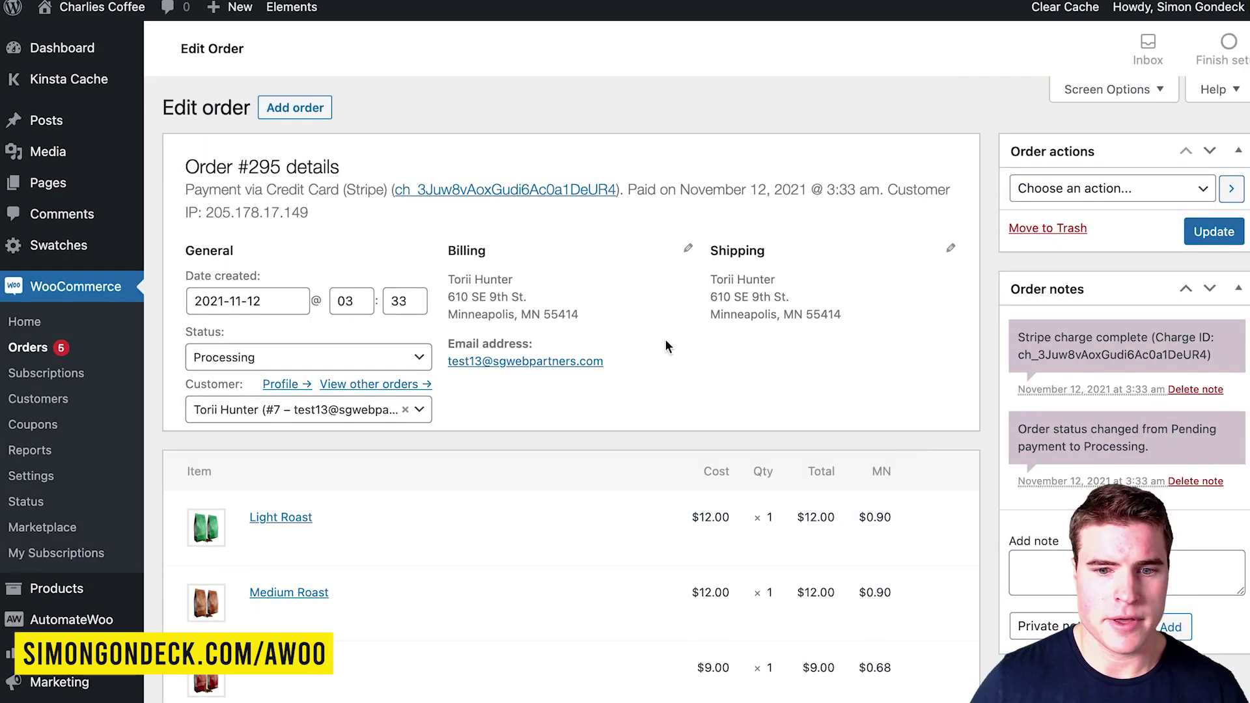
scroll(666, 342, down, 1)
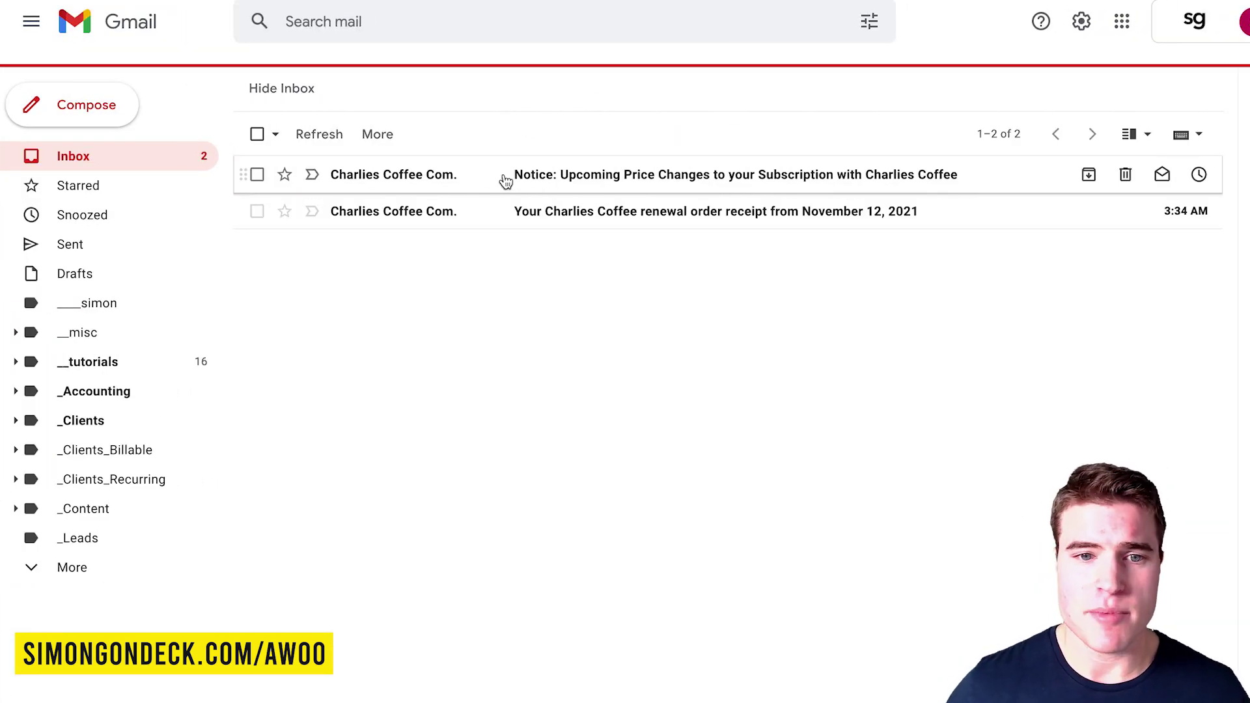
click(505, 180)
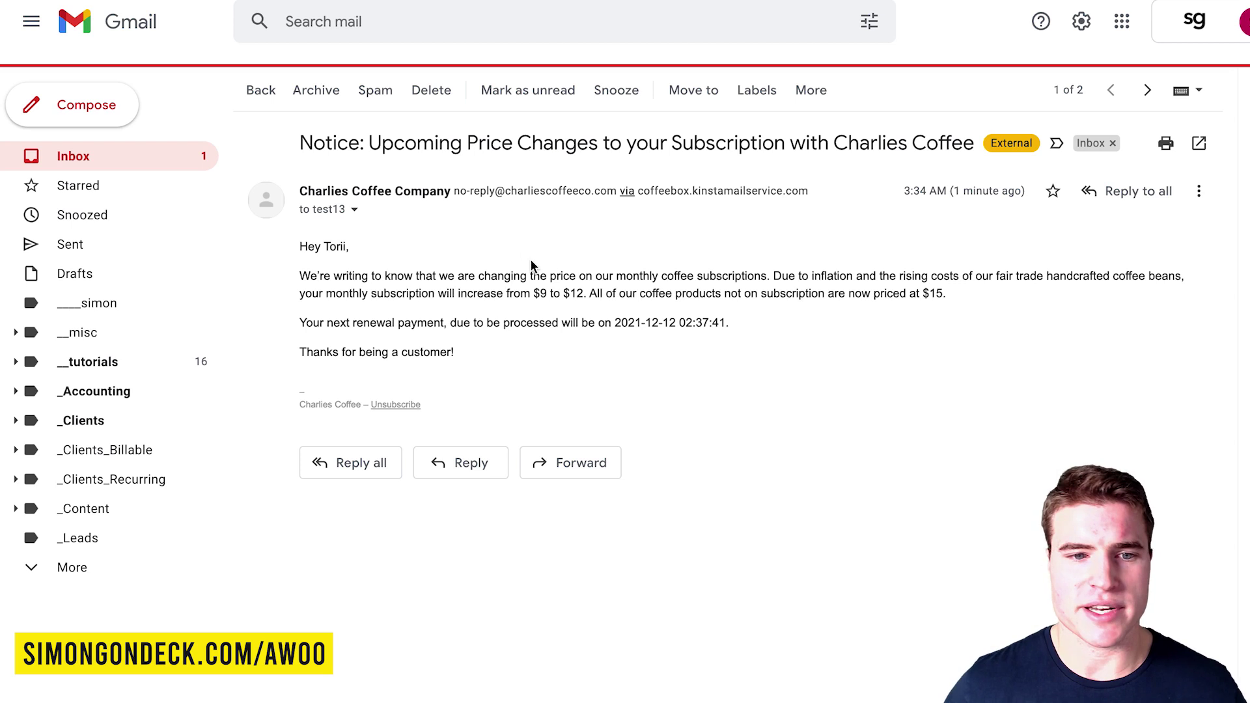
drag(533, 294, 587, 298)
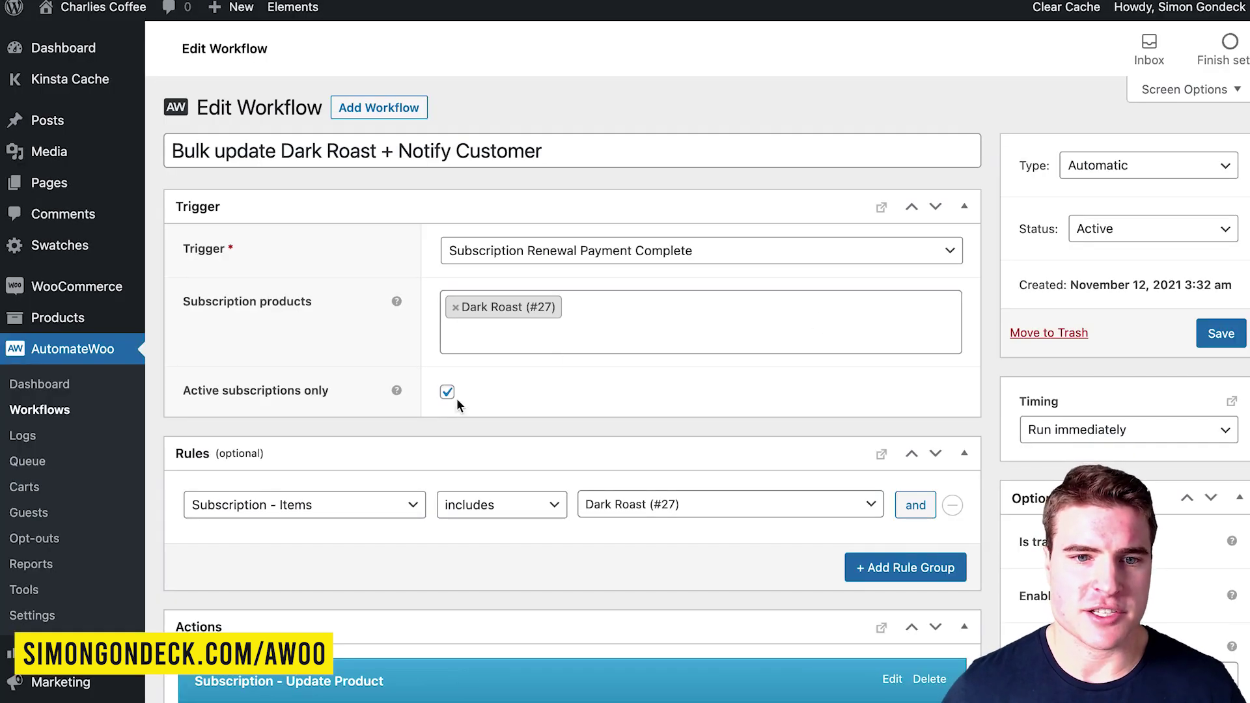
Open the log entry of the Bulk update Dark Roast + Notify Customer workflow and go to its linked subscription.
click(103, 445)
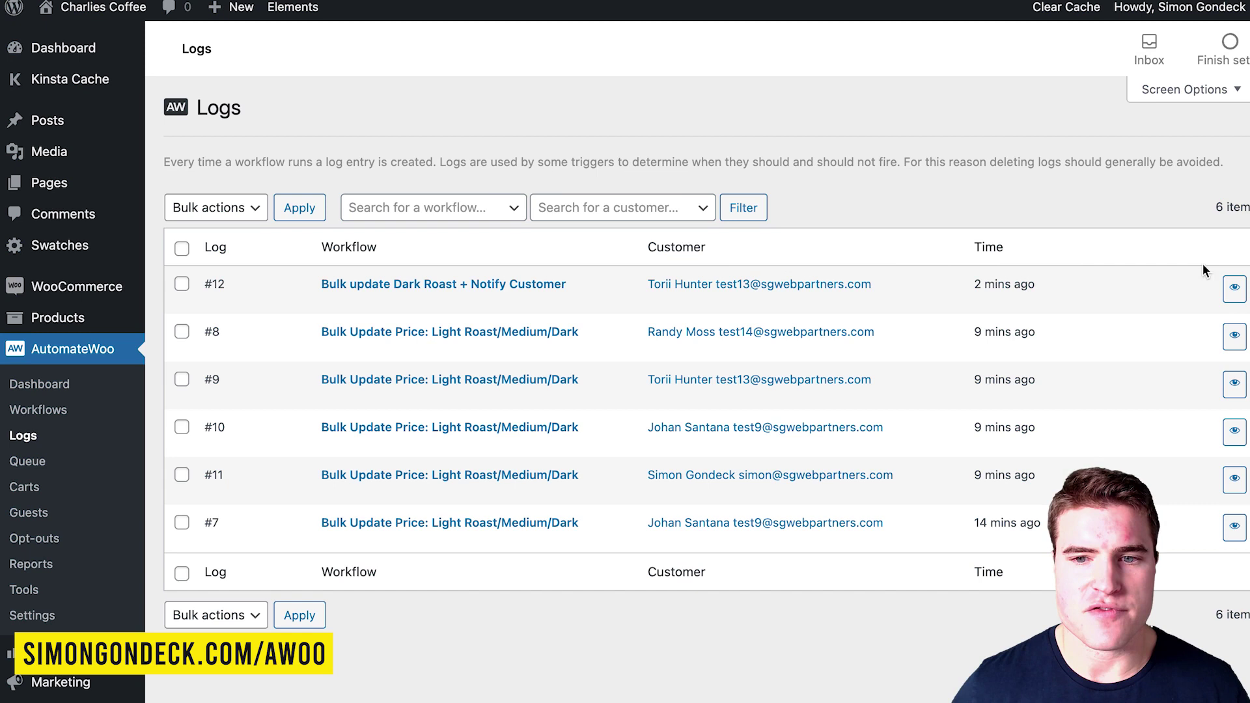
click(1234, 291)
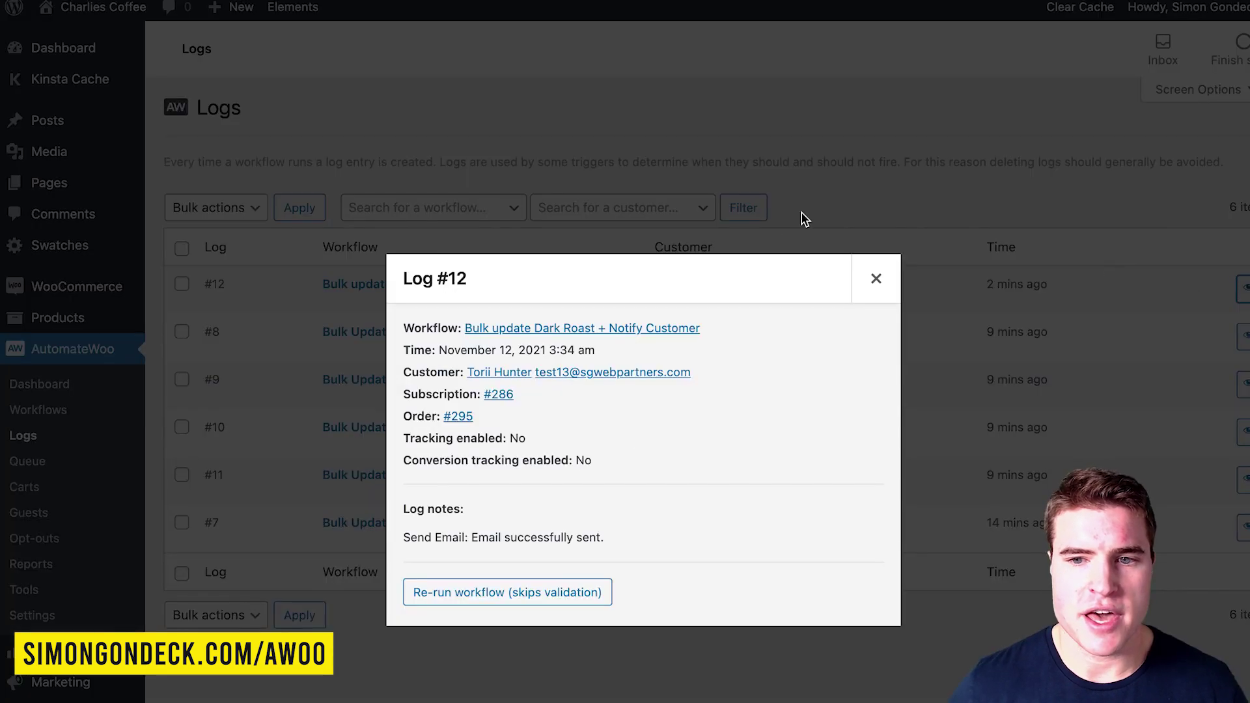
click(501, 397)
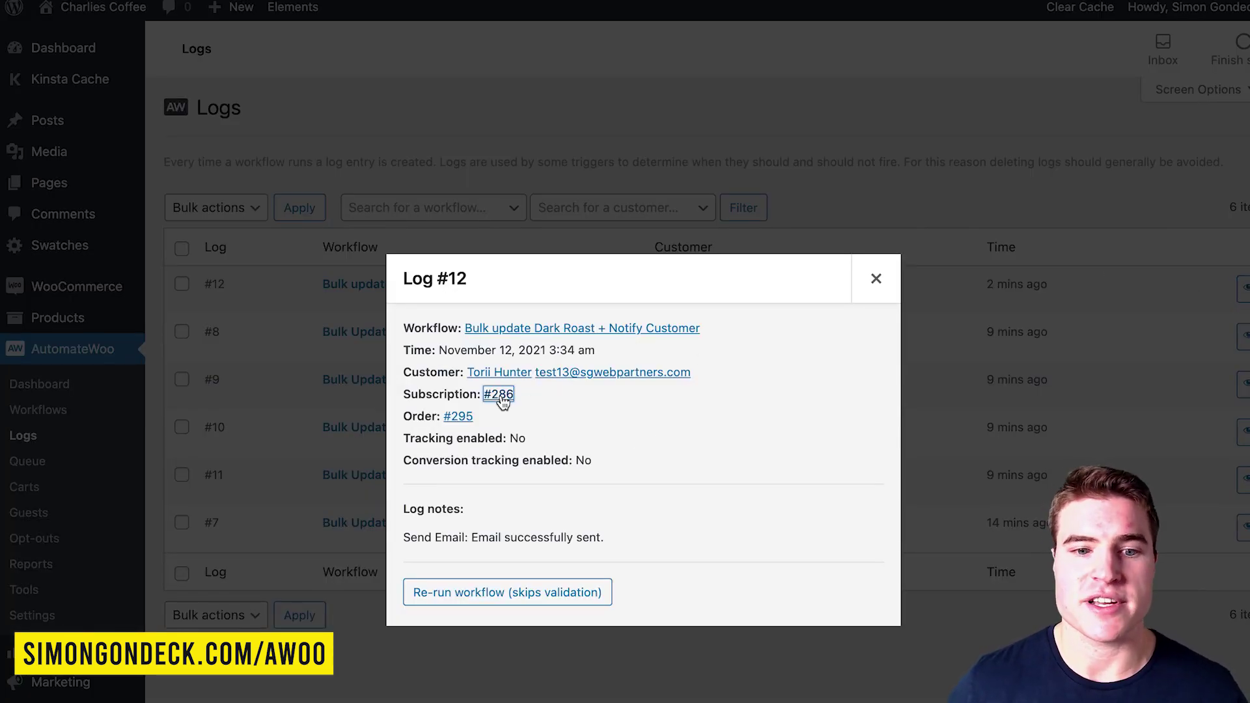
Examine the subscription's roast prices, taxes and totals, and compare them with the items on its parent order.
scroll(745, 194, down, 3)
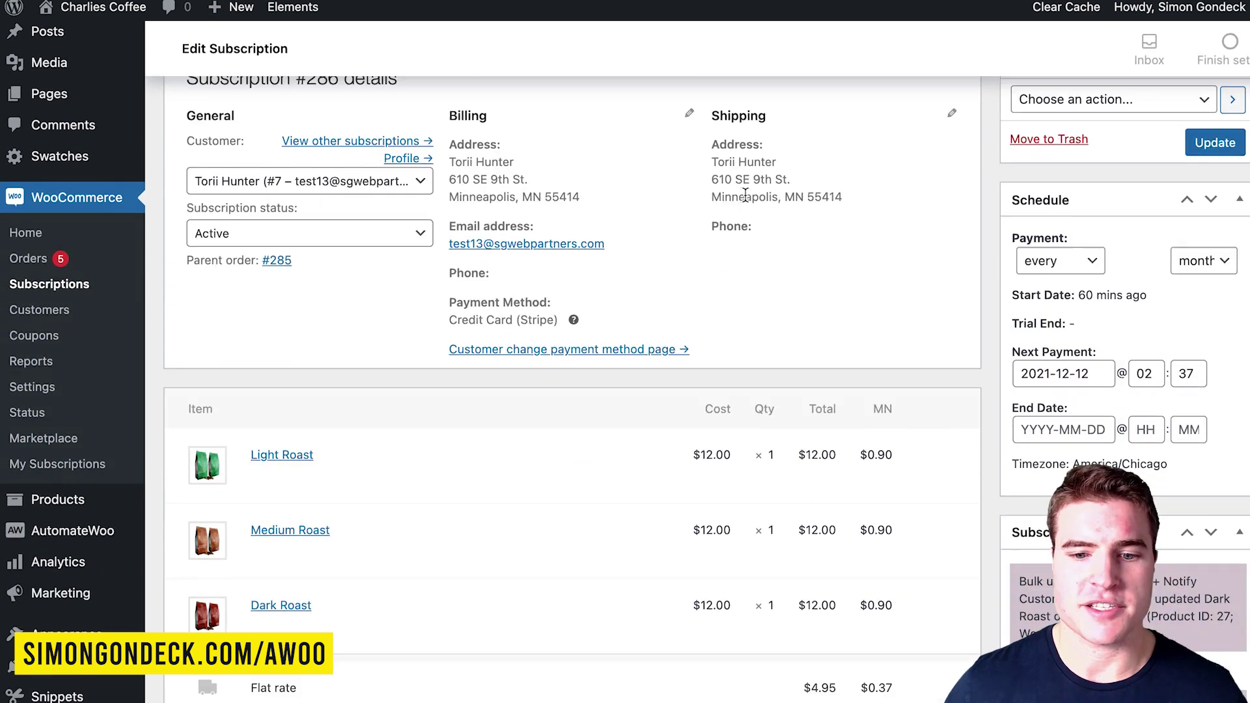
scroll(684, 595, down, 2)
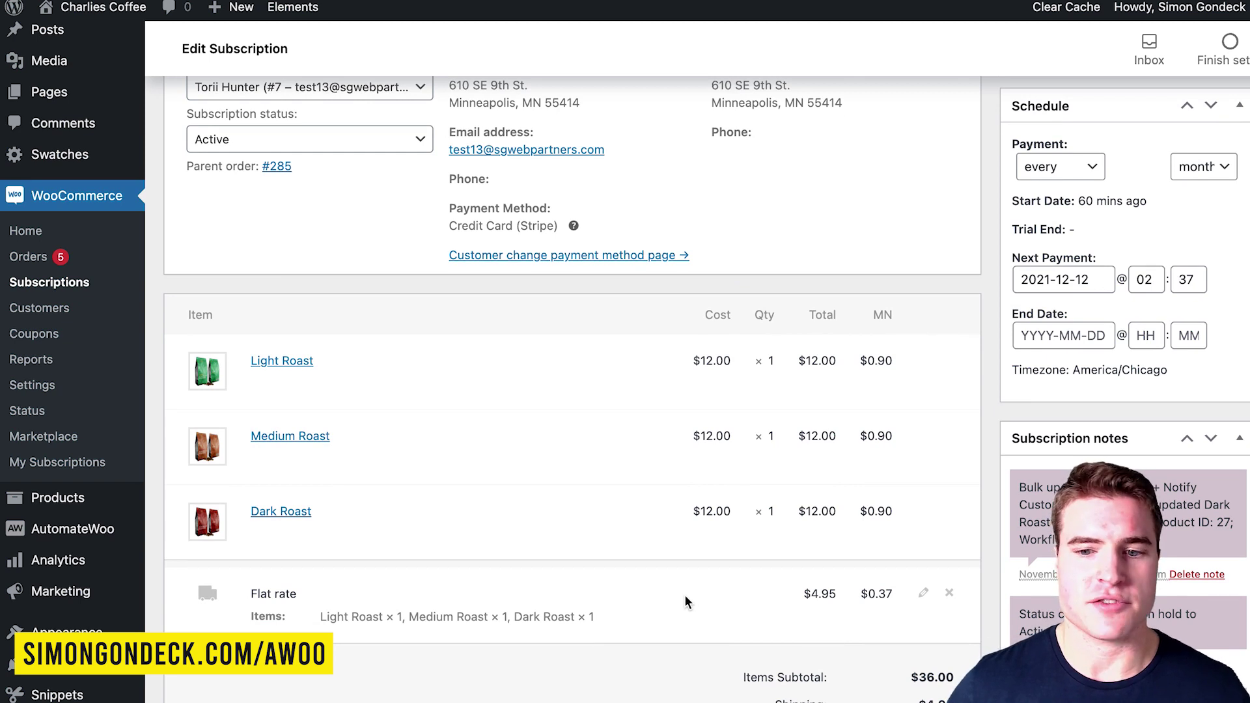
scroll(684, 598, down, 2)
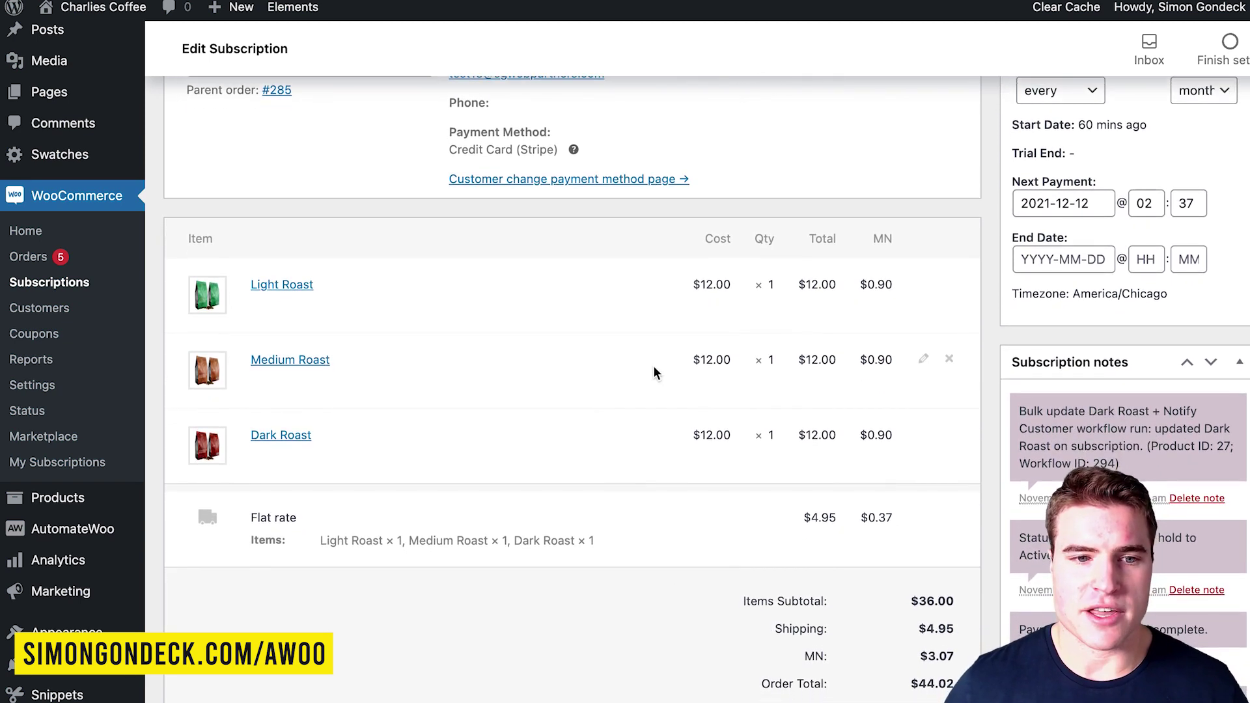
drag(888, 280, 860, 285)
scroll(584, 454, down, 5)
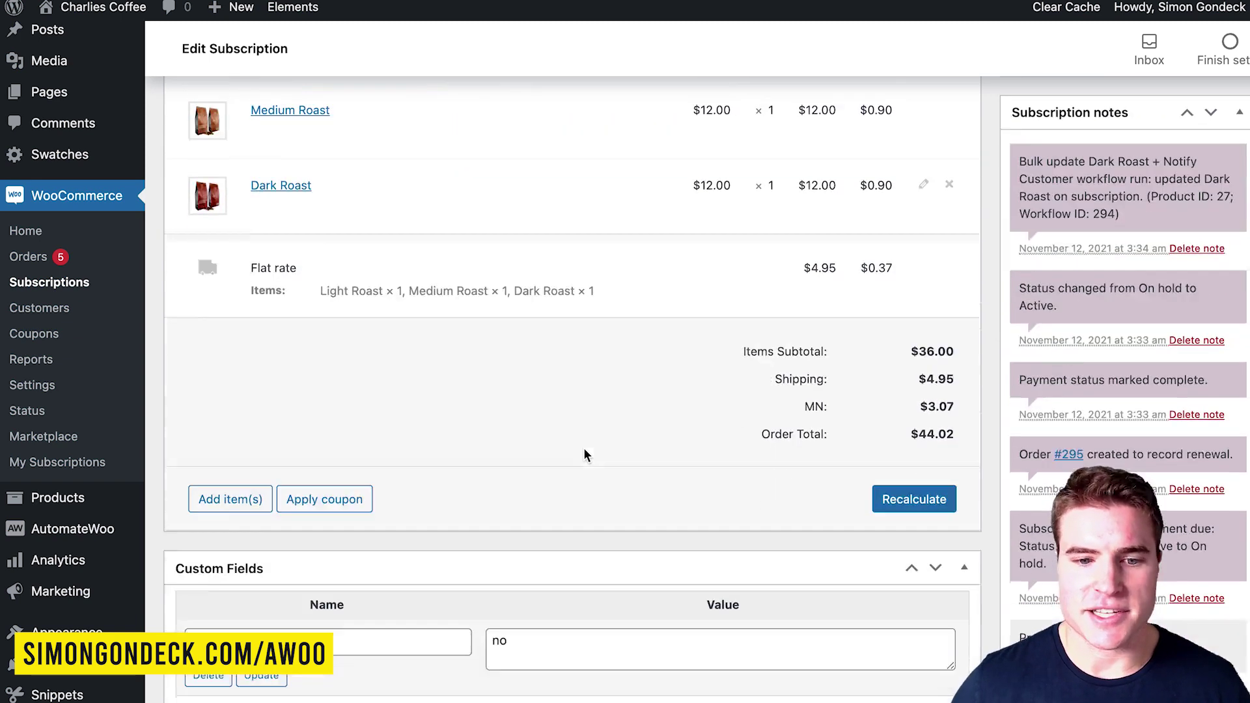
scroll(584, 455, down, 8)
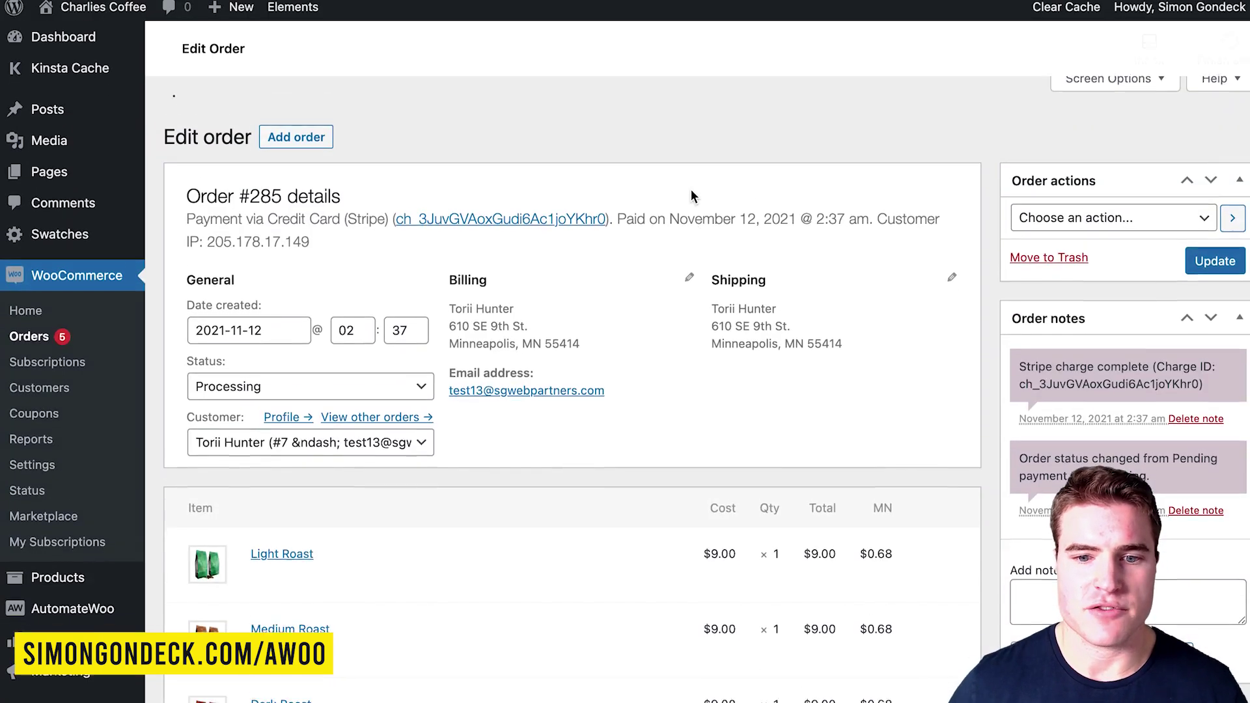
scroll(690, 192, down, 3)
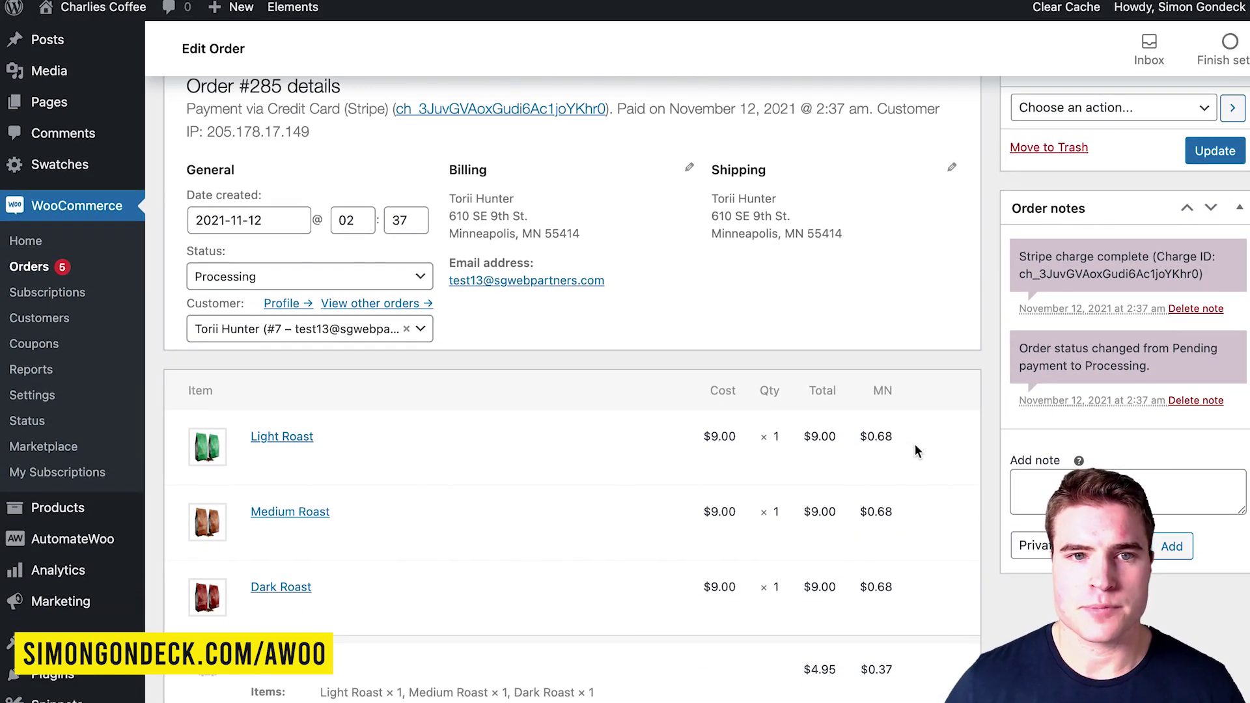
Open the Bulk update Dark Roast + Notify Customer workflow from the AutomateWoo workflows for editing.
scroll(455, 488, up, 1)
mouse_move(98, 544)
click(190, 569)
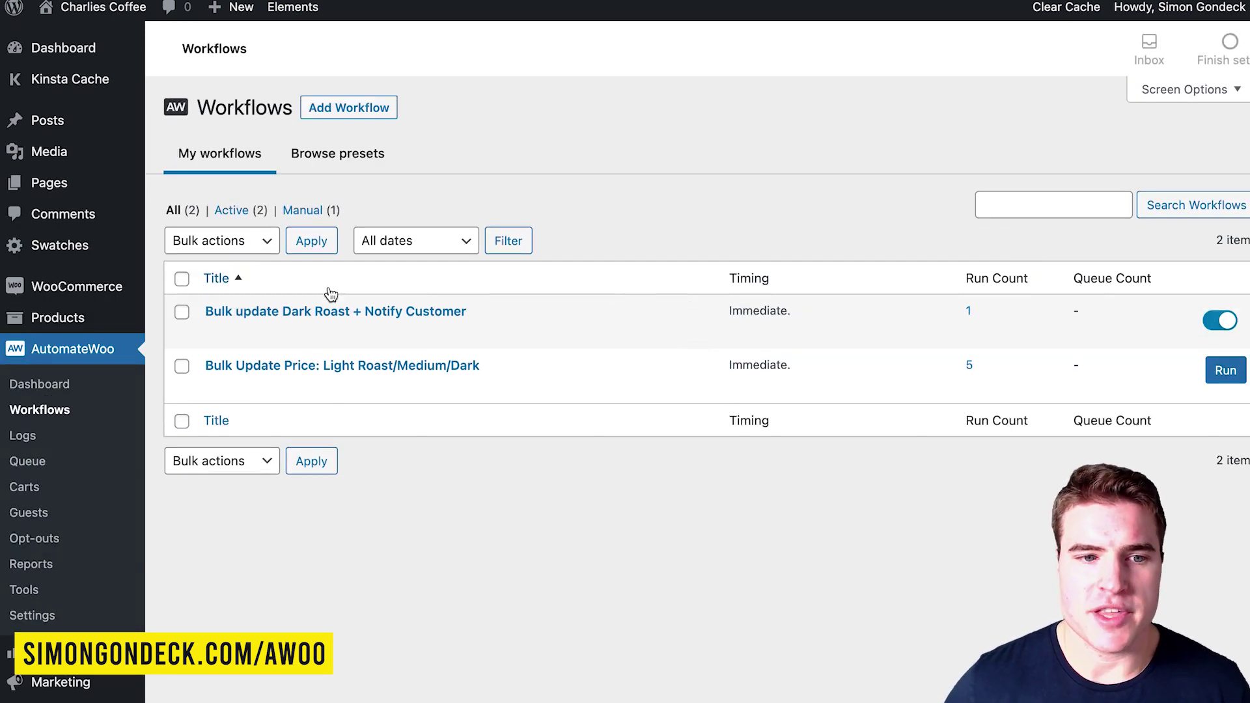
click(217, 333)
Add a Recalculate Taxes subscription action after the workflow's Send Email action.
scroll(675, 269, down, 10)
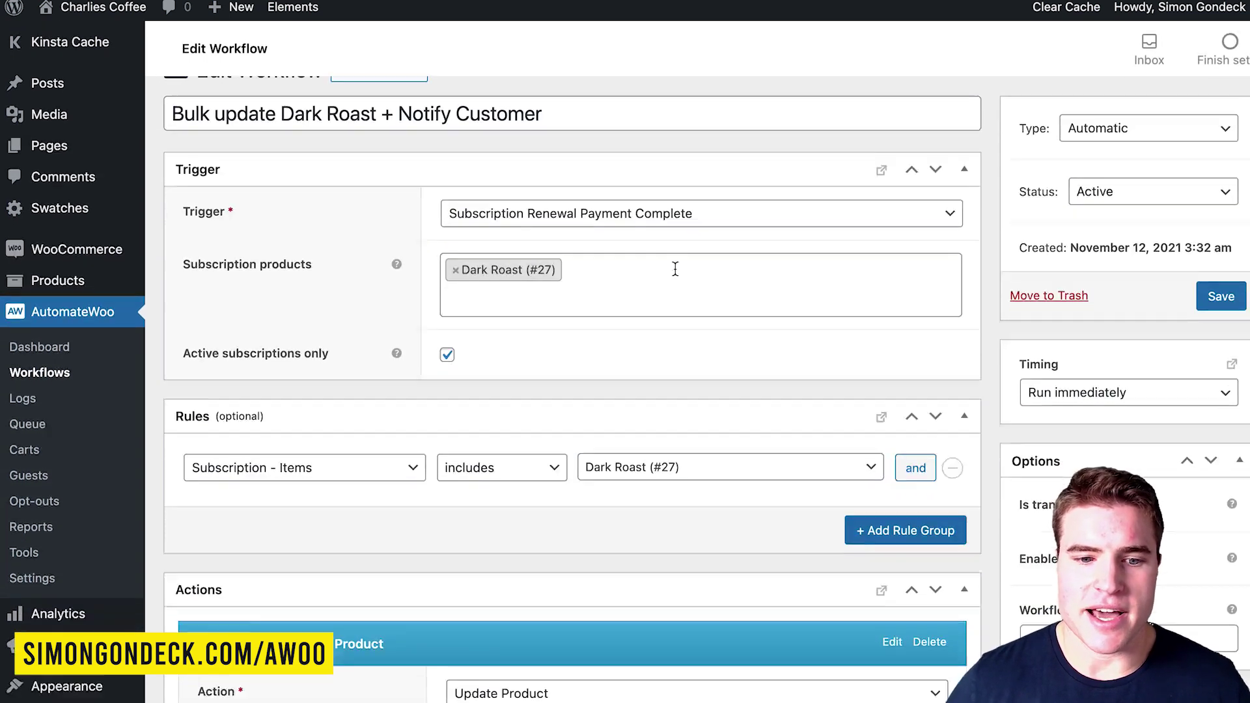
scroll(706, 265, up, 1)
scroll(705, 259, down, 10)
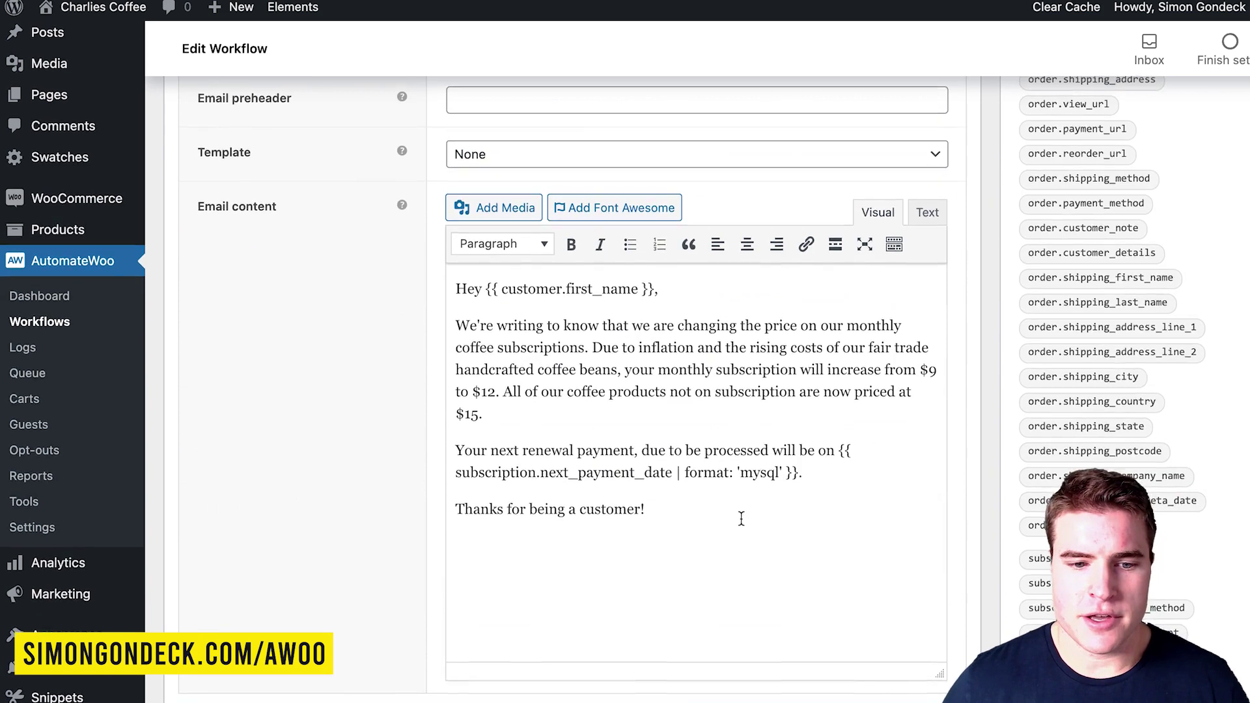
scroll(739, 516, down, 5)
click(592, 468)
scroll(618, 547, down, 4)
scroll(618, 551, down, 5)
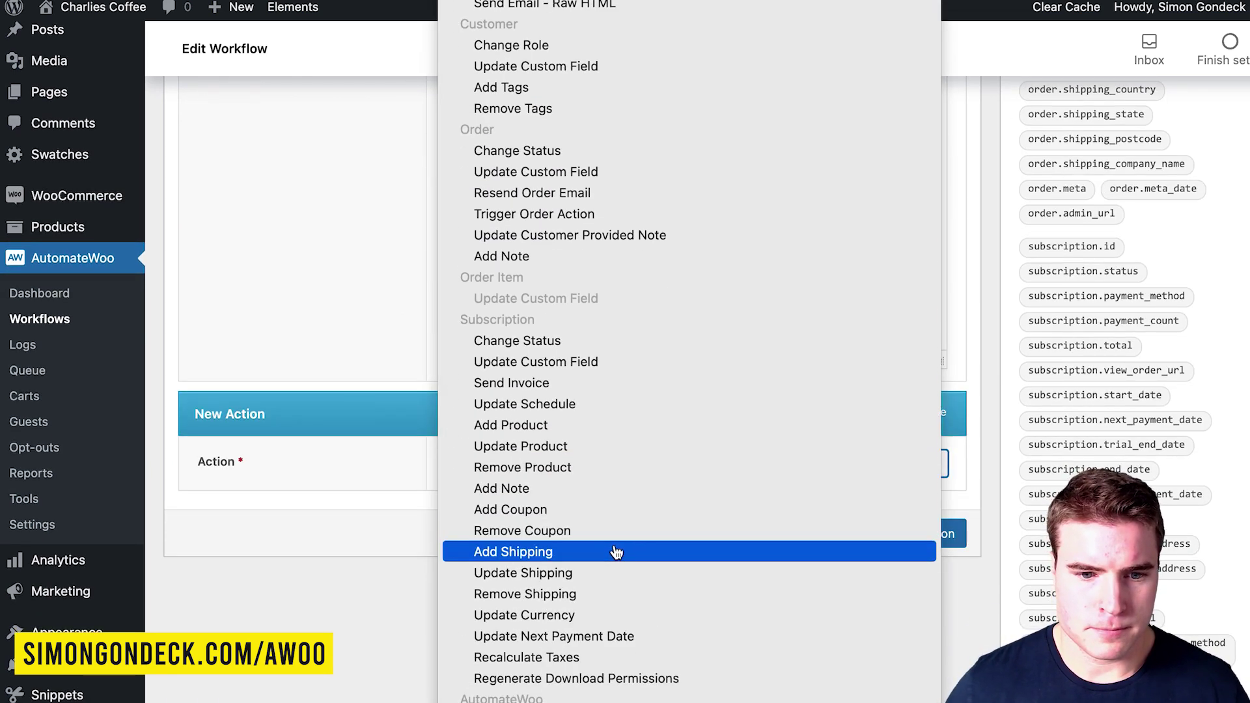
click(633, 659)
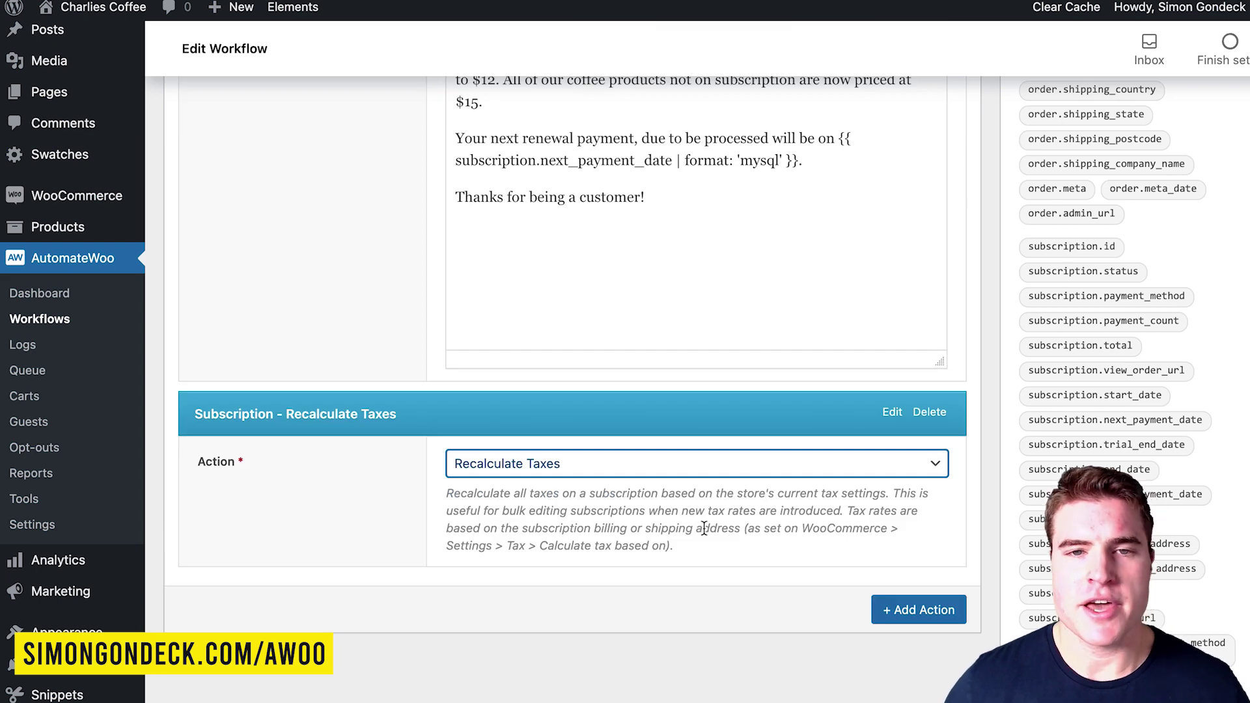